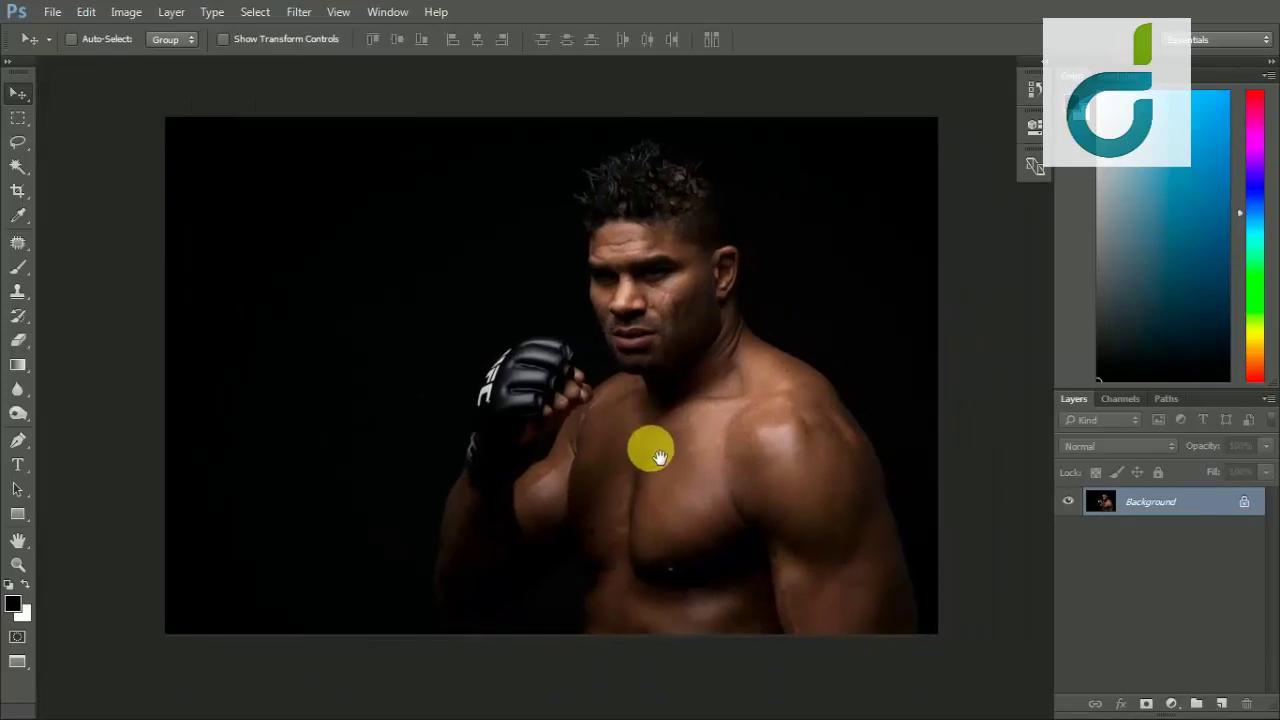
# - Duplicate the Background layer as 'Background copy' and zoom in on the boxer
pyautogui.moveTo(743, 468); pyautogui.dragTo(650, 478)
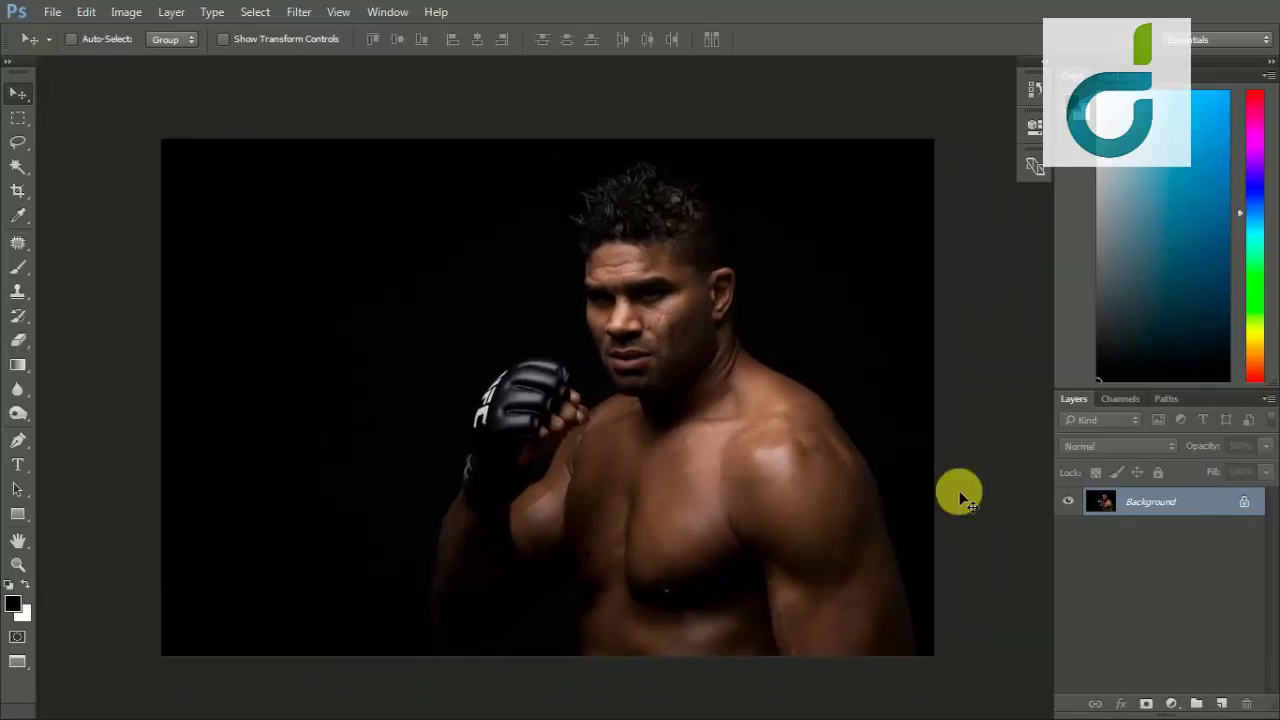
pyautogui.rightClick(1218, 510)
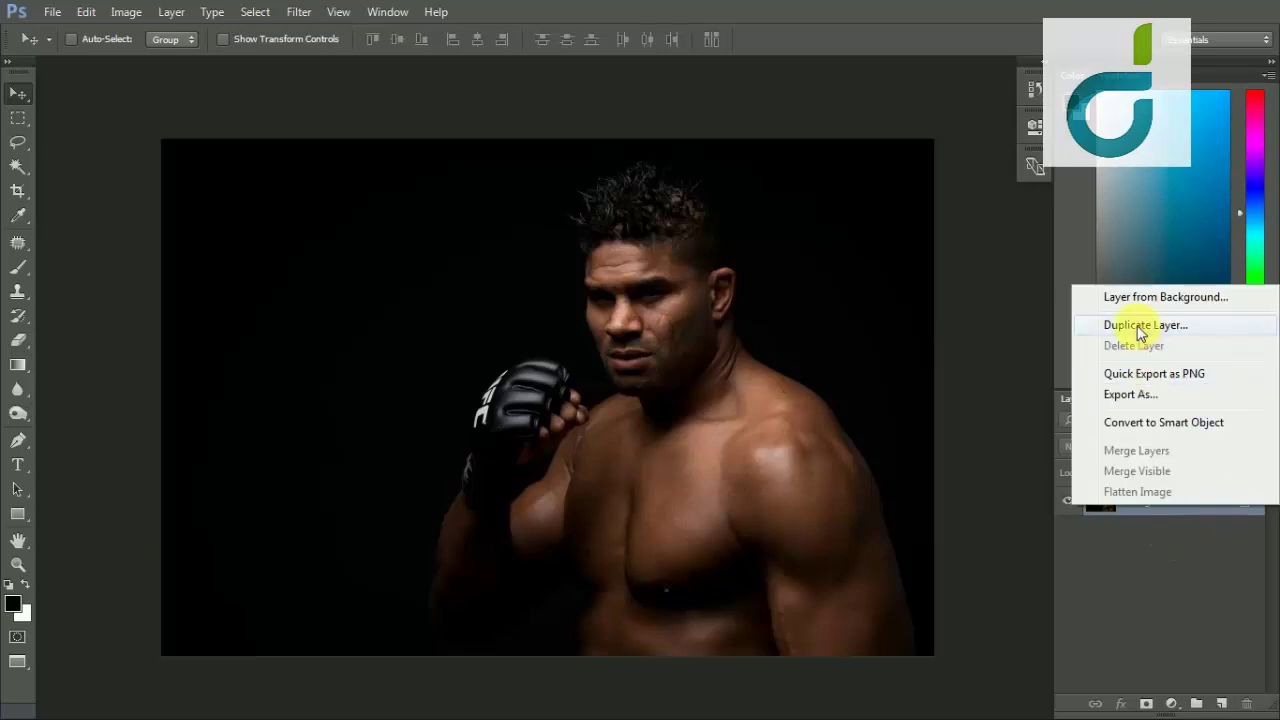
pyautogui.click(1140, 325)
pyautogui.click(800, 210)
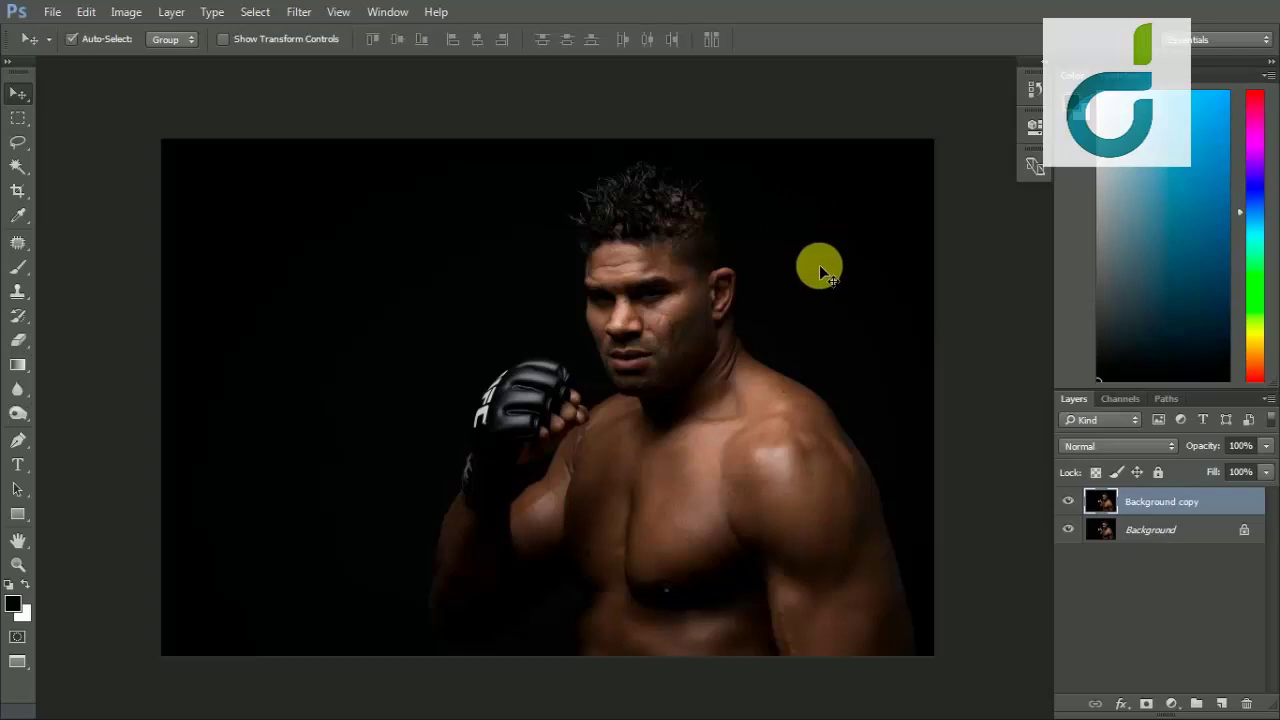
pyautogui.hotkey('ctrl', '+')
pyautogui.moveTo(797, 297); pyautogui.dragTo(748, 286)
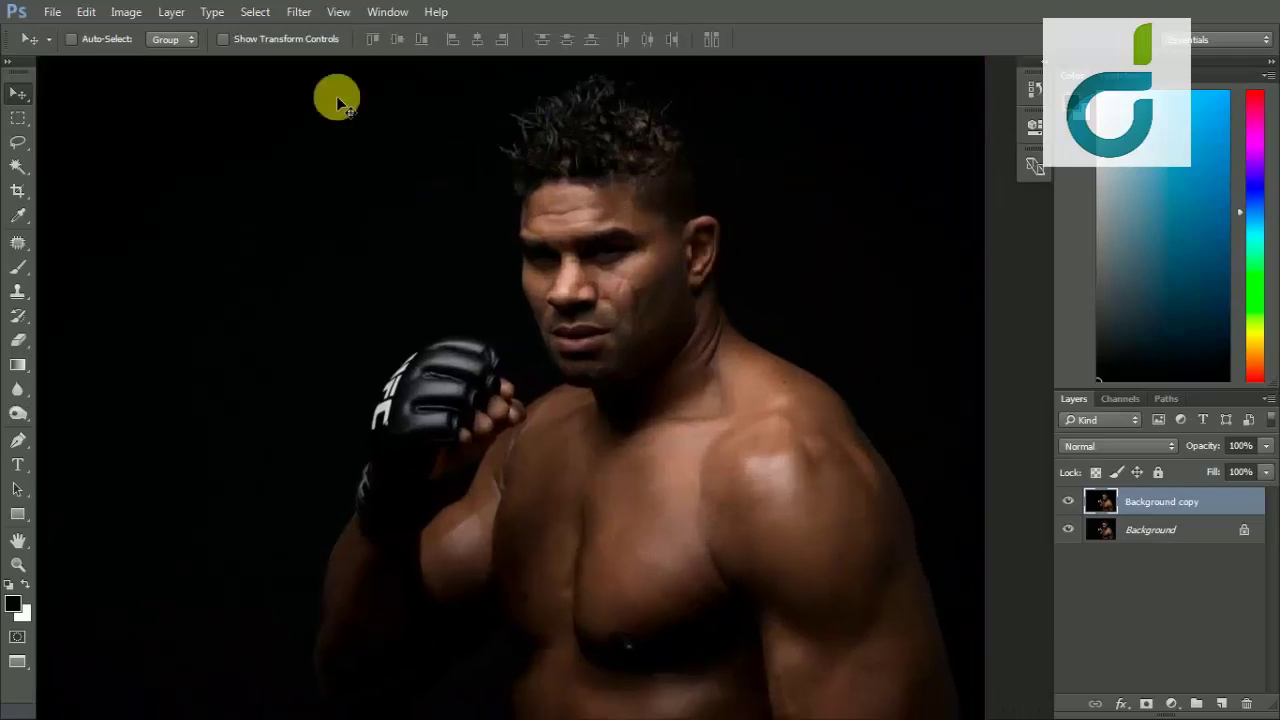
# - In Camera Raw, set Exposure +0.90, Highlights +28, Shadows +29, Whites +14 and Blacks +10
pyautogui.click(297, 13)
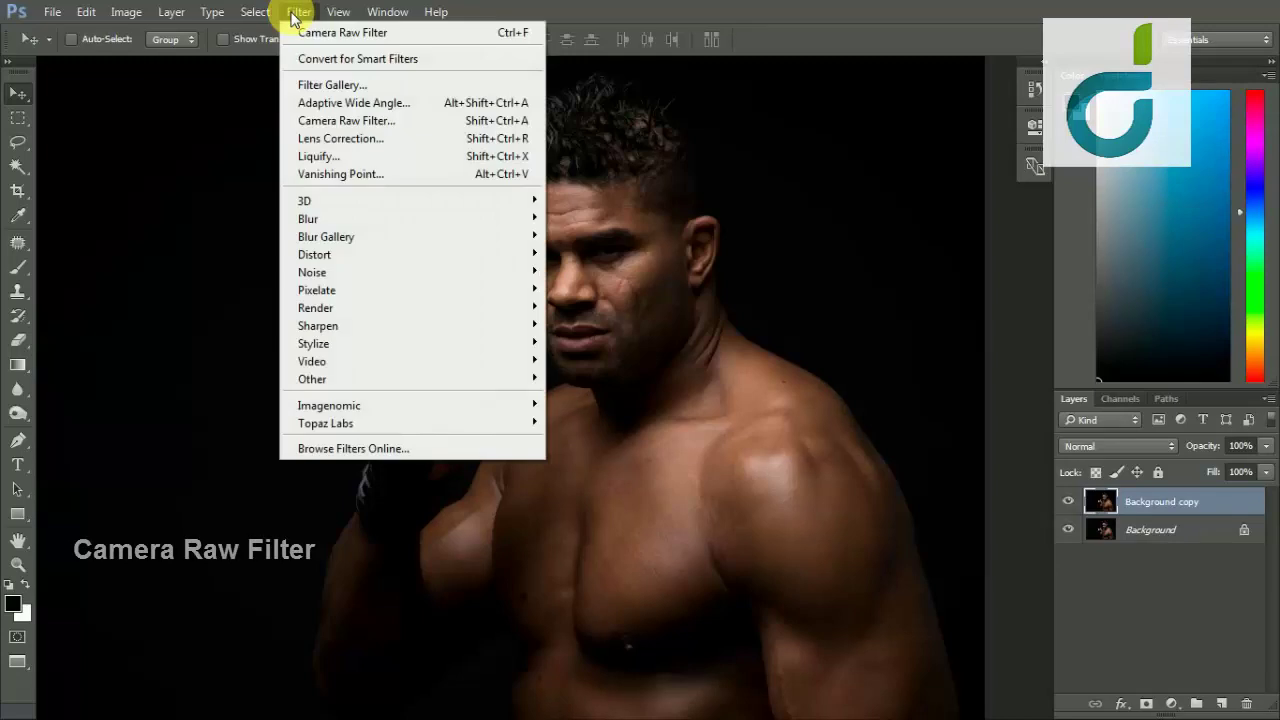
pyautogui.click(373, 122)
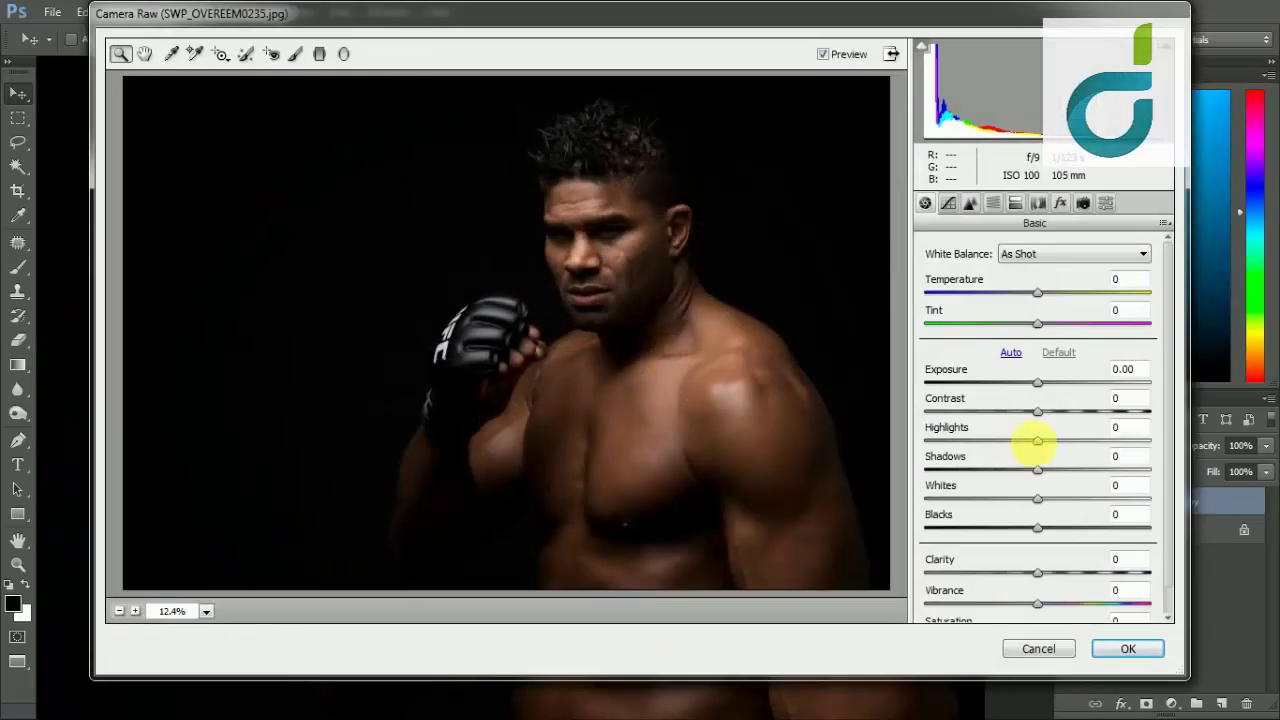
pyautogui.moveTo(1039, 384); pyautogui.dragTo(1056, 388)
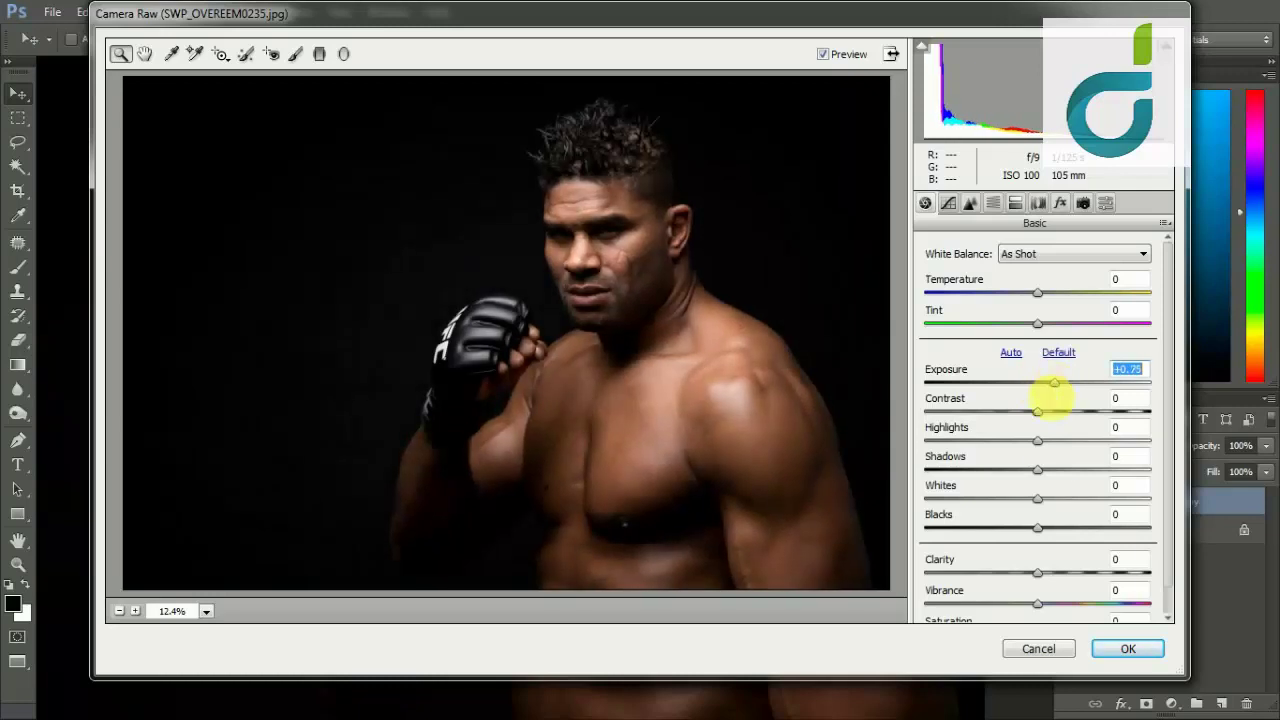
pyautogui.moveTo(1040, 443)
pyautogui.mouseDown()
pyautogui.moveTo(1068, 444)
pyautogui.moveTo(1057, 449)
pyautogui.moveTo(1071, 474)
pyautogui.moveTo(1064, 505)
pyautogui.mouseUp()
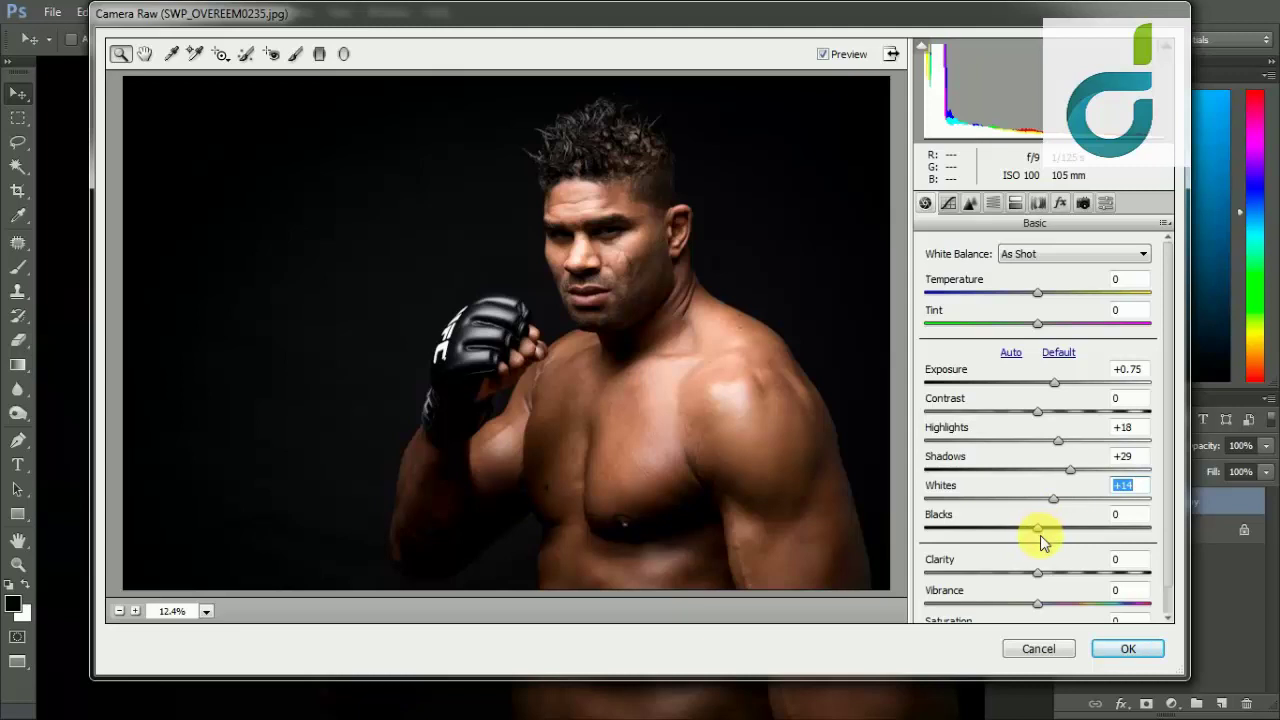
pyautogui.moveTo(1038, 528); pyautogui.dragTo(1051, 528)
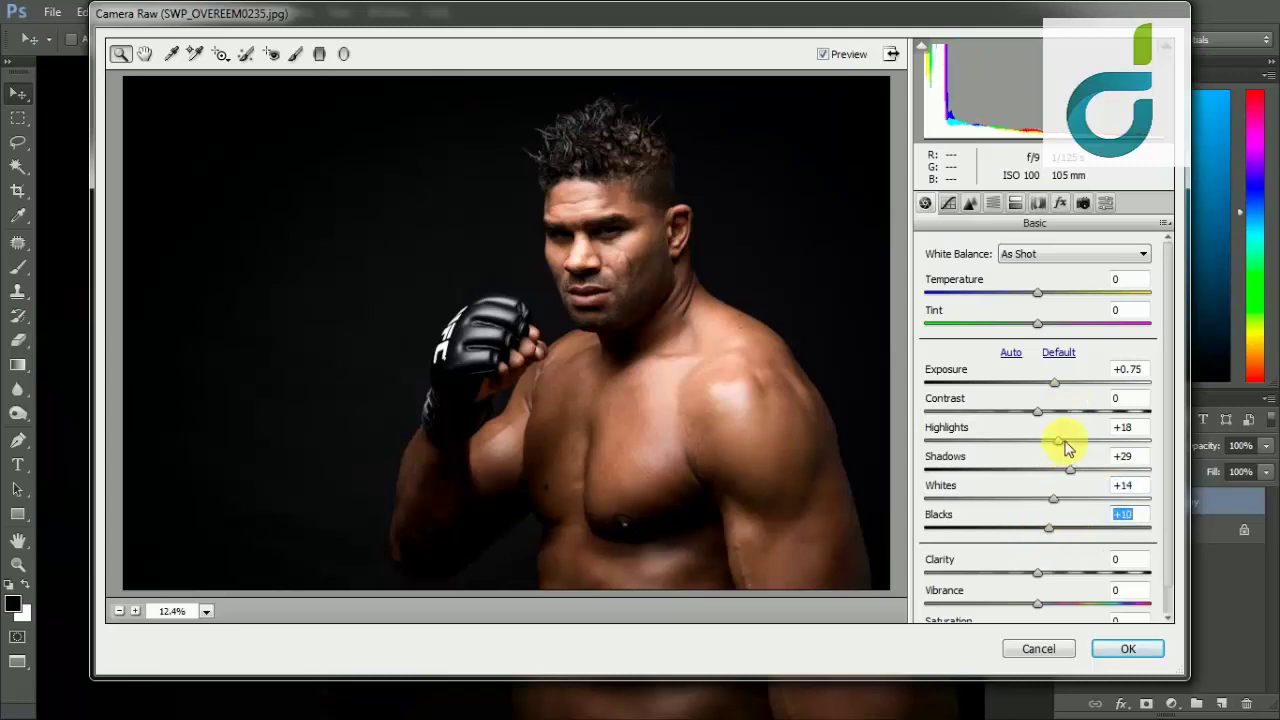
pyautogui.moveTo(1064, 441); pyautogui.dragTo(1076, 441)
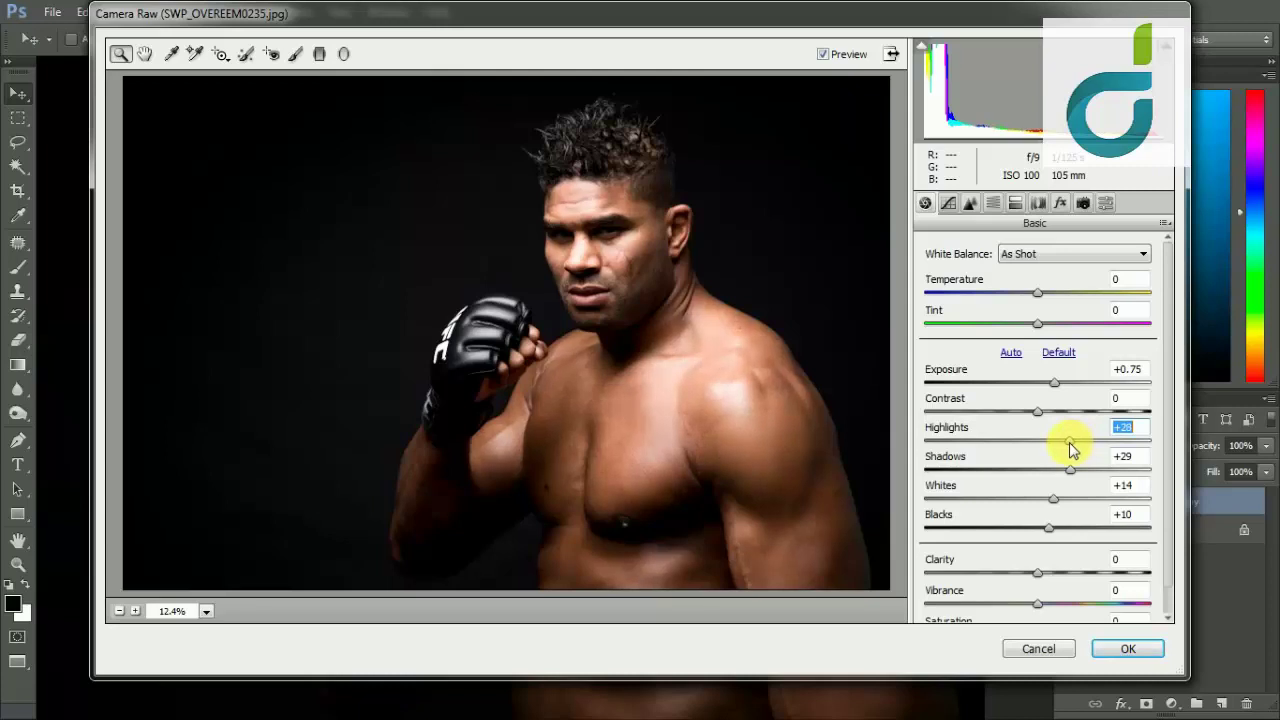
pyautogui.moveTo(1055, 382); pyautogui.dragTo(1058, 382)
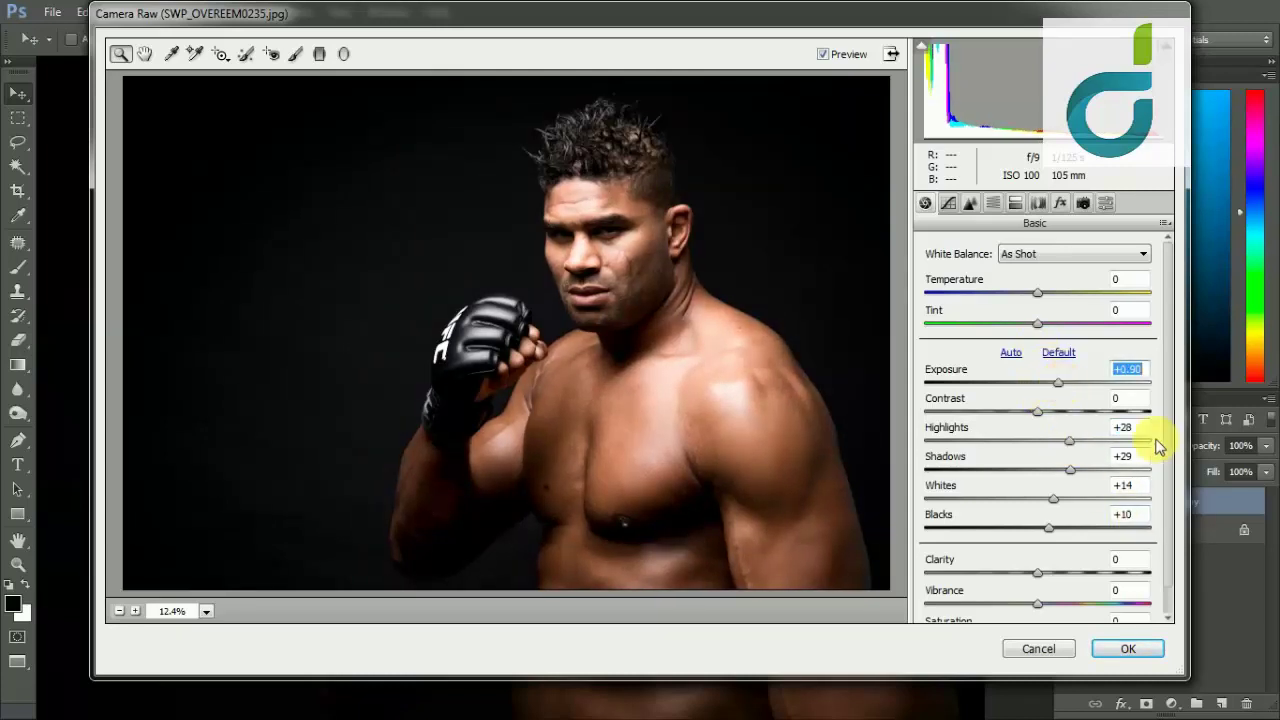
pyautogui.scroll(-1, 1158, 450)
# - Set Contrast +9, Clarity +59, Highlights +23, Vibrance -6, Saturation -8, then apply Camera Raw
pyautogui.moveTo(1037, 401); pyautogui.dragTo(1050, 403)
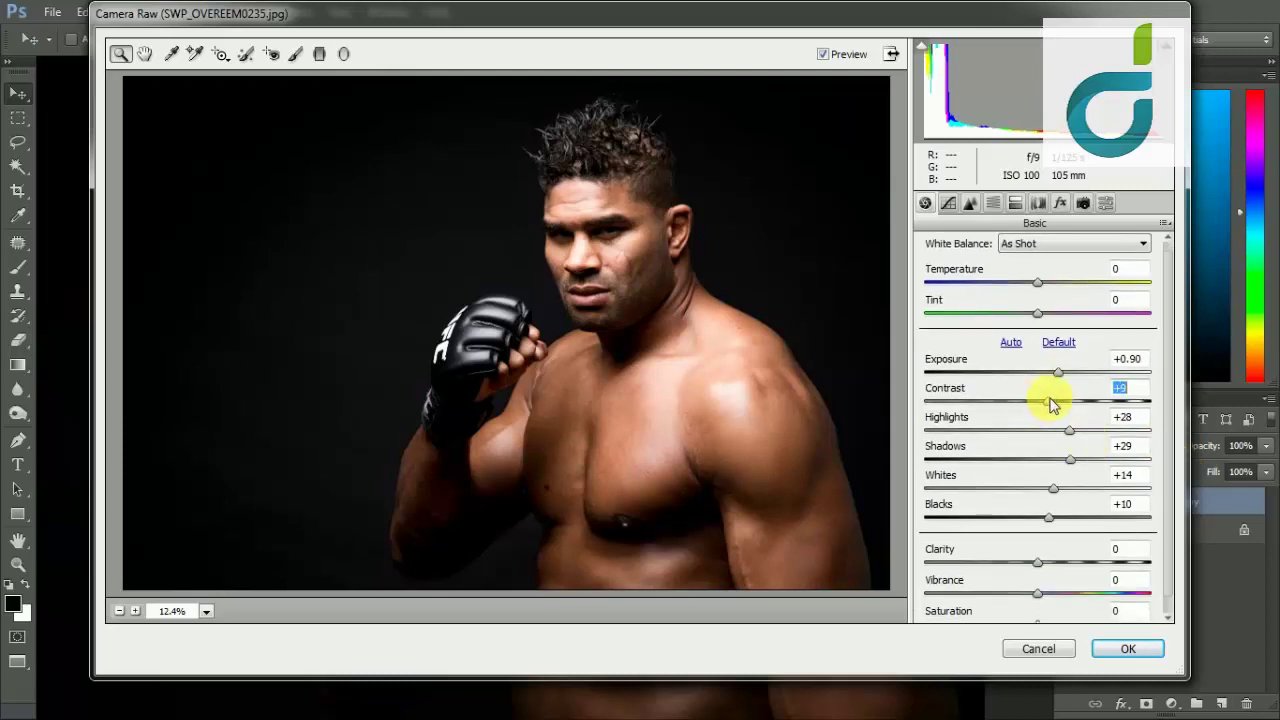
pyautogui.moveTo(1037, 562)
pyautogui.mouseDown()
pyautogui.moveTo(1112, 562)
pyautogui.moveTo(1069, 568)
pyautogui.moveTo(1107, 576)
pyautogui.mouseUp()
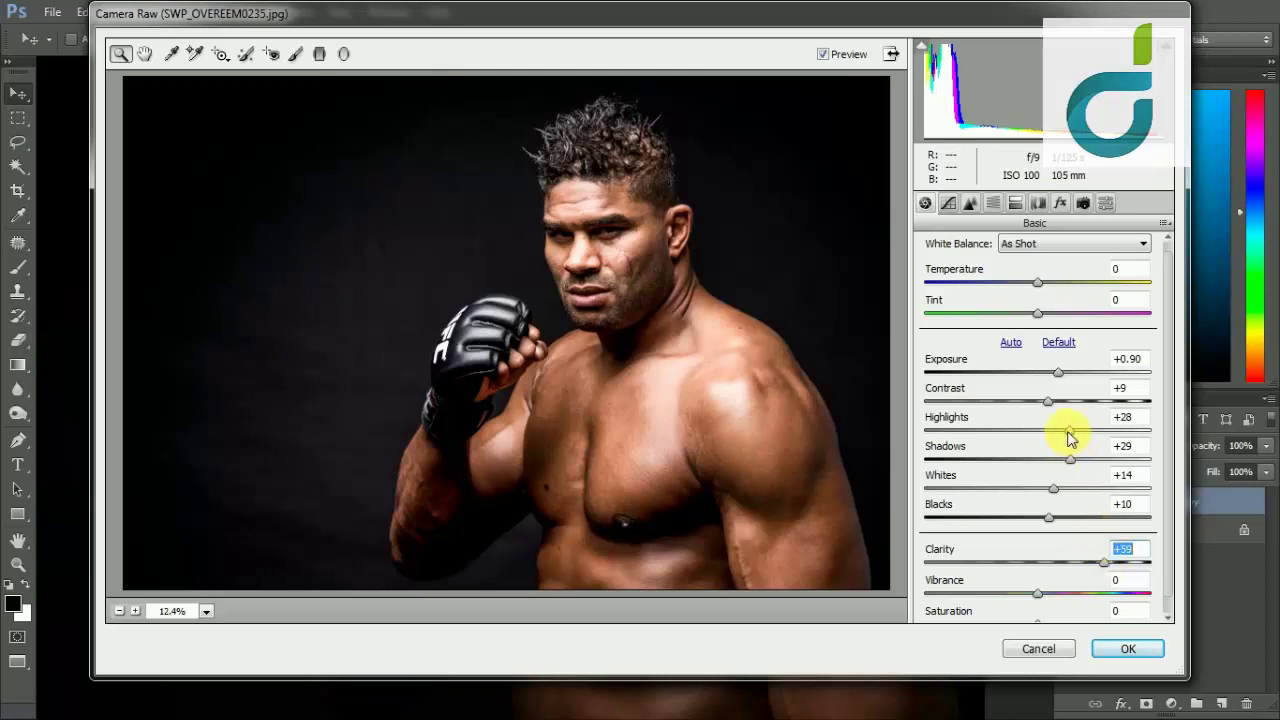
pyautogui.moveTo(1068, 431); pyautogui.dragTo(1058, 437)
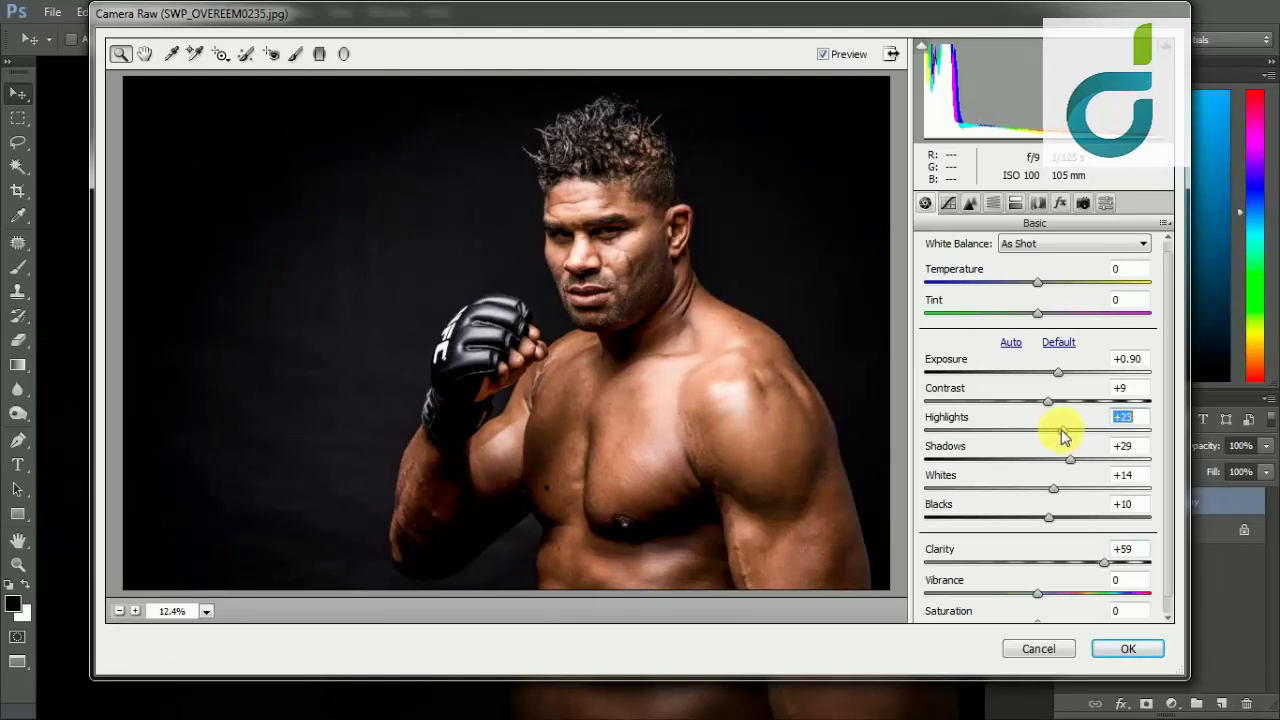
pyautogui.moveTo(1165, 568); pyautogui.dragTo(1157, 592)
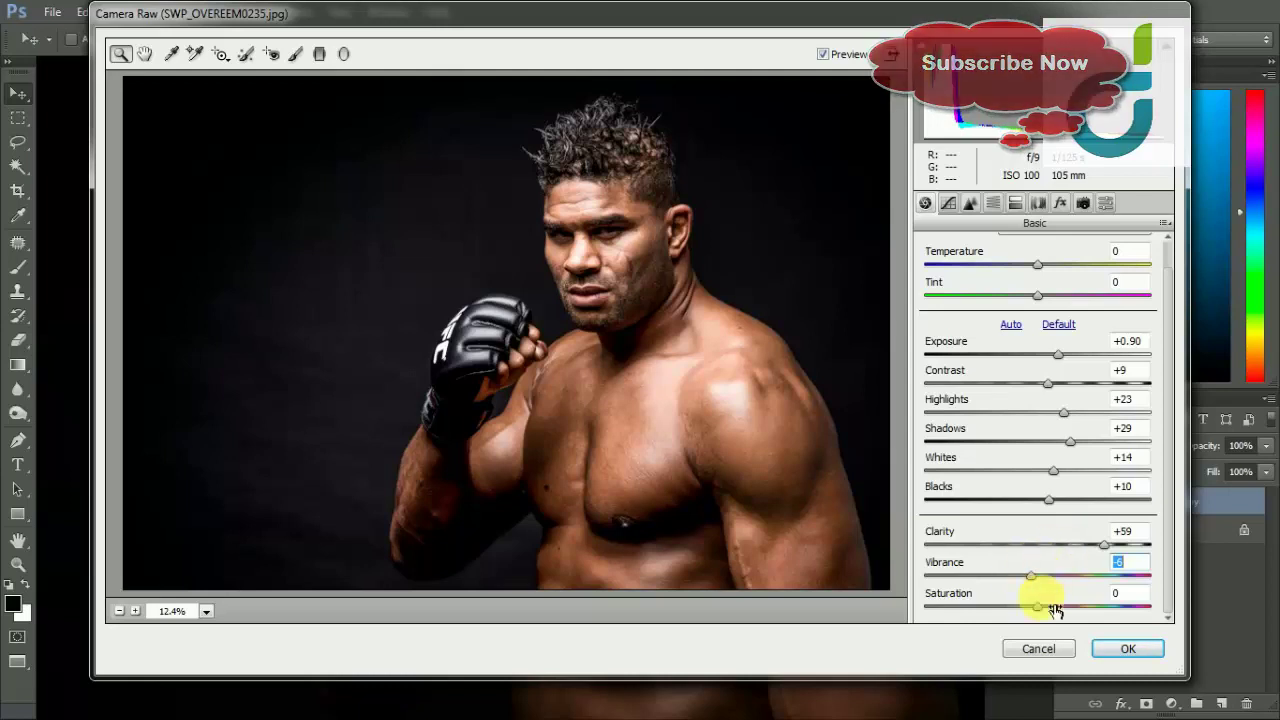
pyautogui.moveTo(1037, 606); pyautogui.dragTo(1040, 612)
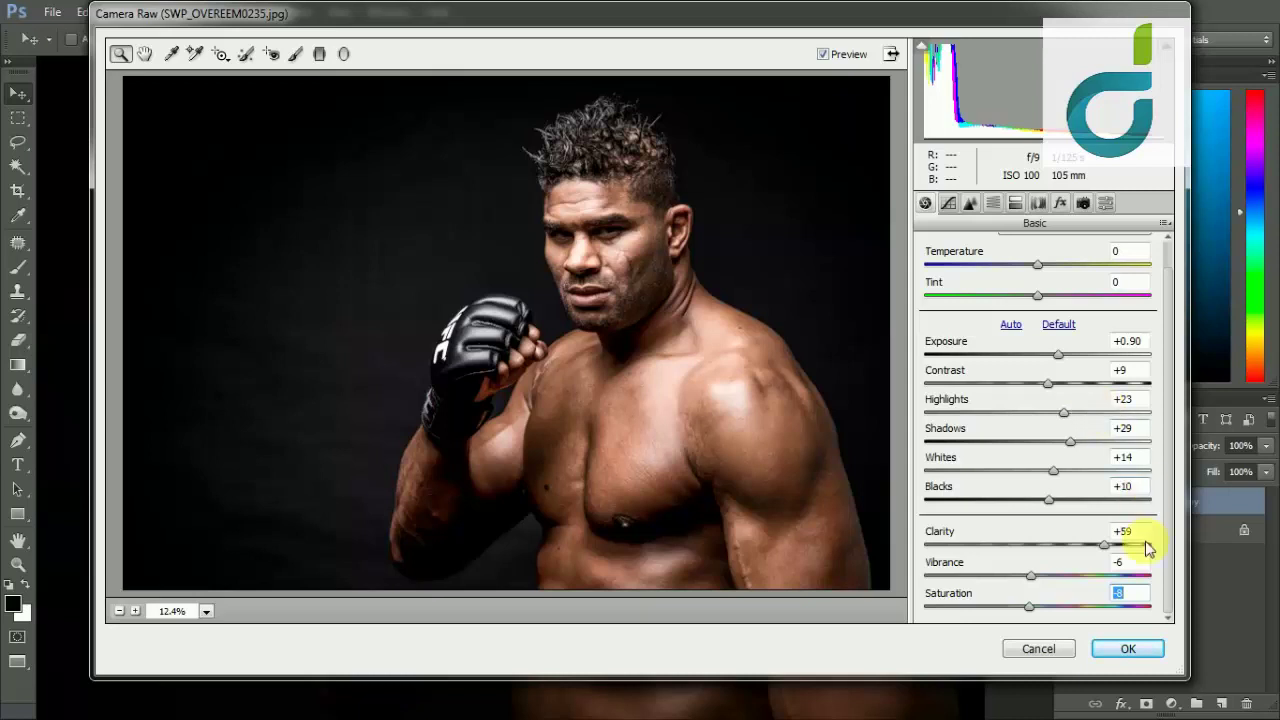
pyautogui.click(1128, 649)
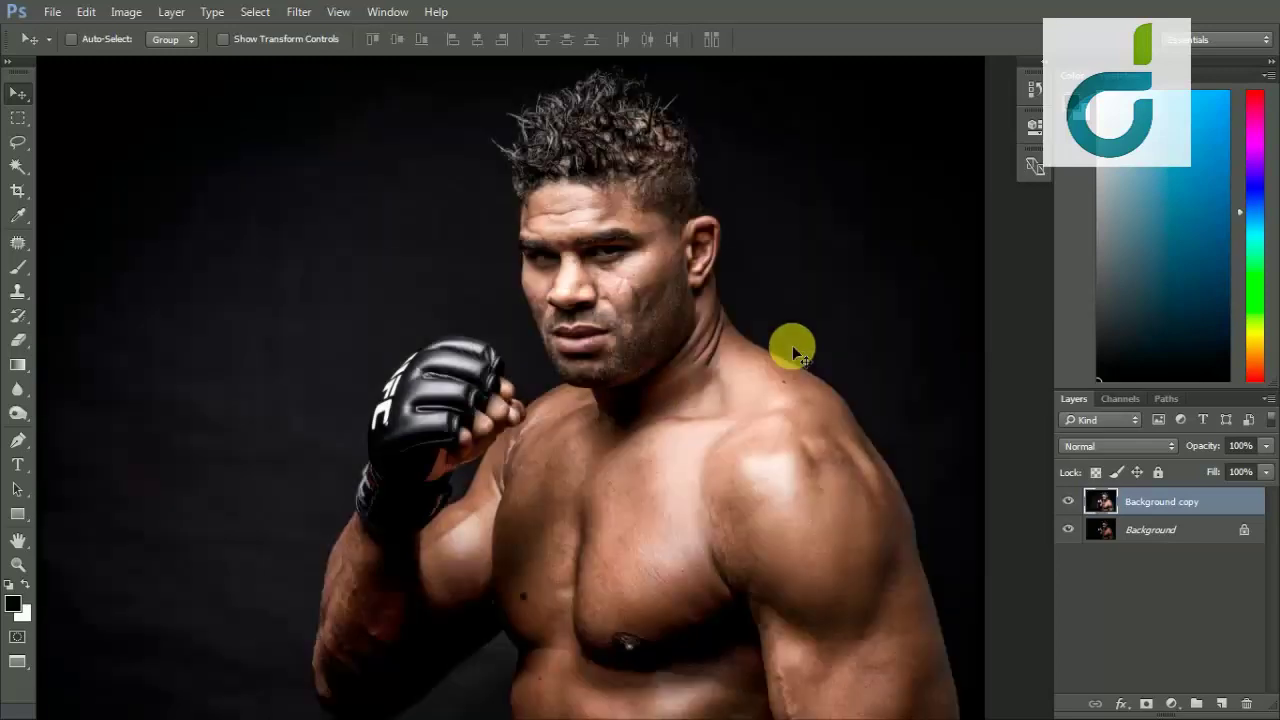
# - Add Layer 1 with a diagonal red-to-black gradient from the top-left corner to the right arm
pyautogui.hotkey('ctrl', '-')
pyautogui.moveTo(789, 346); pyautogui.dragTo(613, 362)
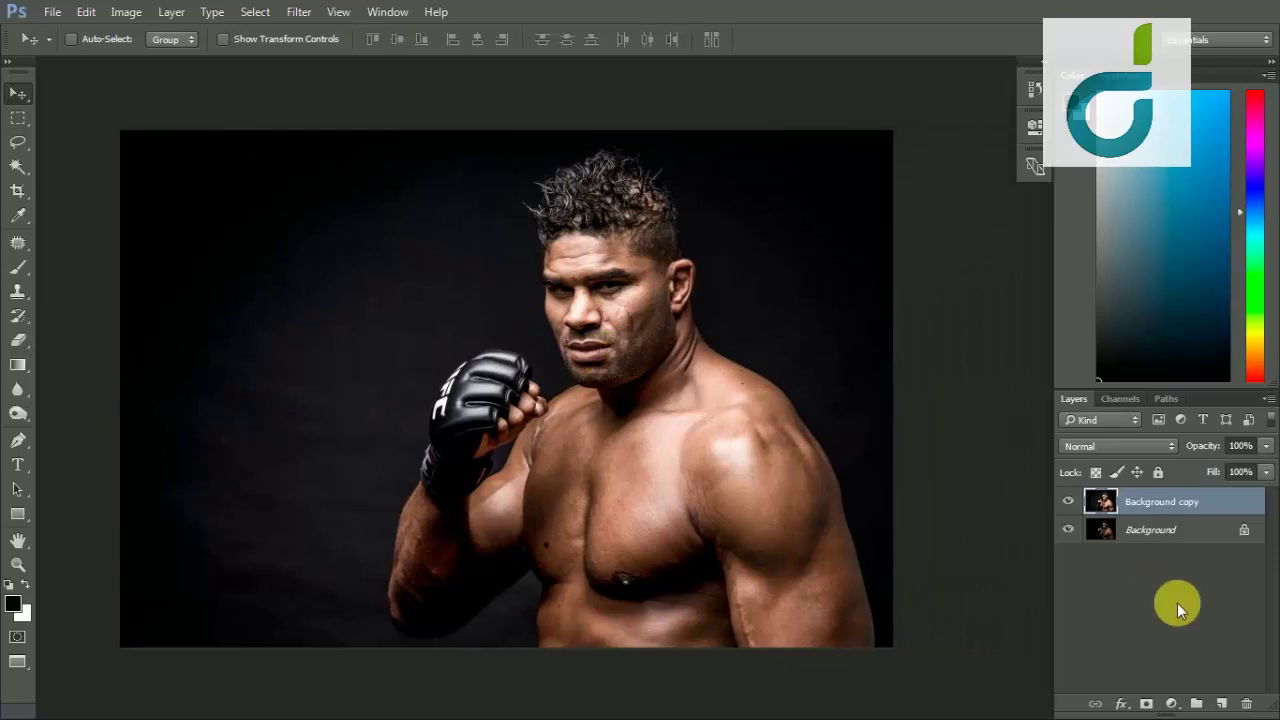
pyautogui.click(1231, 703)
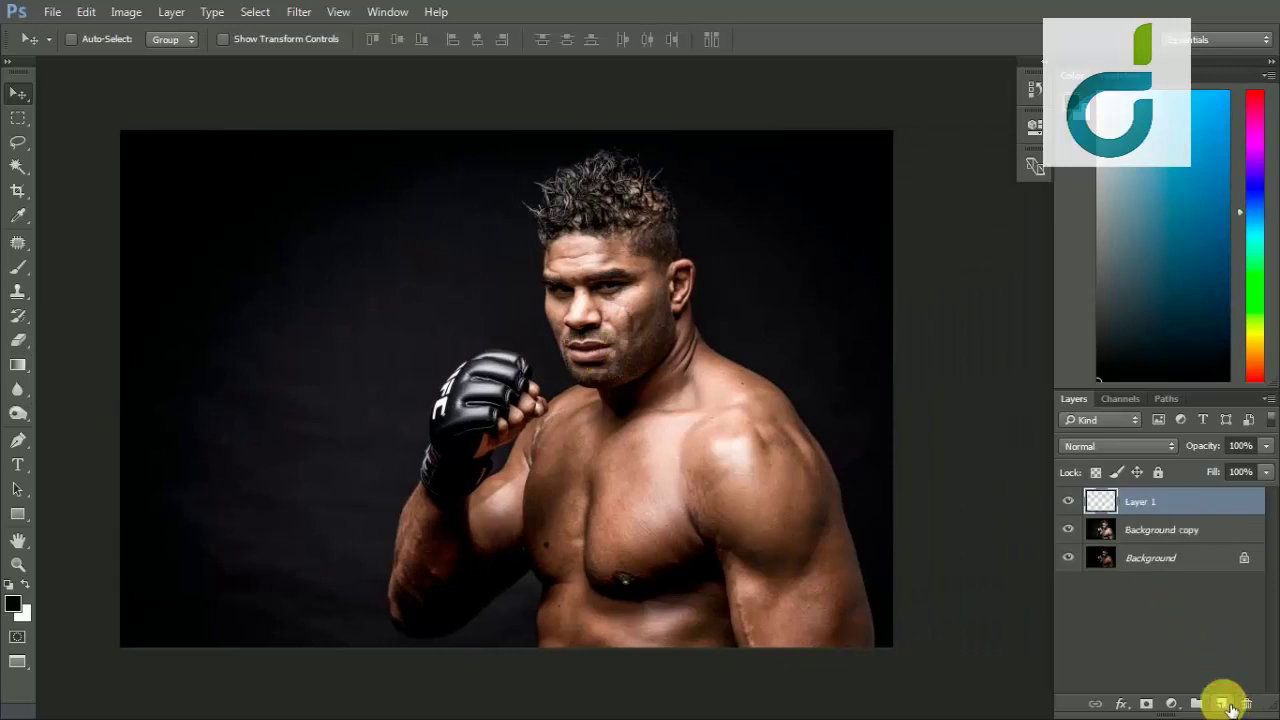
pyautogui.click(15, 368)
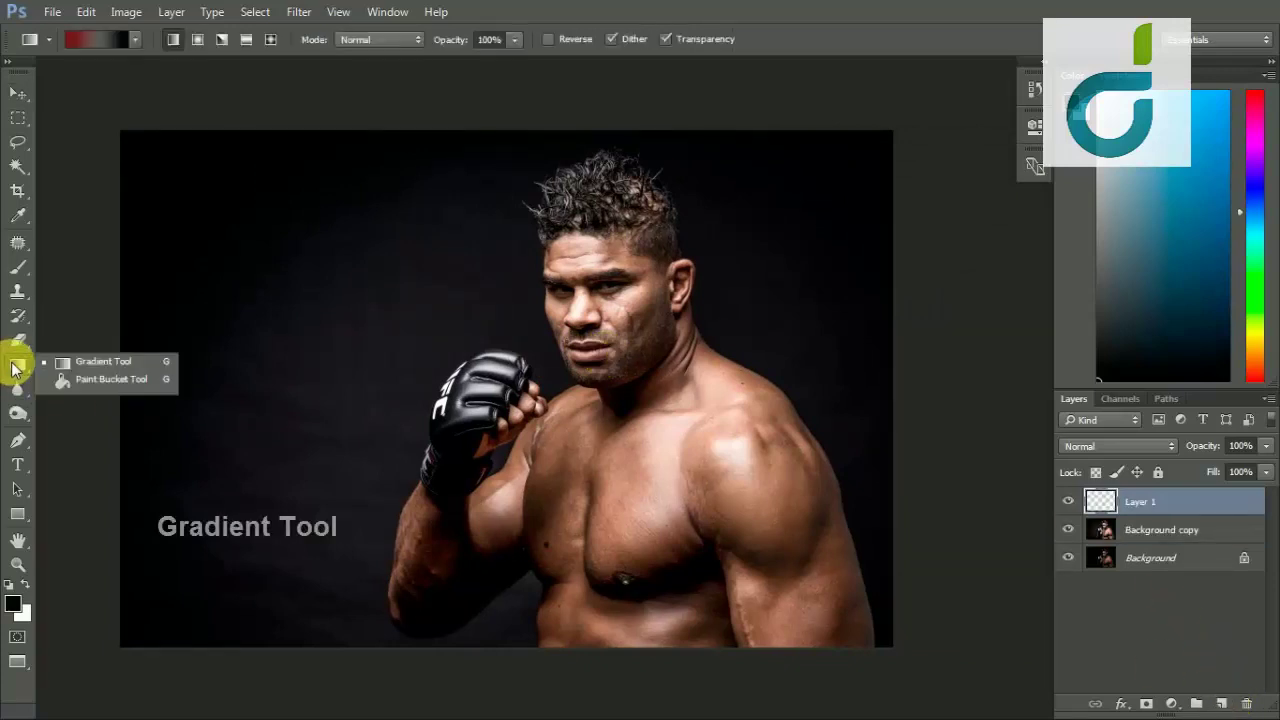
pyautogui.click(116, 362)
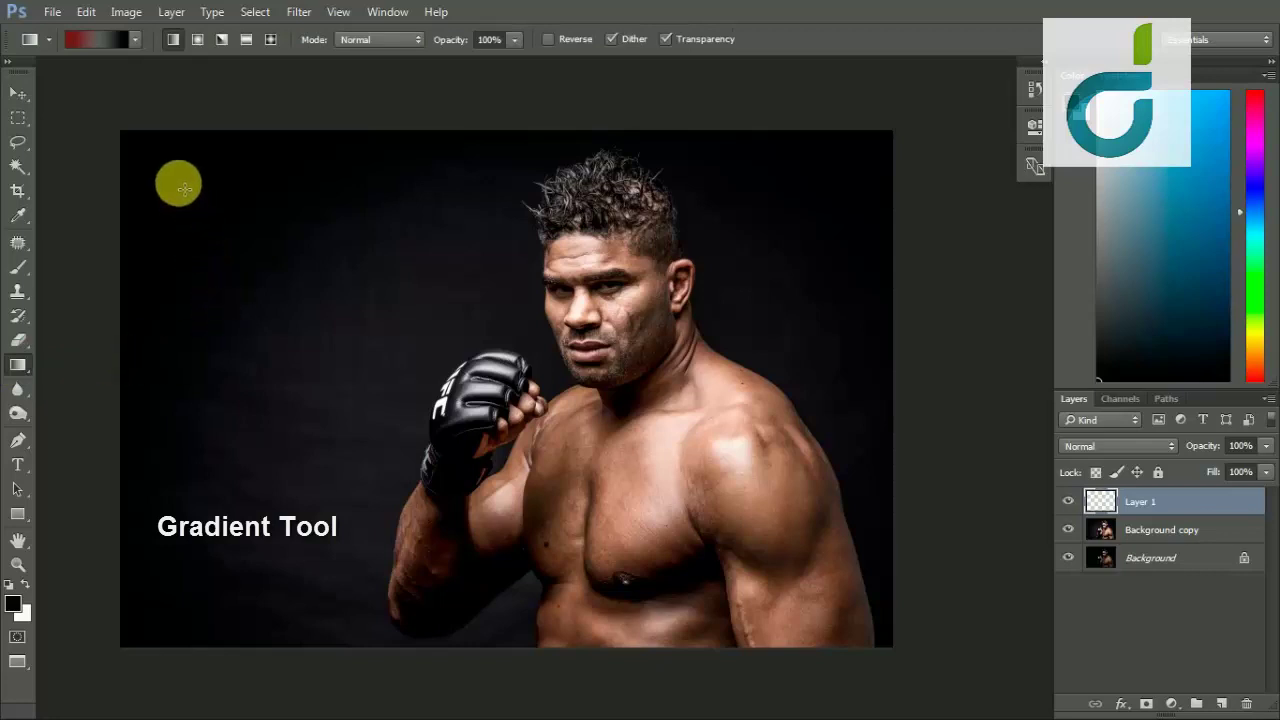
pyautogui.moveTo(187, 186); pyautogui.dragTo(818, 606)
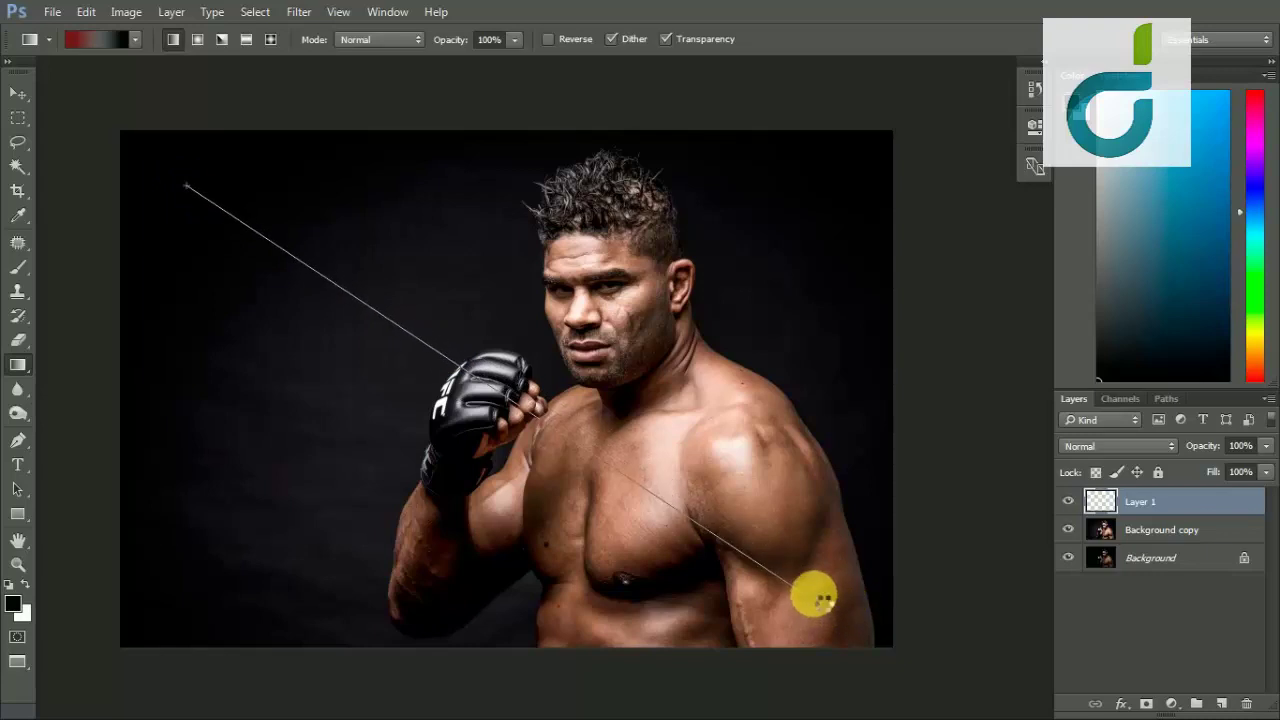
pyautogui.moveTo(818, 606); pyautogui.dragTo(818, 604)
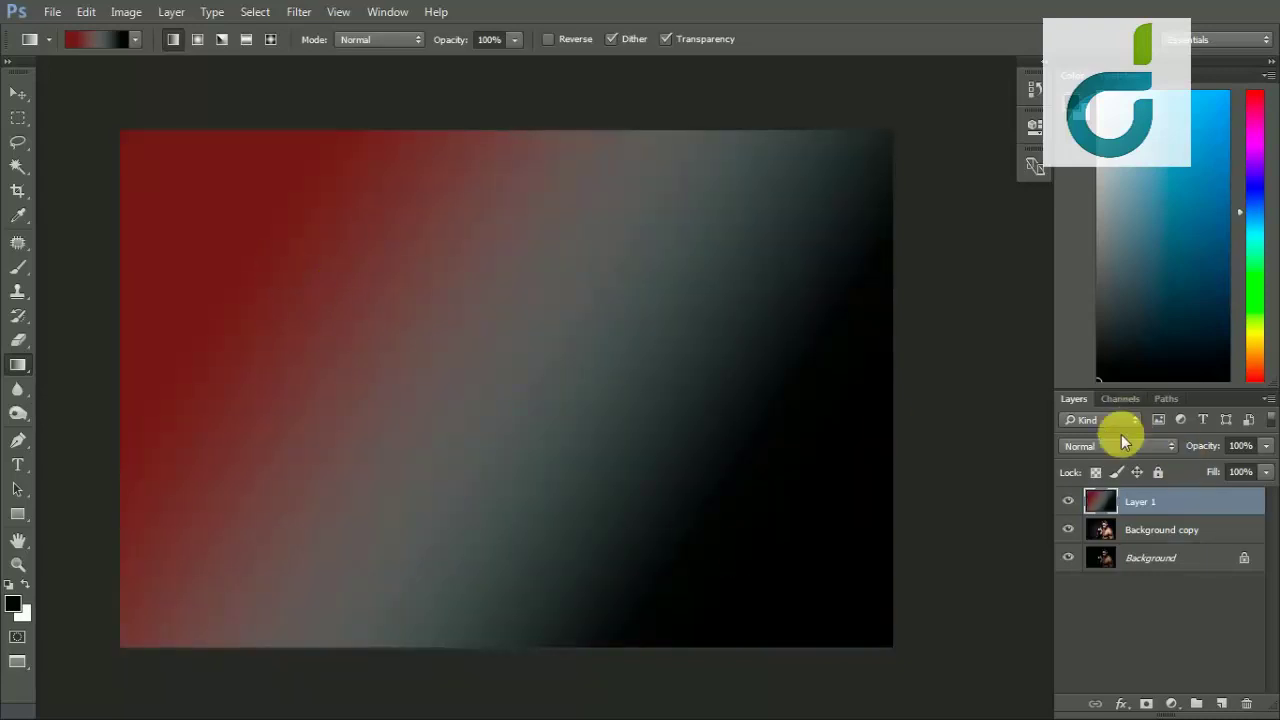
pyautogui.click(1115, 446)
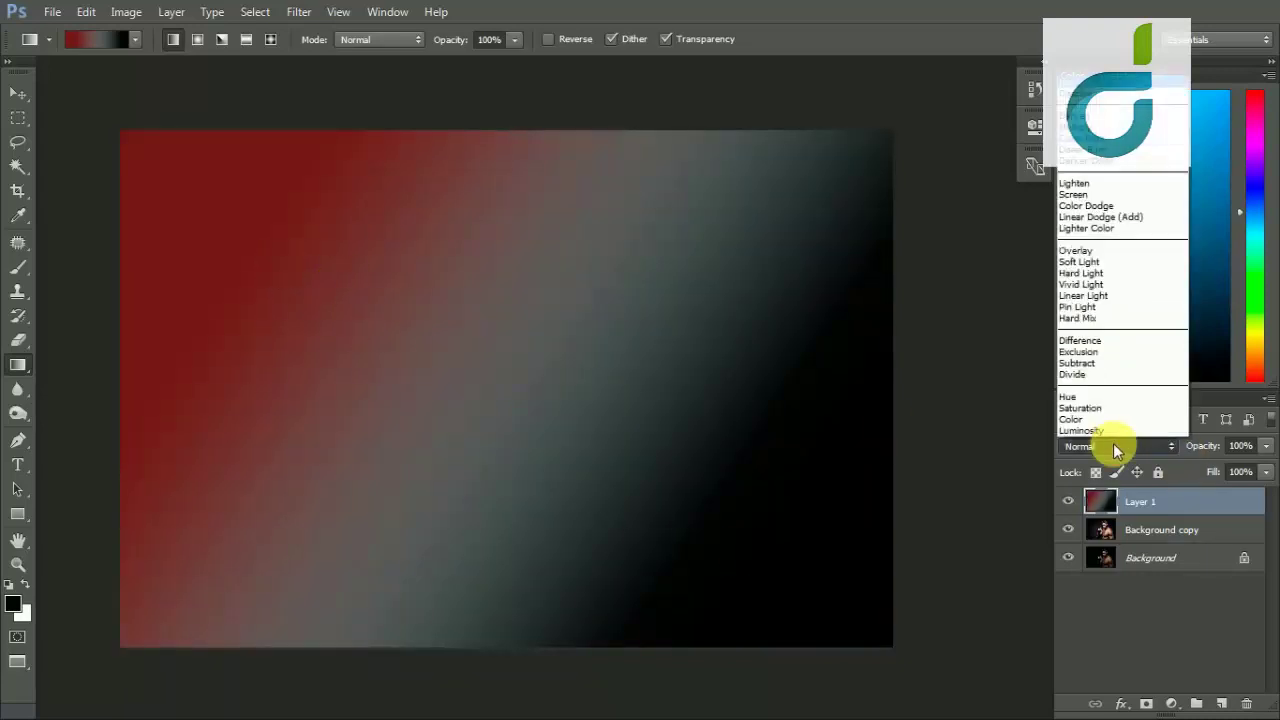
# - Preview Layer 1 blend modes, from Color Dodge through Linear Dodge, Color and Difference
pyautogui.click(1083, 207)
pyautogui.press('Up')
pyautogui.press('Up')
pyautogui.press('Up')
pyautogui.press('Up')
pyautogui.press('Up')
pyautogui.press('Up')
pyautogui.press('Up')
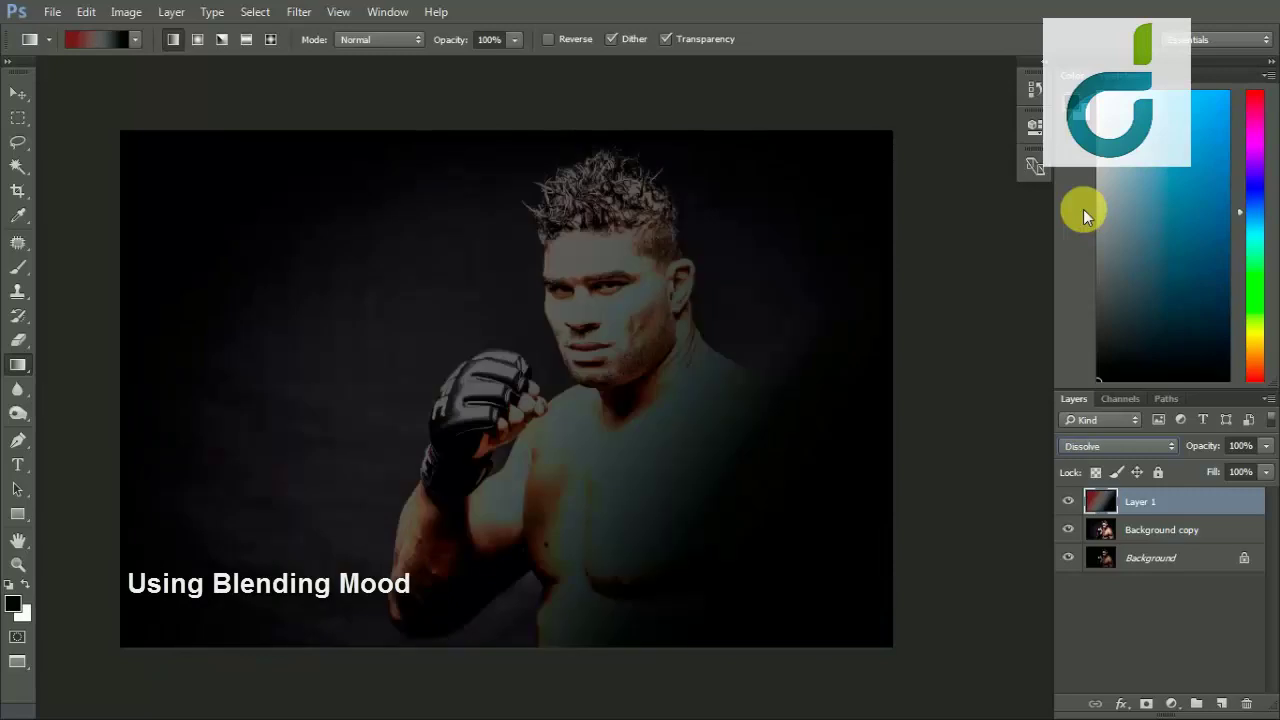
pyautogui.press('Up')
pyautogui.press('Up')
pyautogui.press('Down')
pyautogui.press('Down')
pyautogui.press('Down')
pyautogui.press('Down')
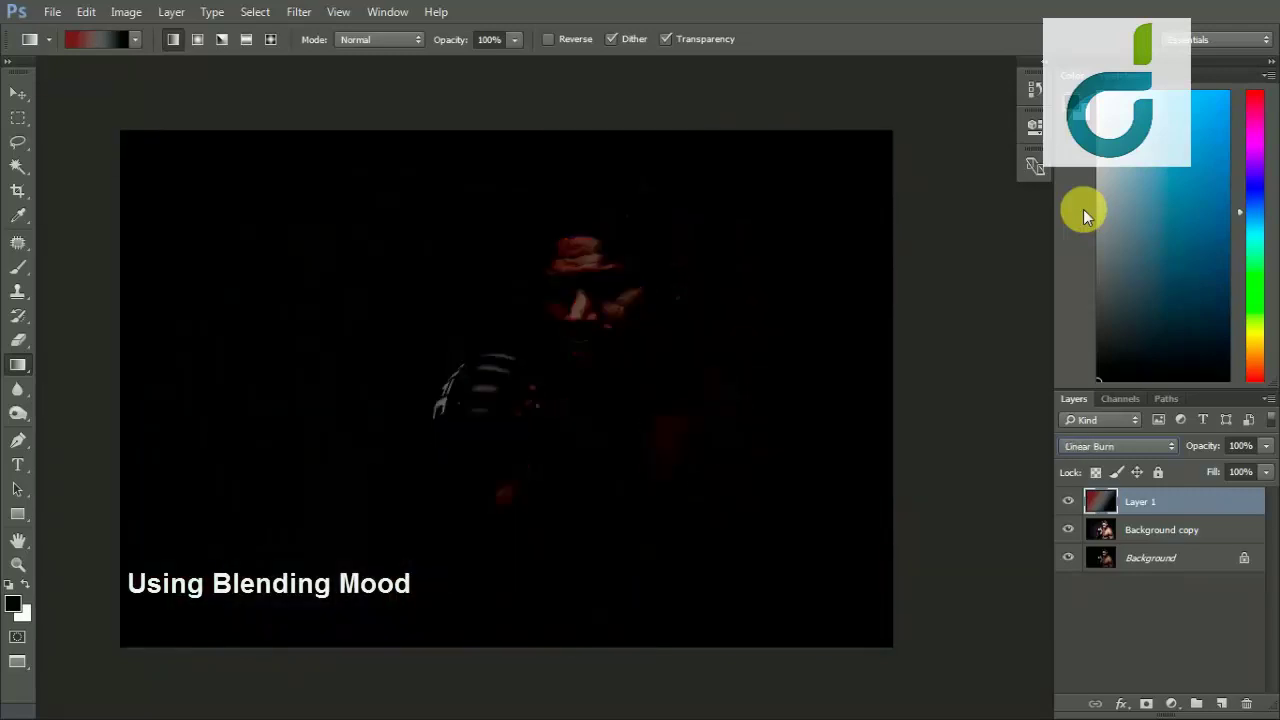
pyautogui.press('Down')
pyautogui.press('Down')
pyautogui.press('Down')
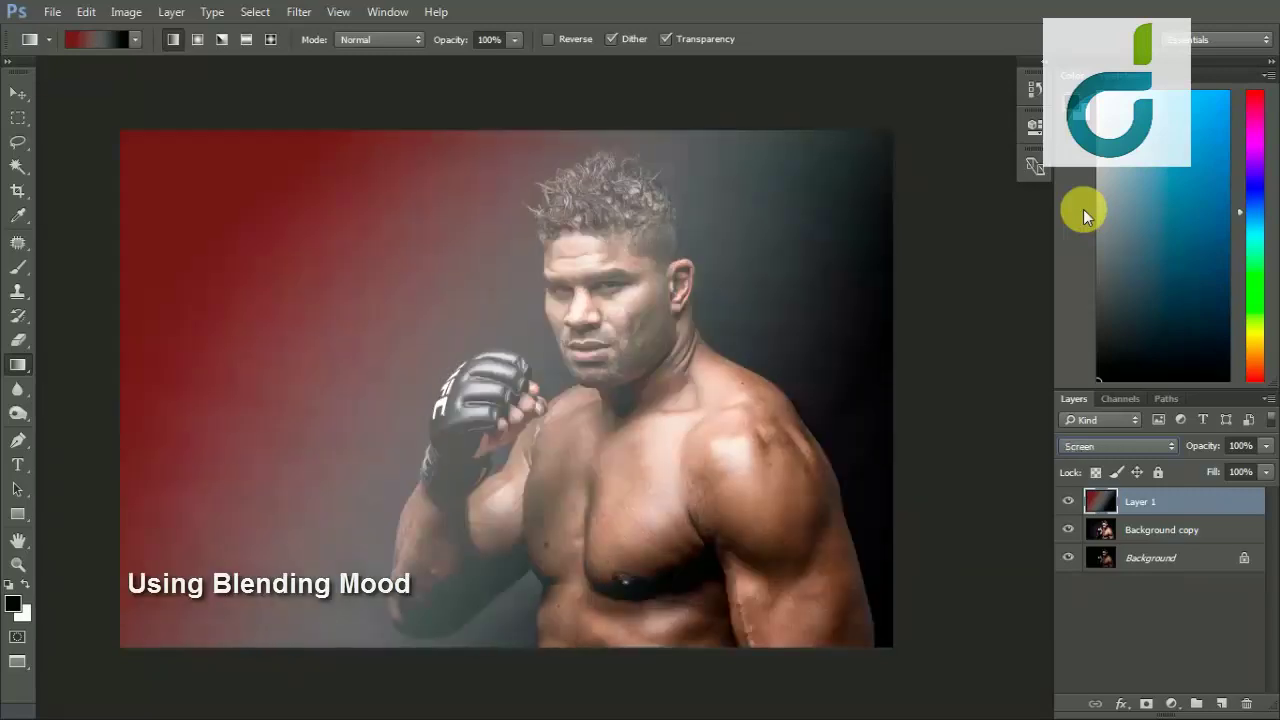
pyautogui.press('Down')
pyautogui.press('Down')
pyautogui.press('Down')
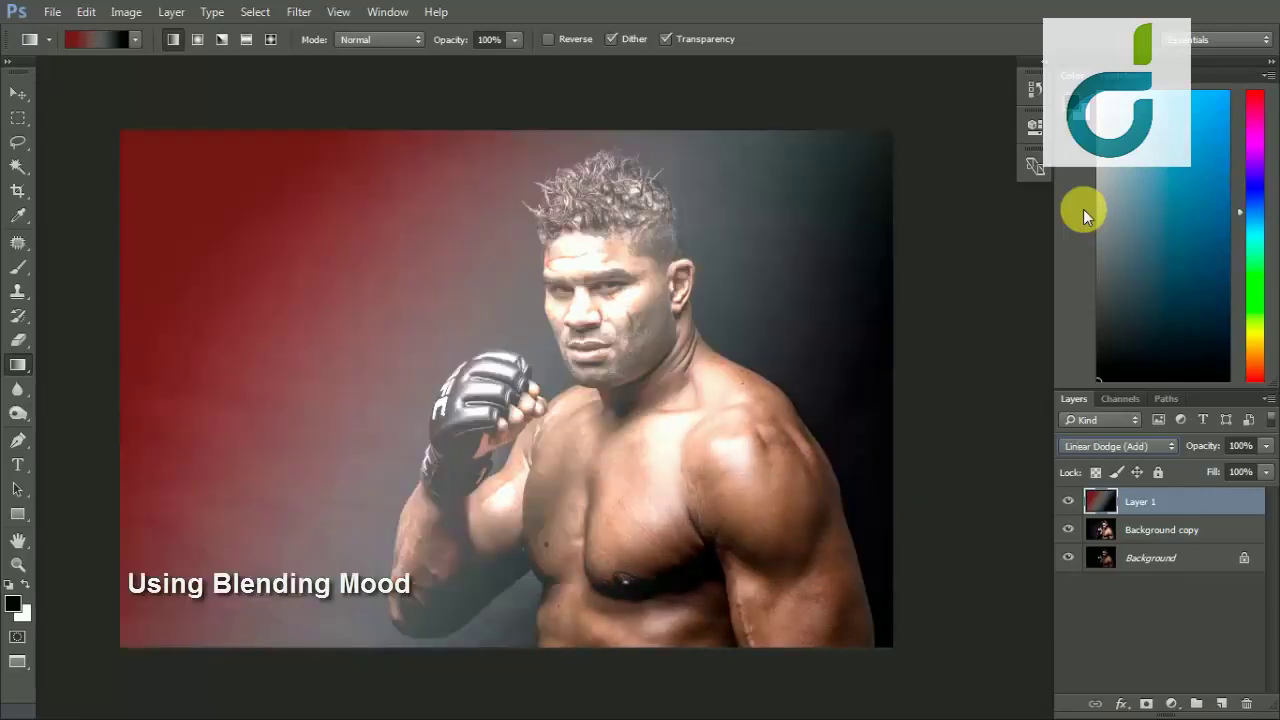
pyautogui.press('Down')
pyautogui.press('Down')
pyautogui.press('Down')
pyautogui.press('Up')
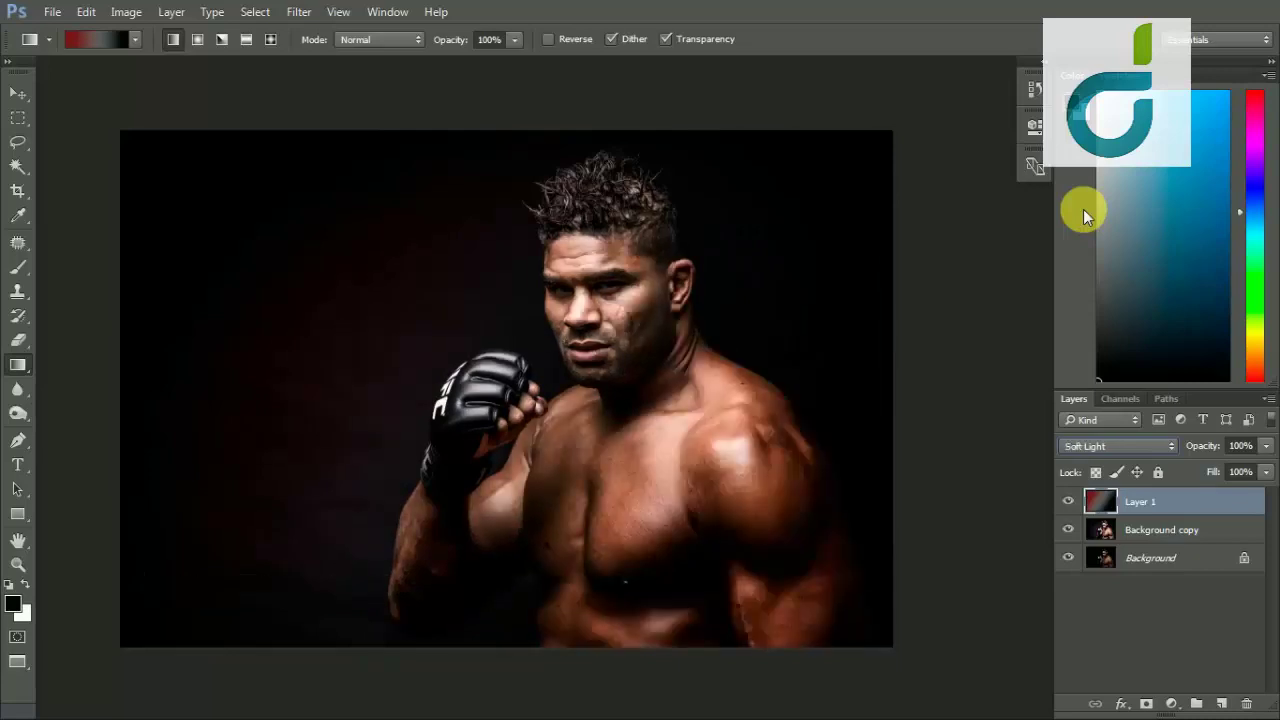
pyautogui.press('Down')
pyautogui.press('Down')
pyautogui.press('Down')
pyautogui.press('Down')
pyautogui.press('Down')
pyautogui.press('Down')
pyautogui.press('Down')
pyautogui.press('Down')
pyautogui.press('Down')
pyautogui.press('Down')
pyautogui.press('Down')
pyautogui.press('Down')
pyautogui.press('Down')
pyautogui.press('Up')
pyautogui.press('Down')
pyautogui.press('Up')
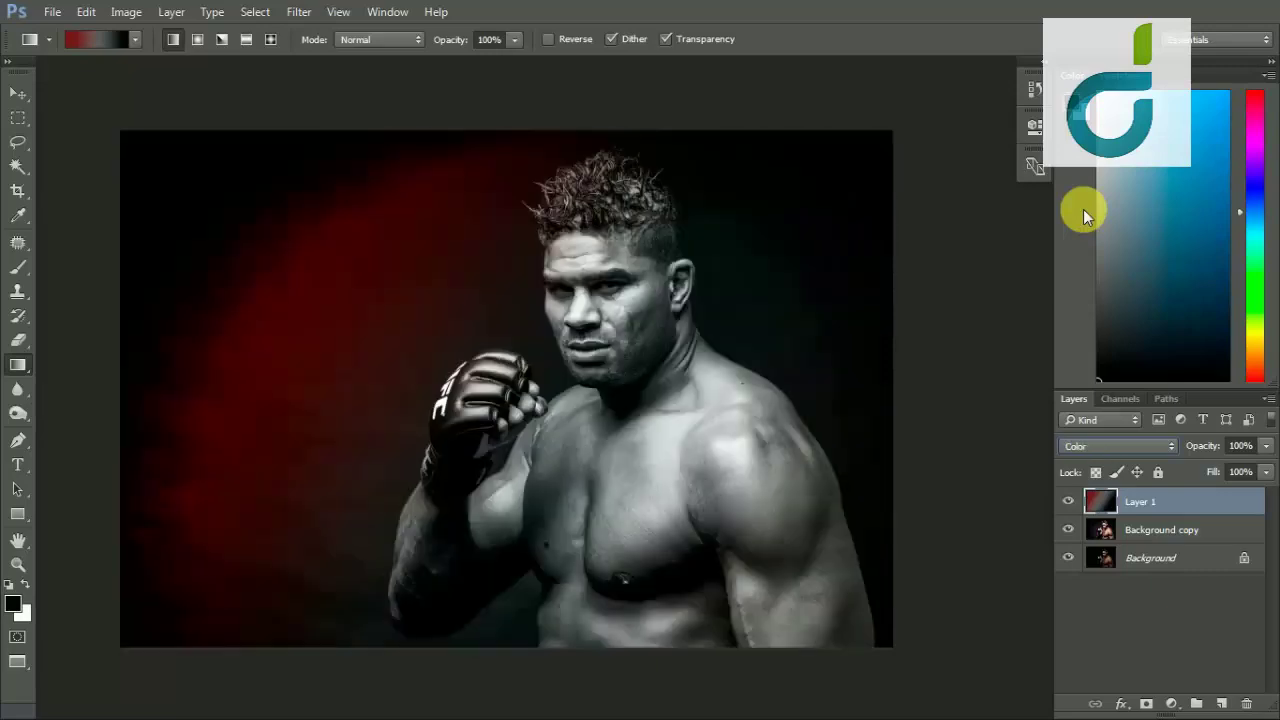
pyautogui.press('Up')
pyautogui.press('Up')
pyautogui.press('Up')
pyautogui.press('Up')
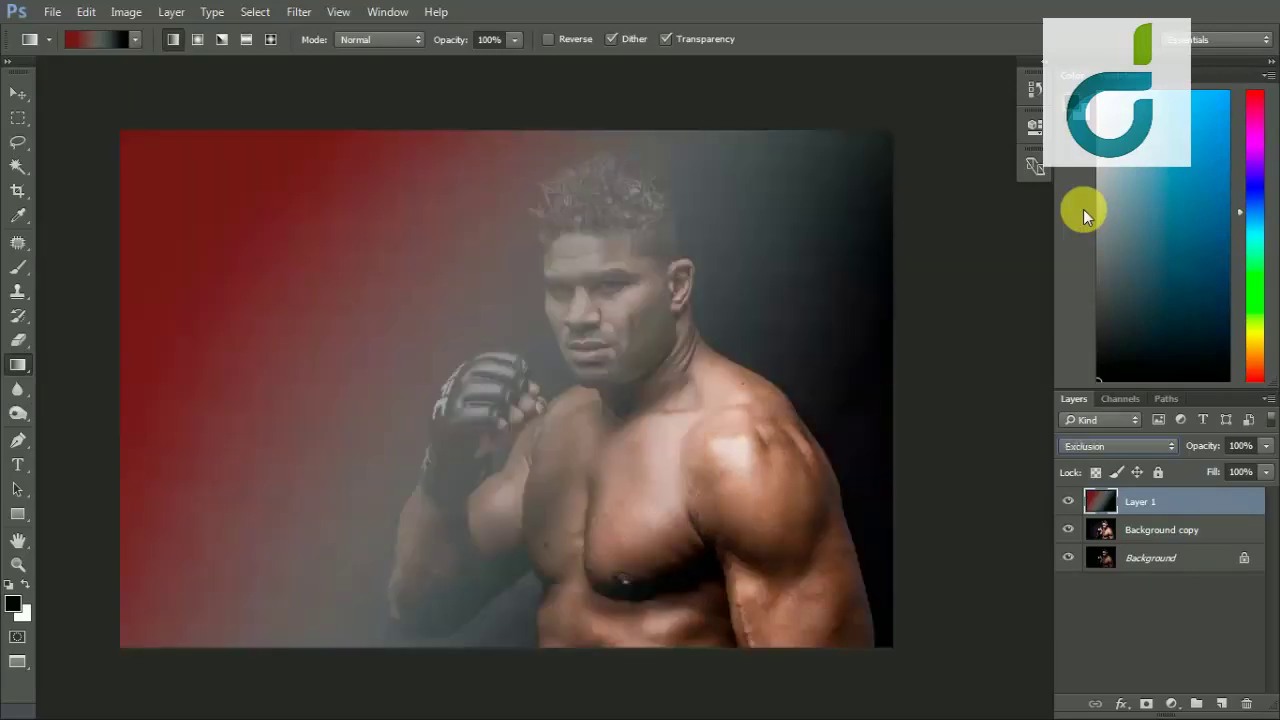
pyautogui.press('Up')
pyautogui.press('Up')
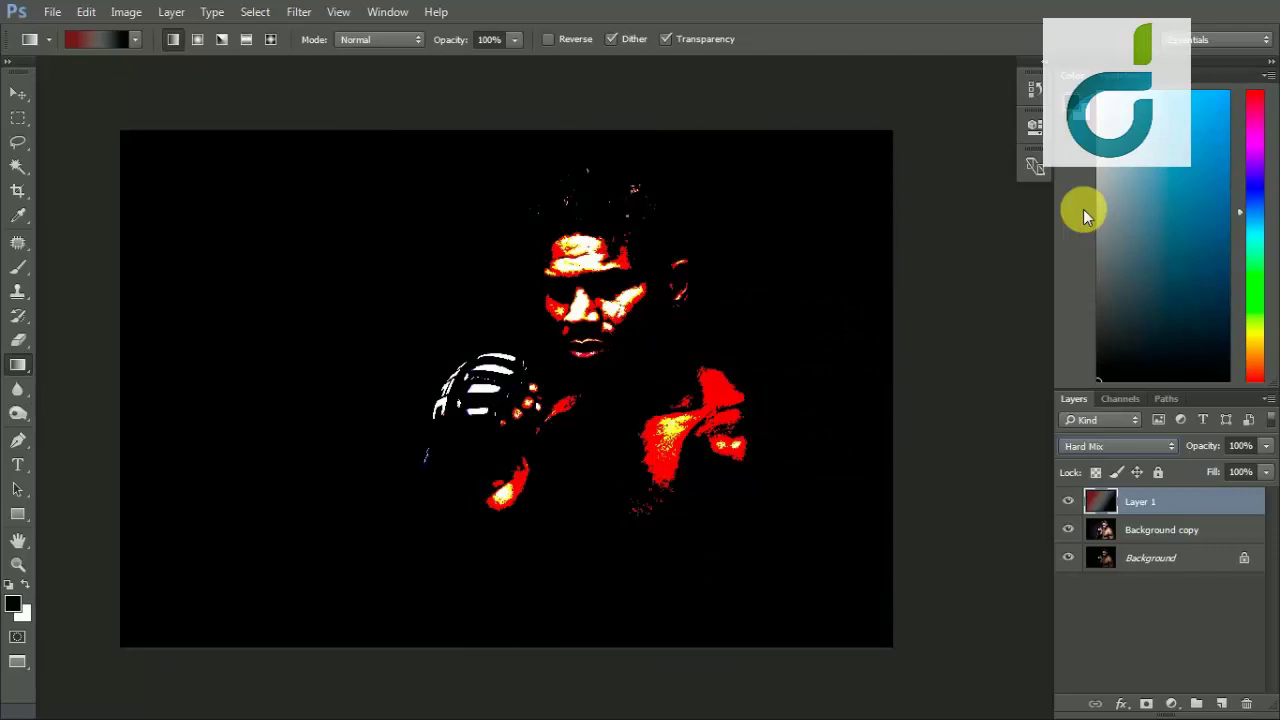
# - Try Overlay, then settle Layer 1 on the Soft Light blend mode
pyautogui.click(1087, 446)
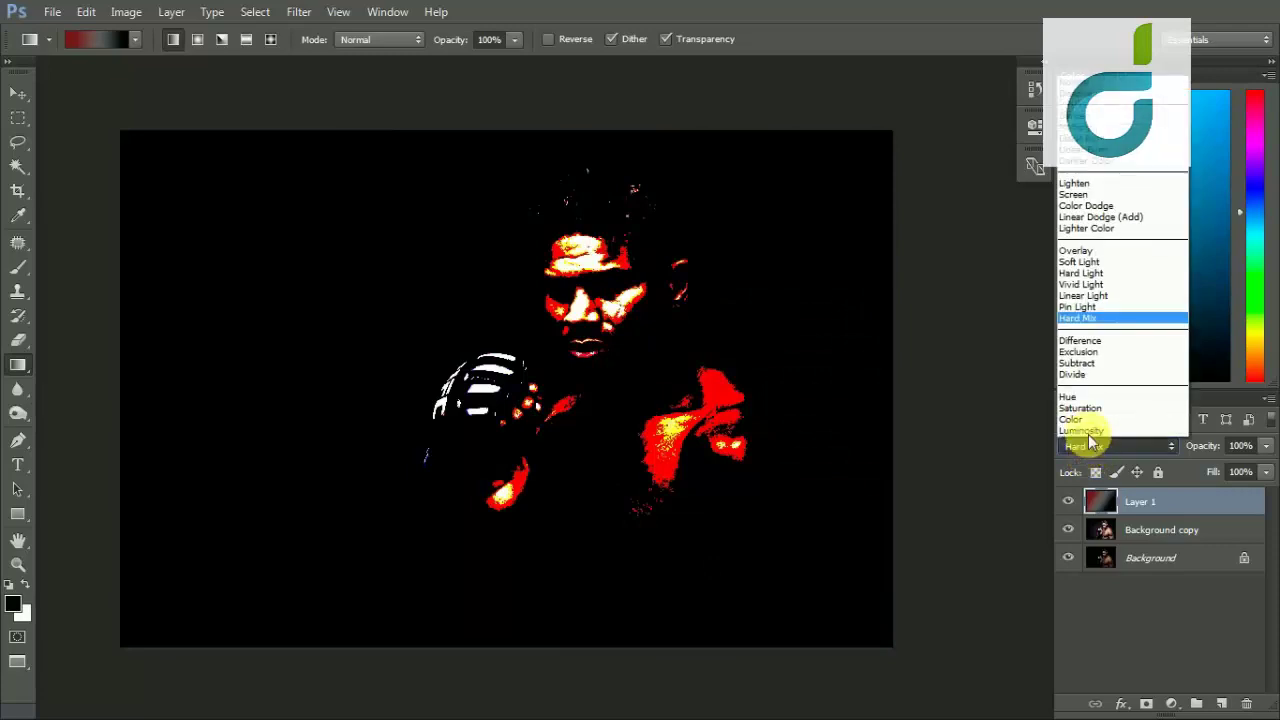
pyautogui.click(1072, 250)
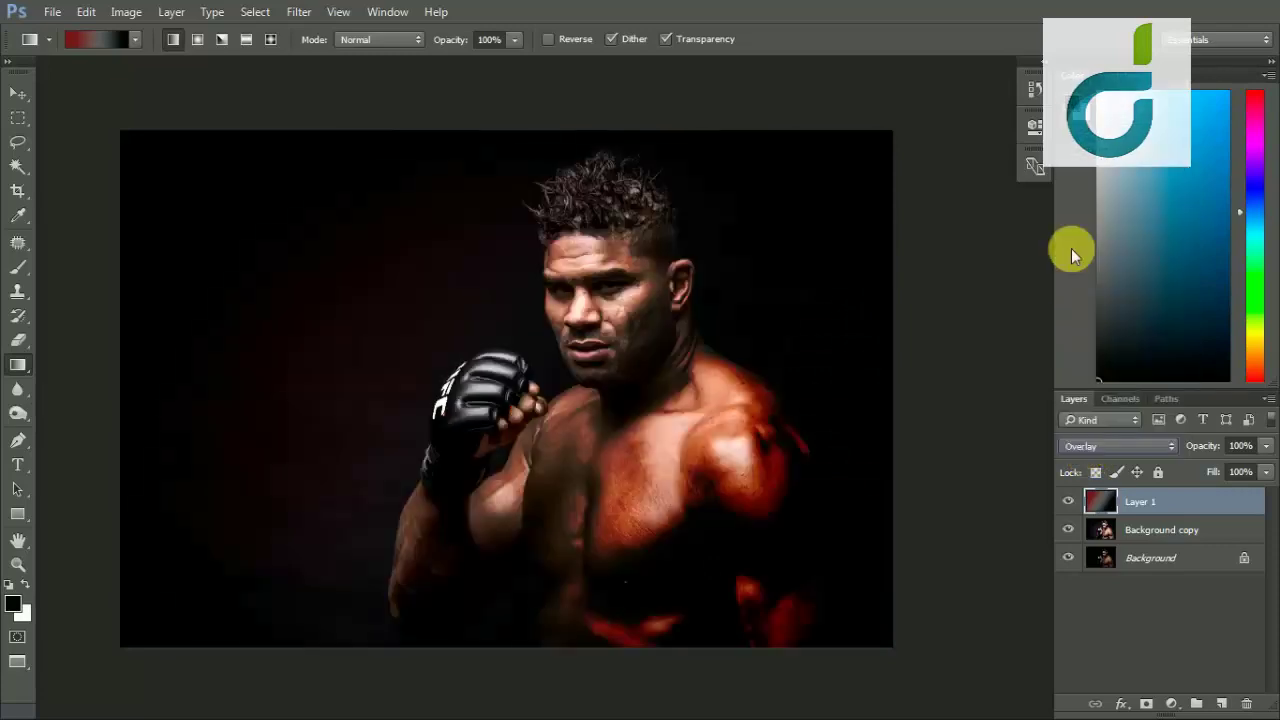
pyautogui.click(1106, 447)
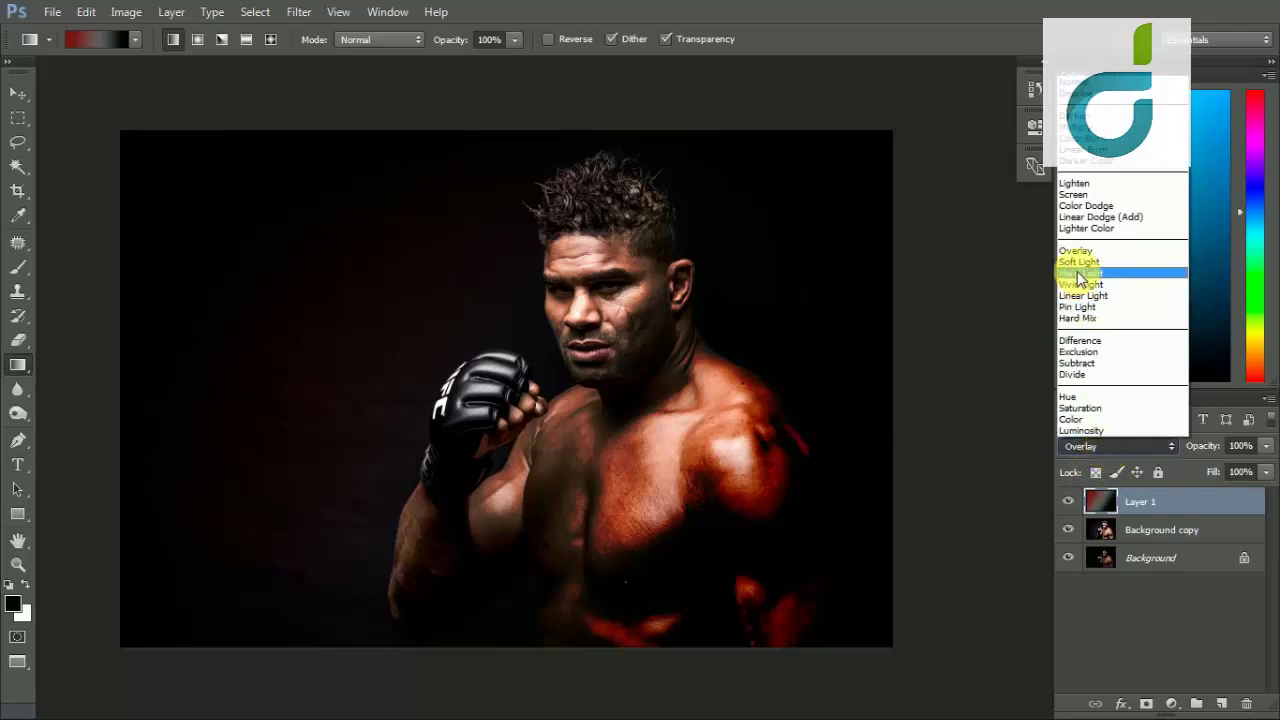
pyautogui.click(1079, 262)
# - Redraw Layer 1's red gradient repeatedly, finishing from beside the fist toward the shoulder
pyautogui.moveTo(325, 212); pyautogui.dragTo(812, 550)
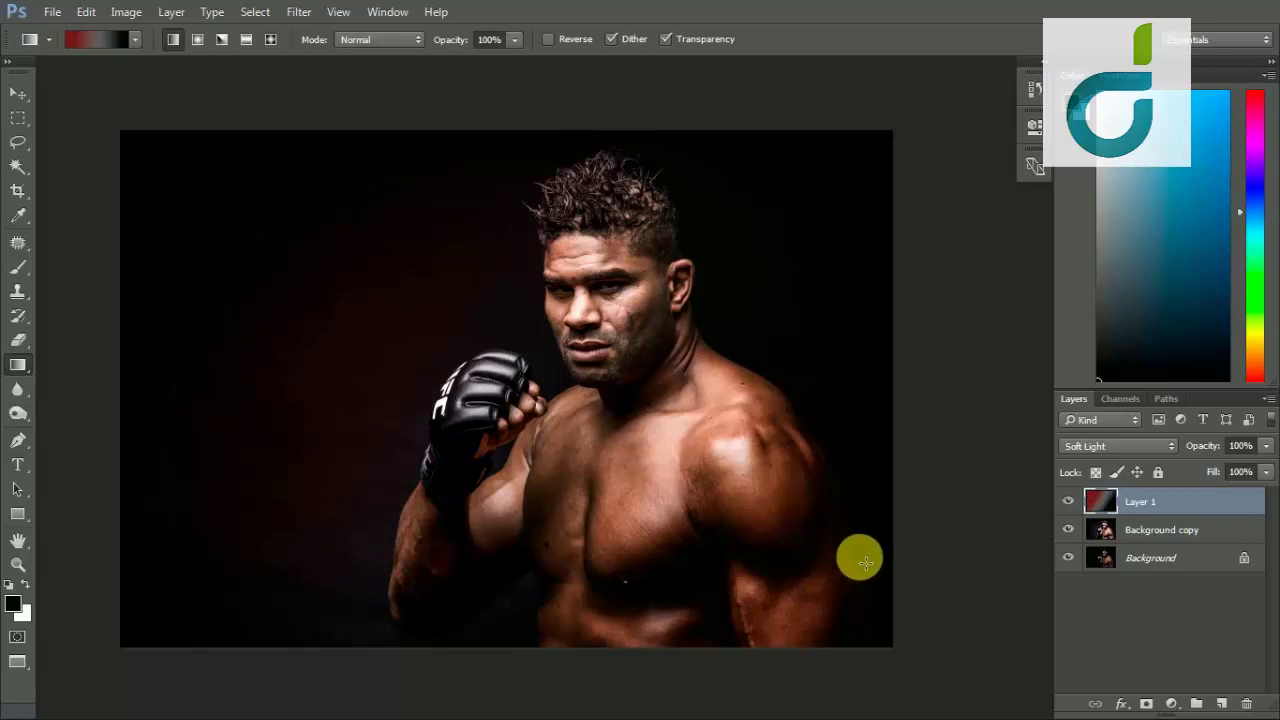
pyautogui.moveTo(404, 290); pyautogui.dragTo(697, 481)
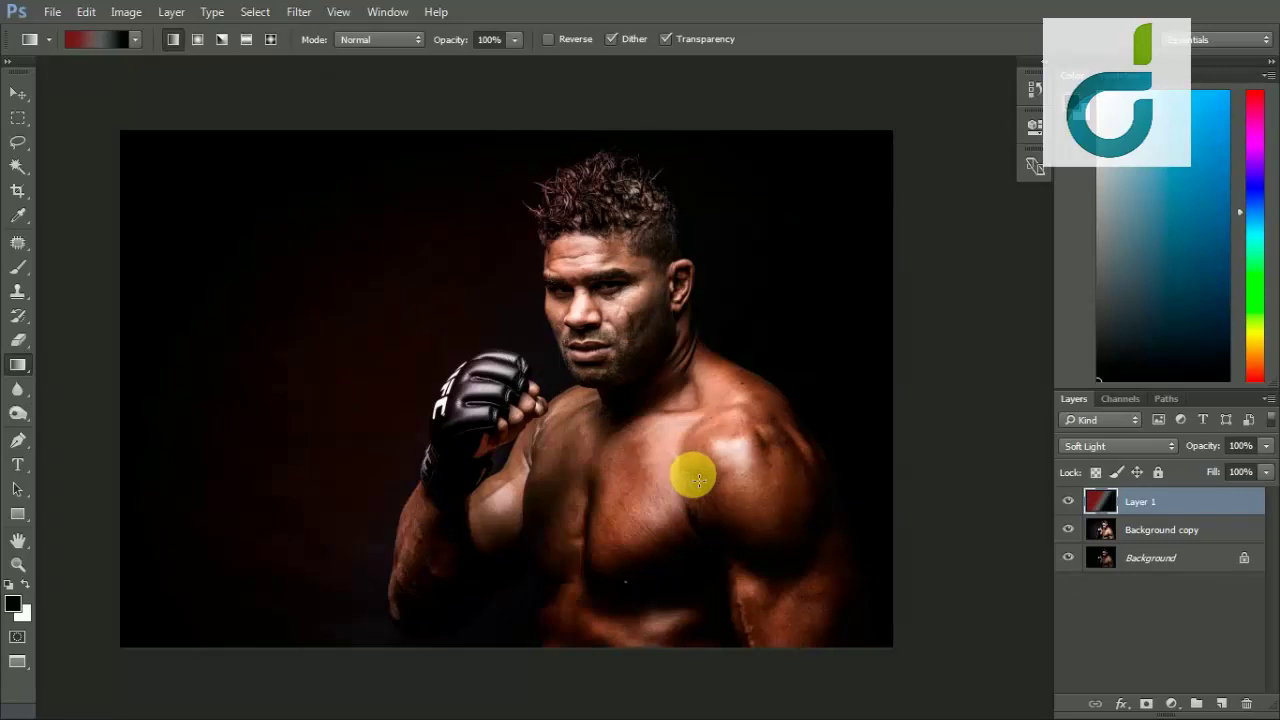
pyautogui.moveTo(324, 229); pyautogui.dragTo(741, 540)
pyautogui.moveTo(398, 270); pyautogui.dragTo(701, 515)
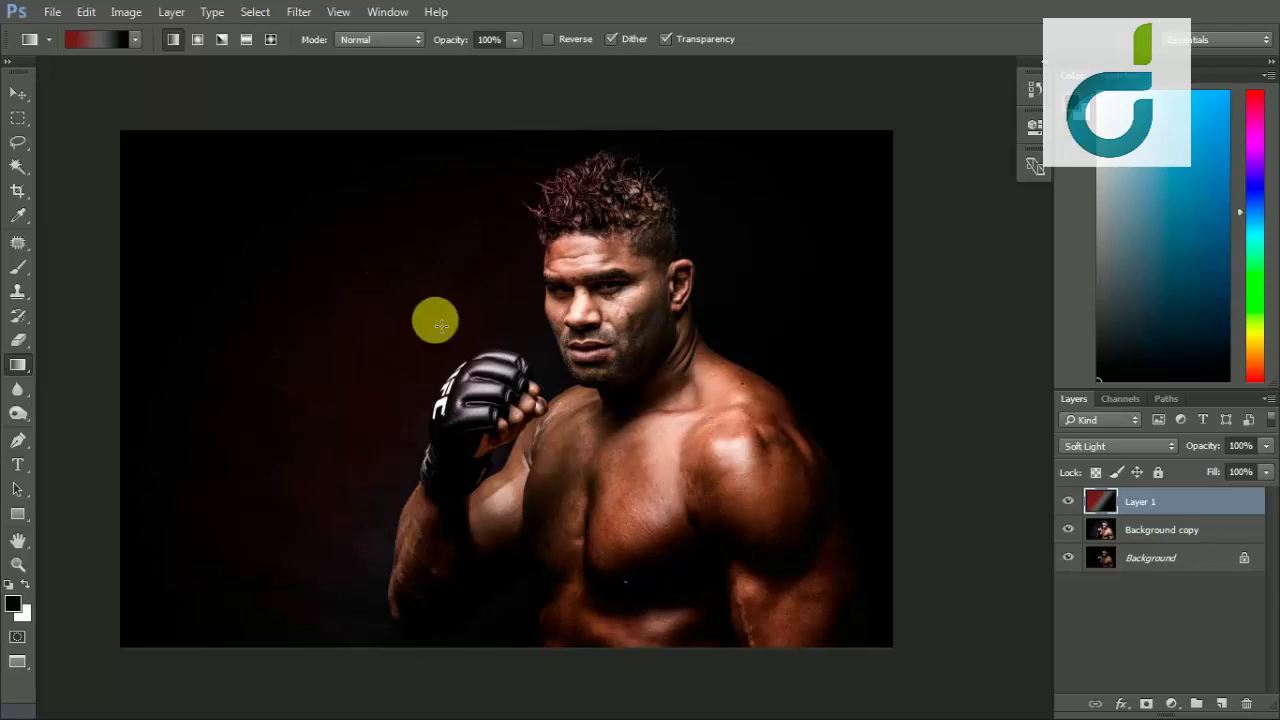
pyautogui.moveTo(380, 289); pyautogui.dragTo(762, 602)
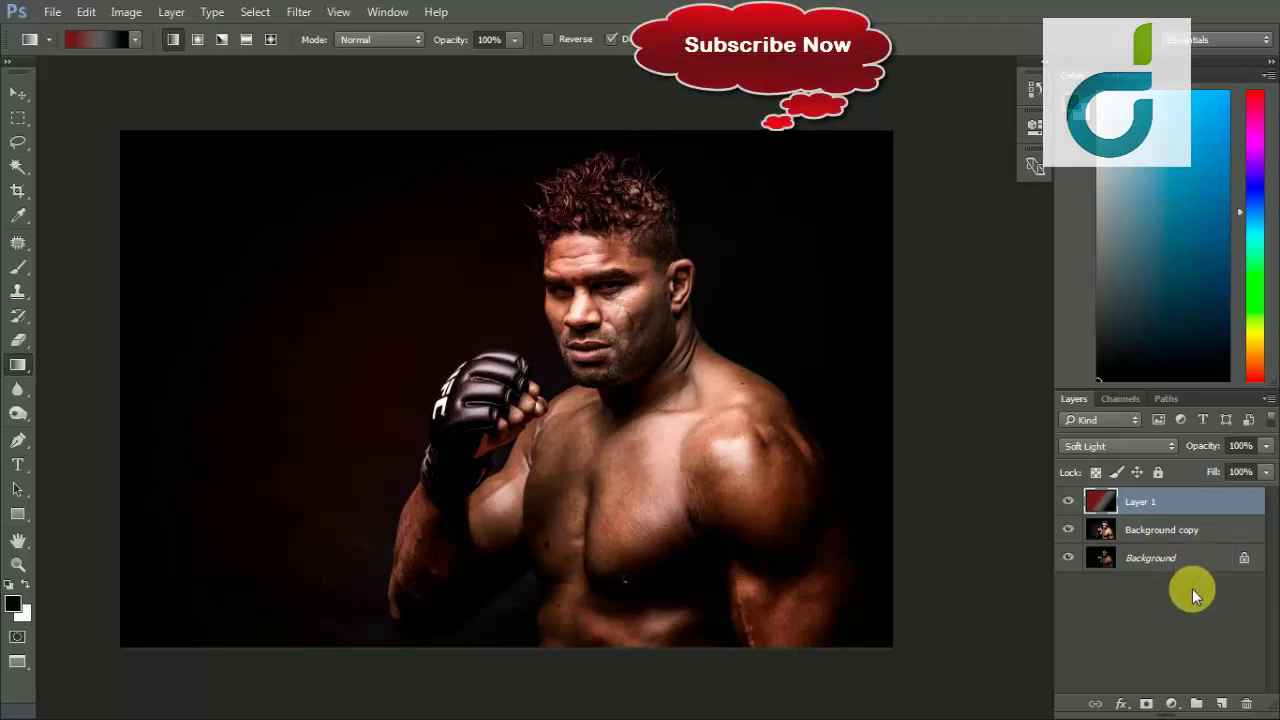
# - Add a mask to Layer 1 and paint it at 46% brush opacity over the arm and chest
pyautogui.click(1146, 704)
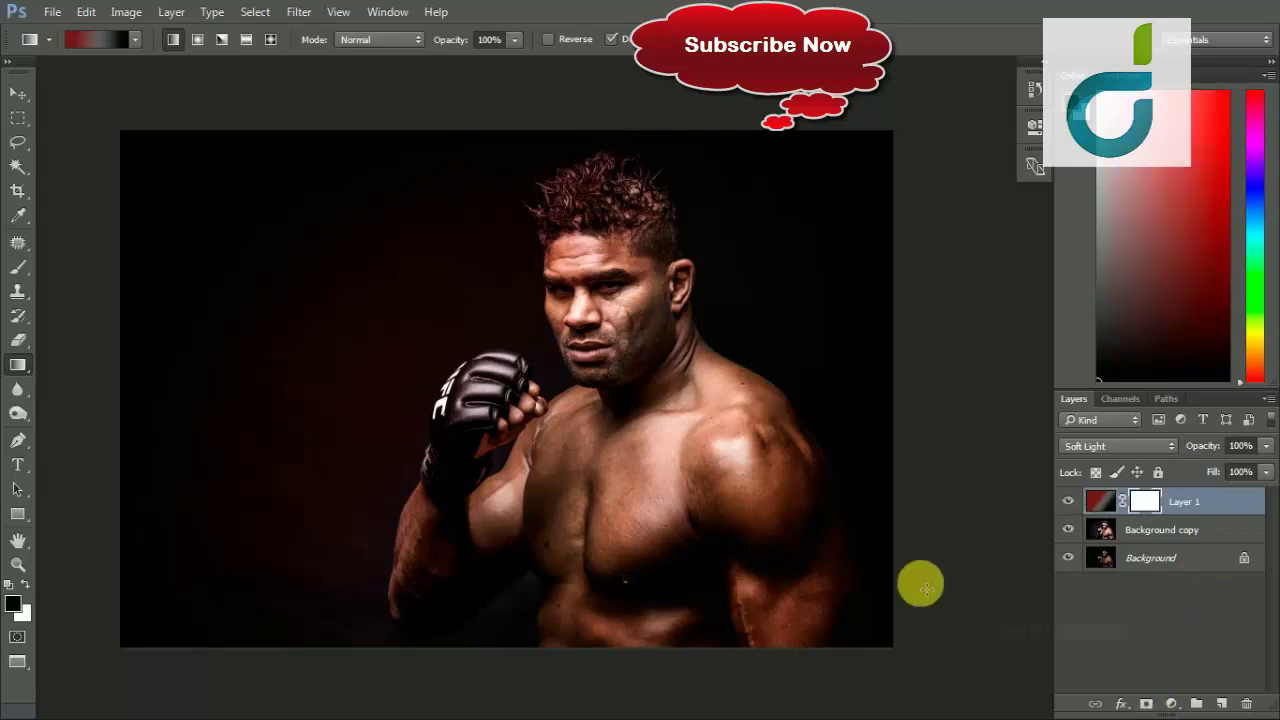
pyautogui.click(18, 267)
pyautogui.rightClick(18, 267)
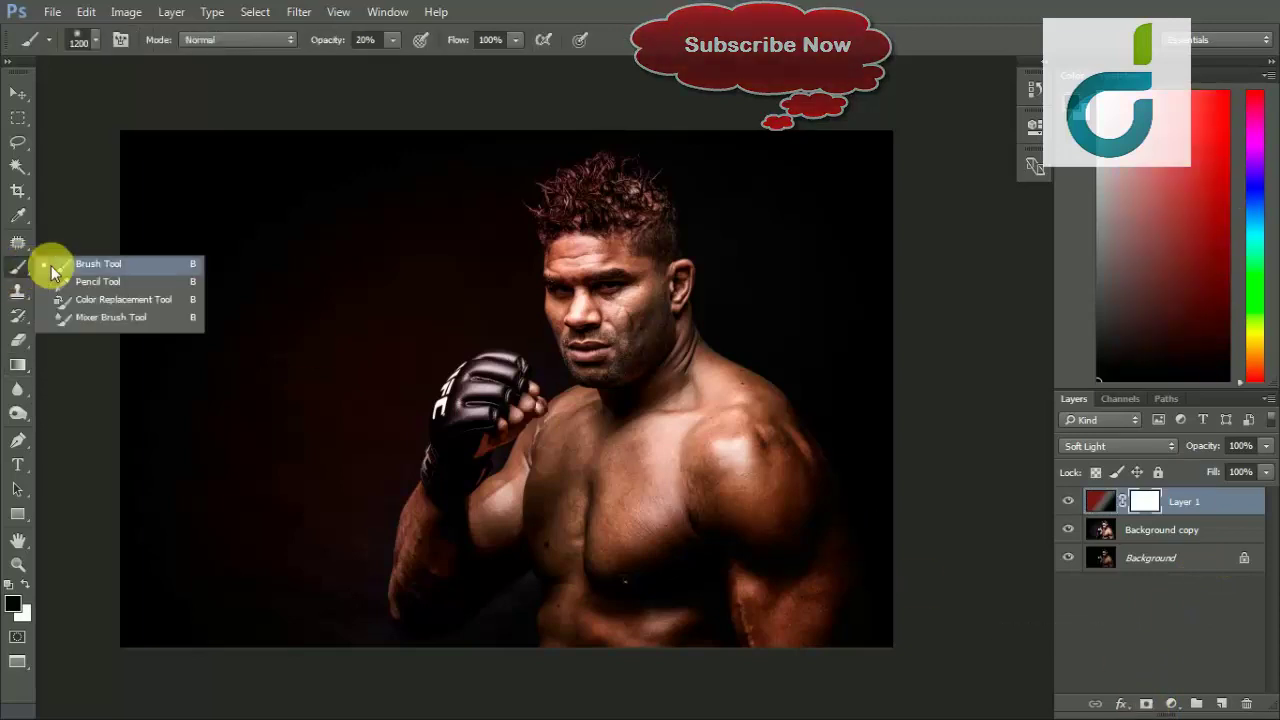
pyautogui.click(100, 261)
pyautogui.click(392, 40)
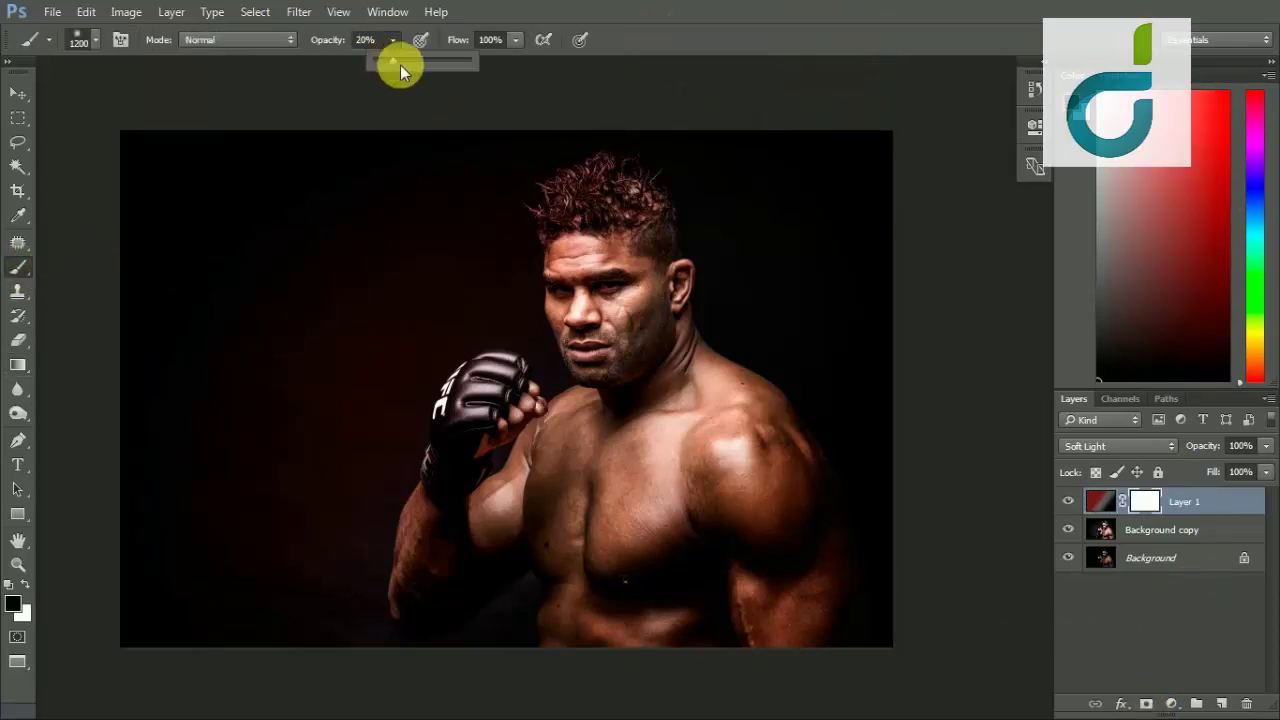
pyautogui.moveTo(411, 64); pyautogui.dragTo(422, 66)
pyautogui.moveTo(720, 615)
pyautogui.mouseDown()
pyautogui.moveTo(808, 677)
pyautogui.moveTo(771, 626)
pyautogui.moveTo(714, 686)
pyautogui.moveTo(650, 319)
pyautogui.moveTo(662, 304)
pyautogui.moveTo(694, 663)
pyautogui.moveTo(749, 700)
pyautogui.moveTo(766, 609)
pyautogui.moveTo(789, 719)
pyautogui.moveTo(643, 703)
pyautogui.moveTo(849, 686)
pyautogui.moveTo(776, 706)
pyautogui.mouseUp()
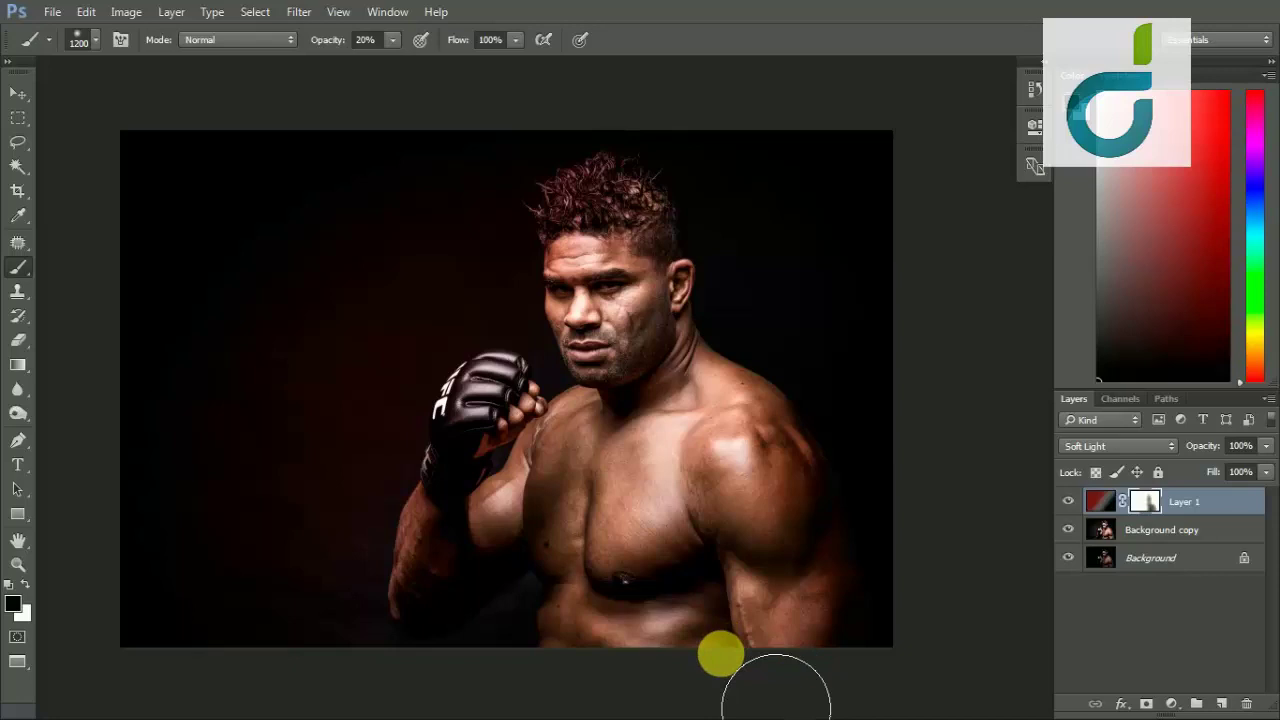
pyautogui.click(1174, 703)
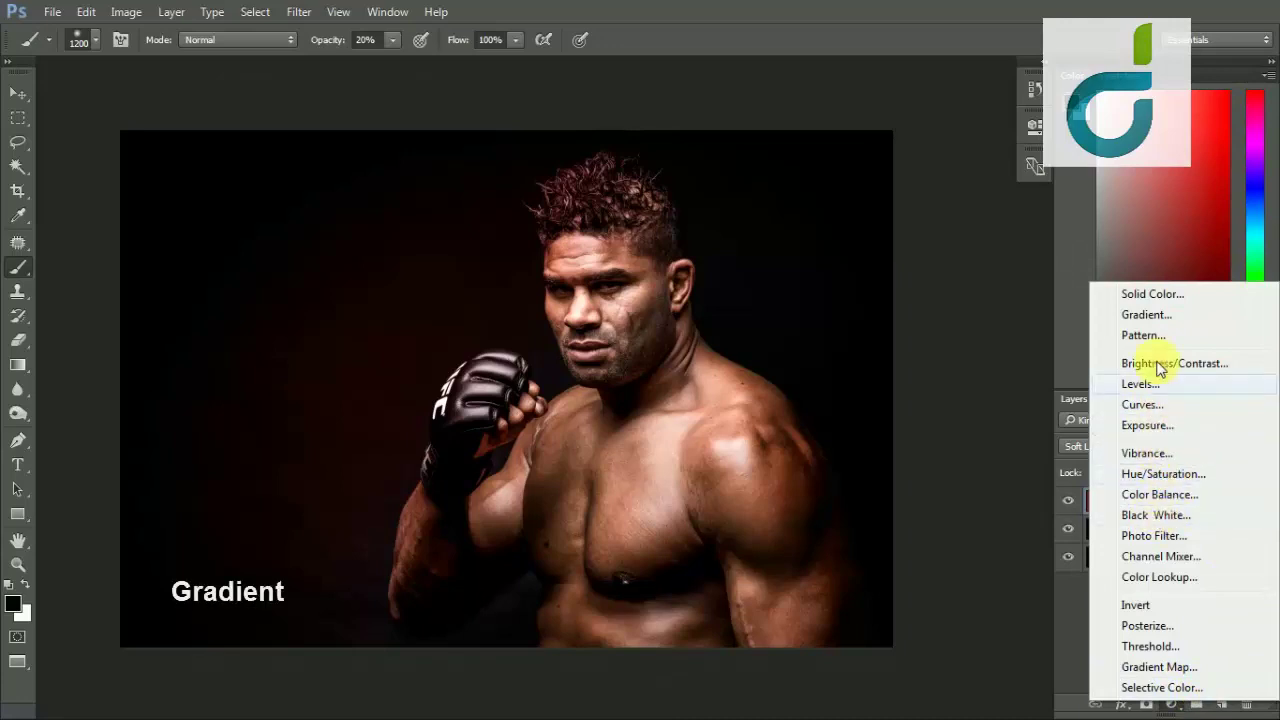
# - Add a Gradient Fill layer using the Copper preset in Radial style, enlarged over the image
pyautogui.click(1148, 316)
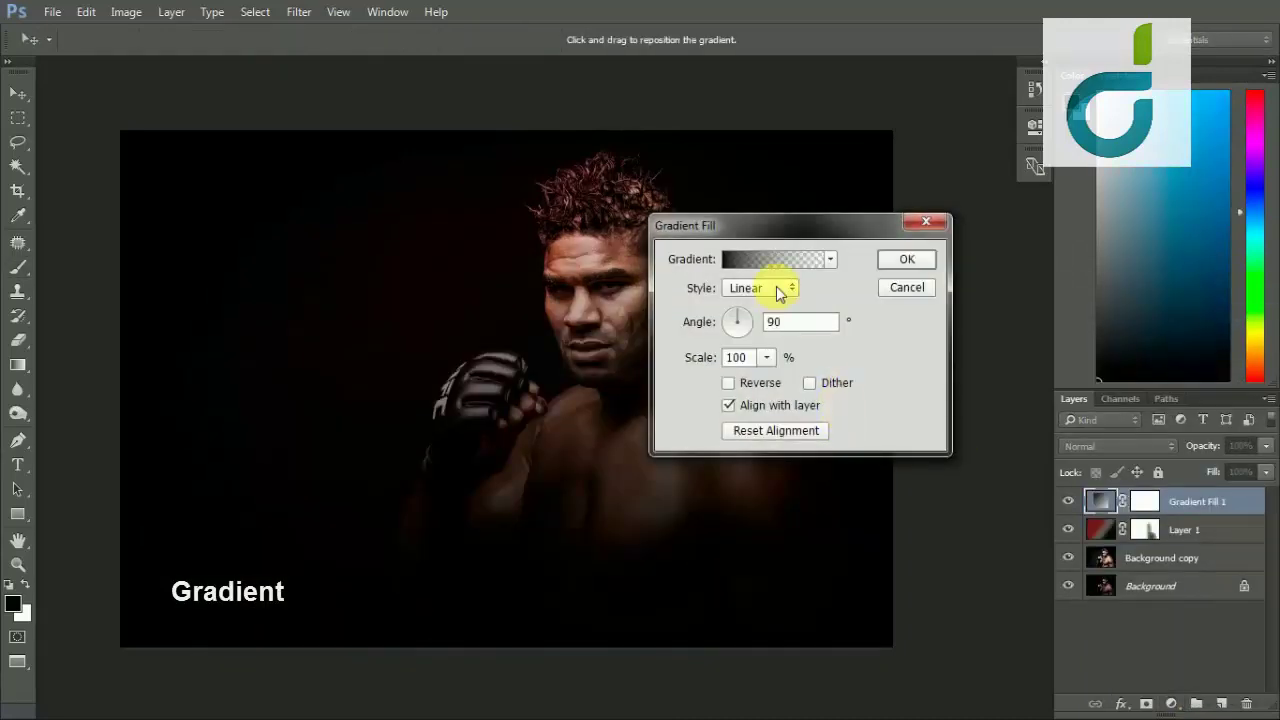
pyautogui.click(776, 260)
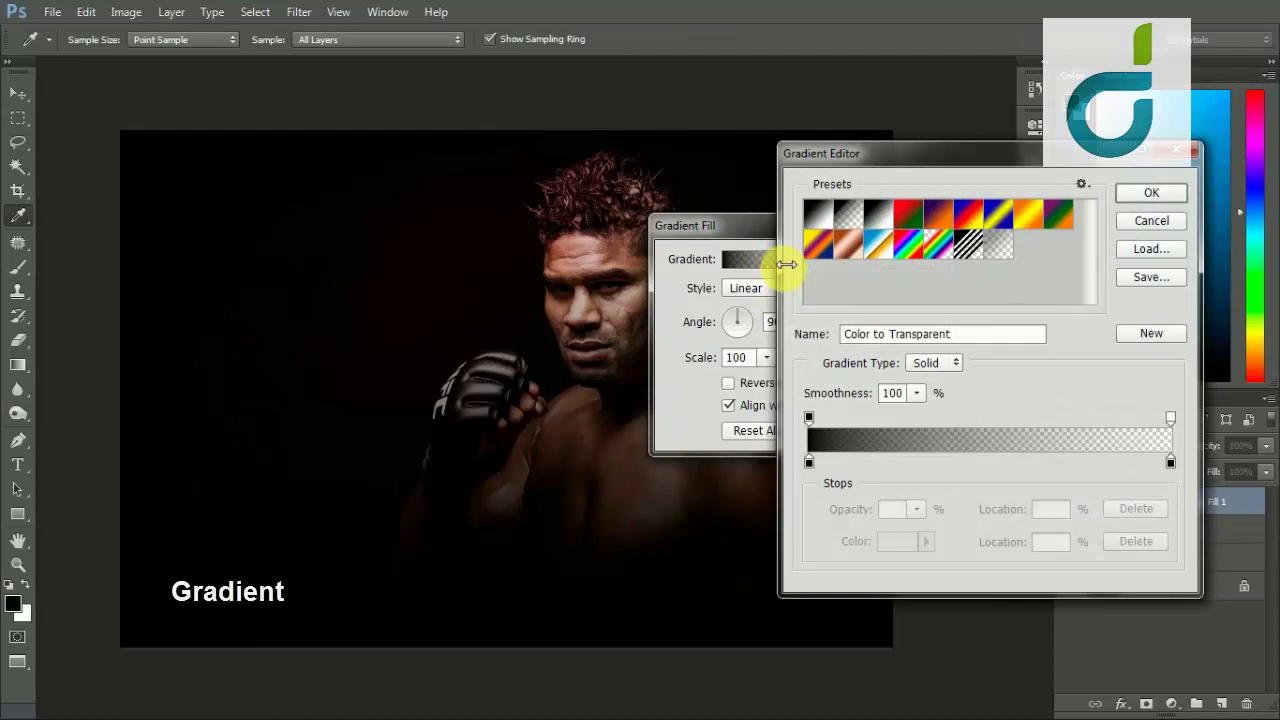
pyautogui.click(846, 244)
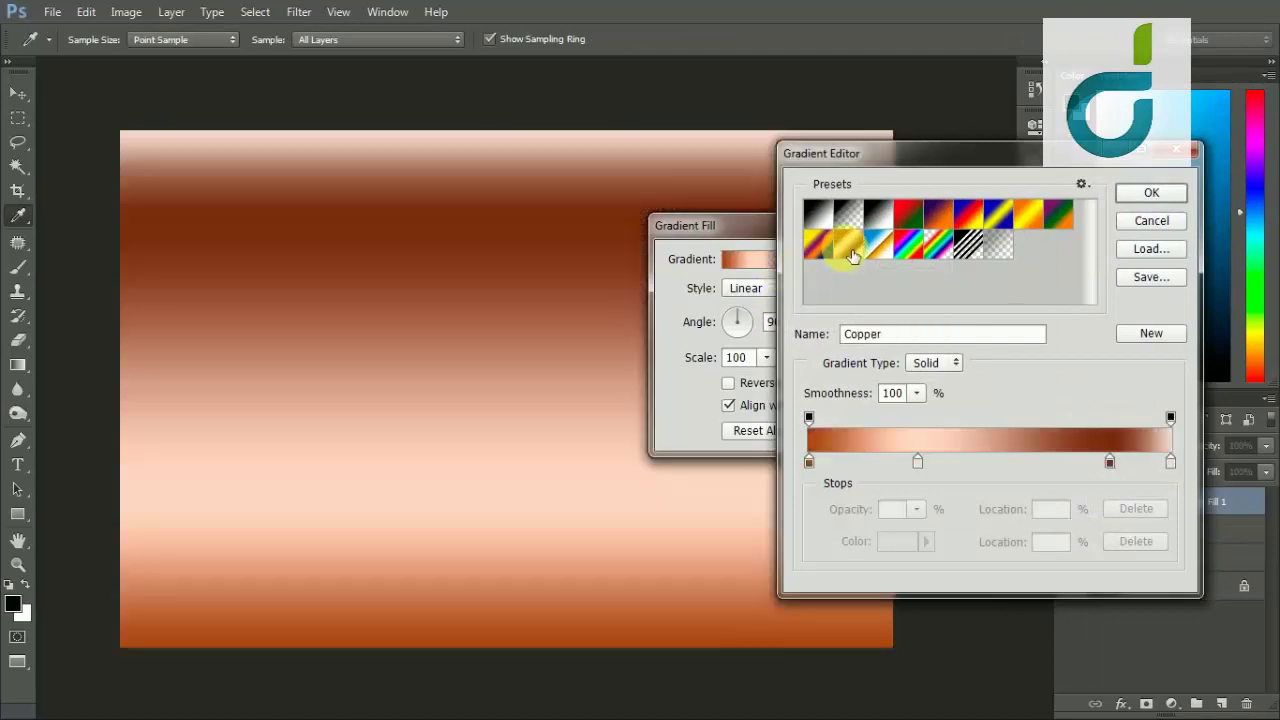
pyautogui.click(1120, 198)
pyautogui.click(750, 290)
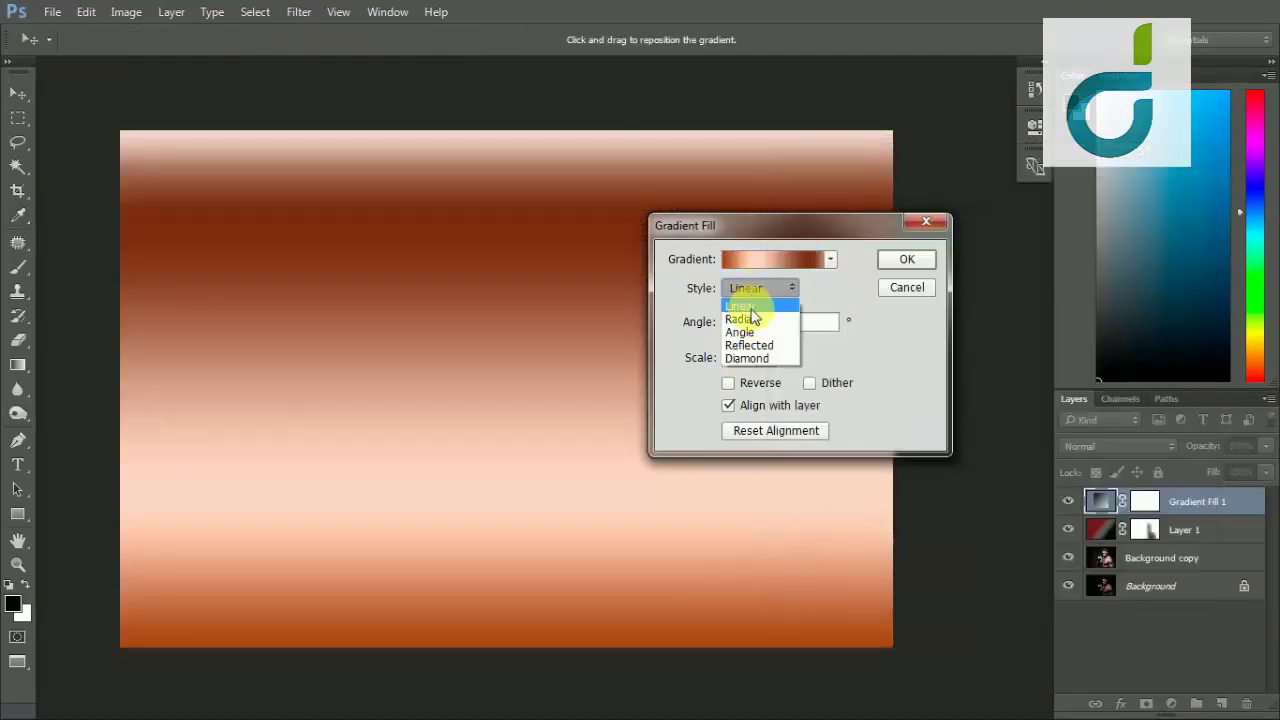
pyautogui.click(750, 318)
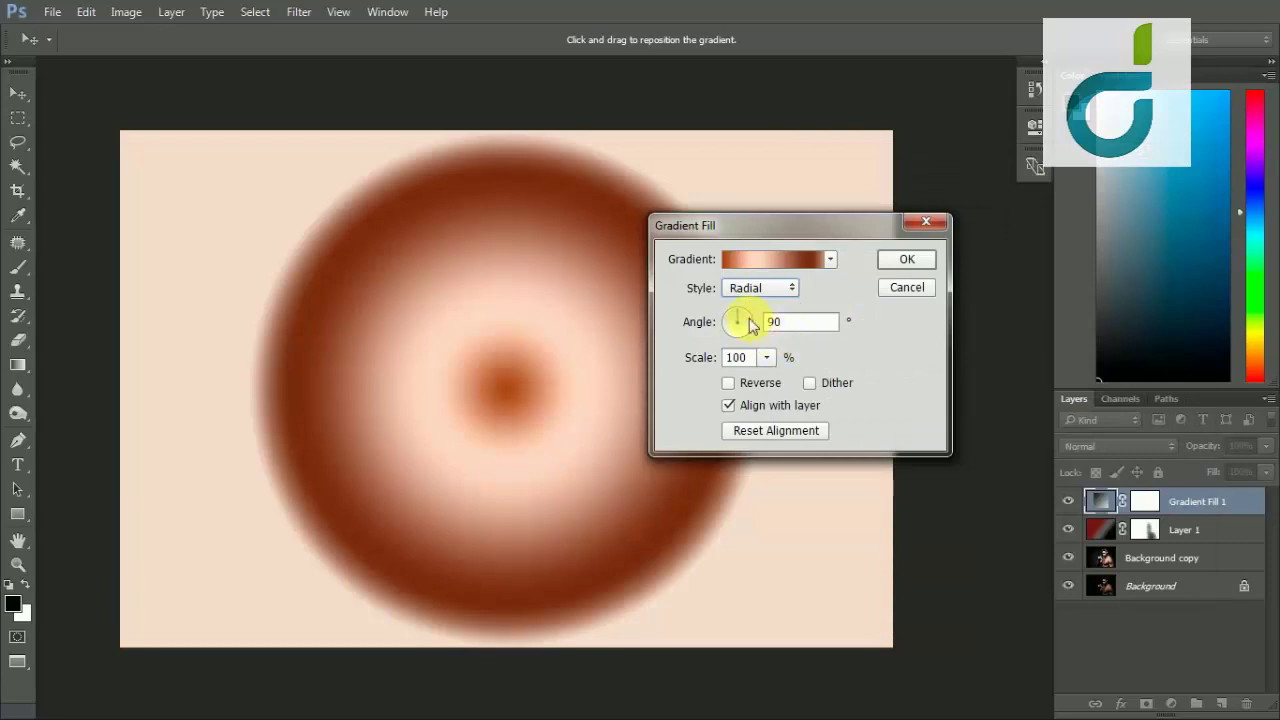
pyautogui.moveTo(746, 321); pyautogui.dragTo(744, 323)
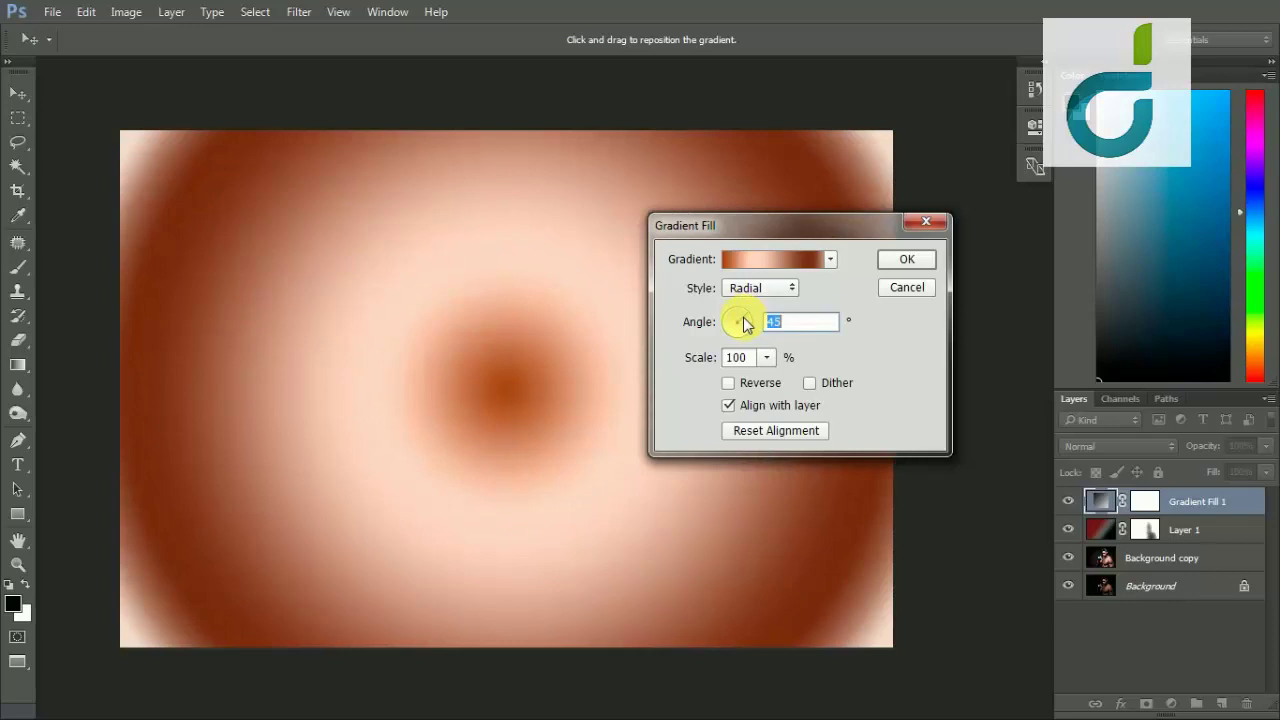
pyautogui.click(893, 262)
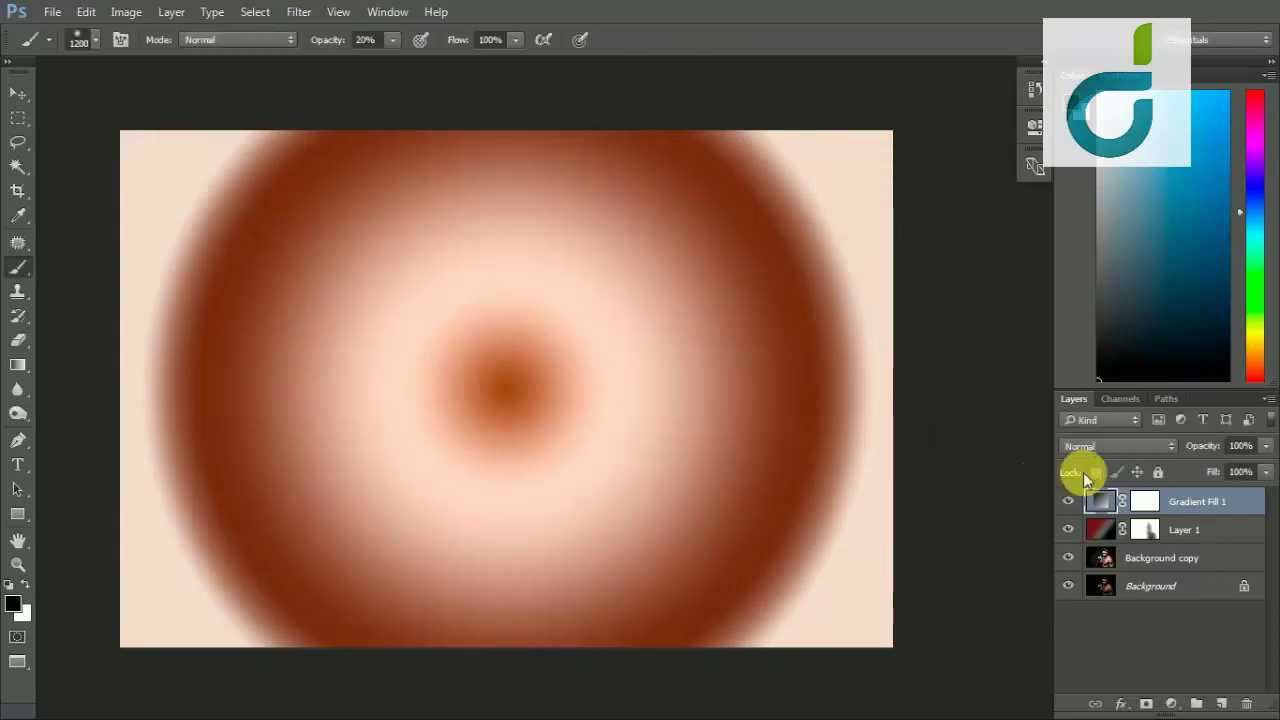
# - Try Overlay on Gradient Fill 1, then set its blend mode to Multiply
pyautogui.click(1100, 445)
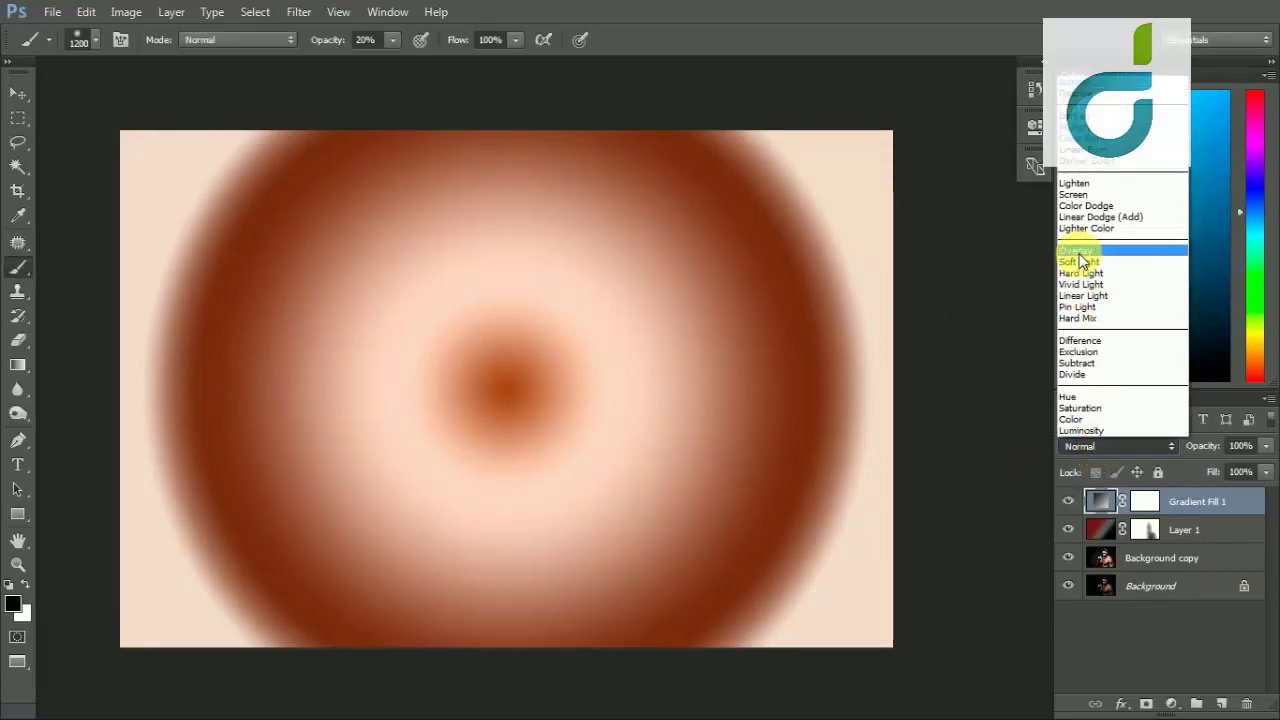
pyautogui.click(1079, 255)
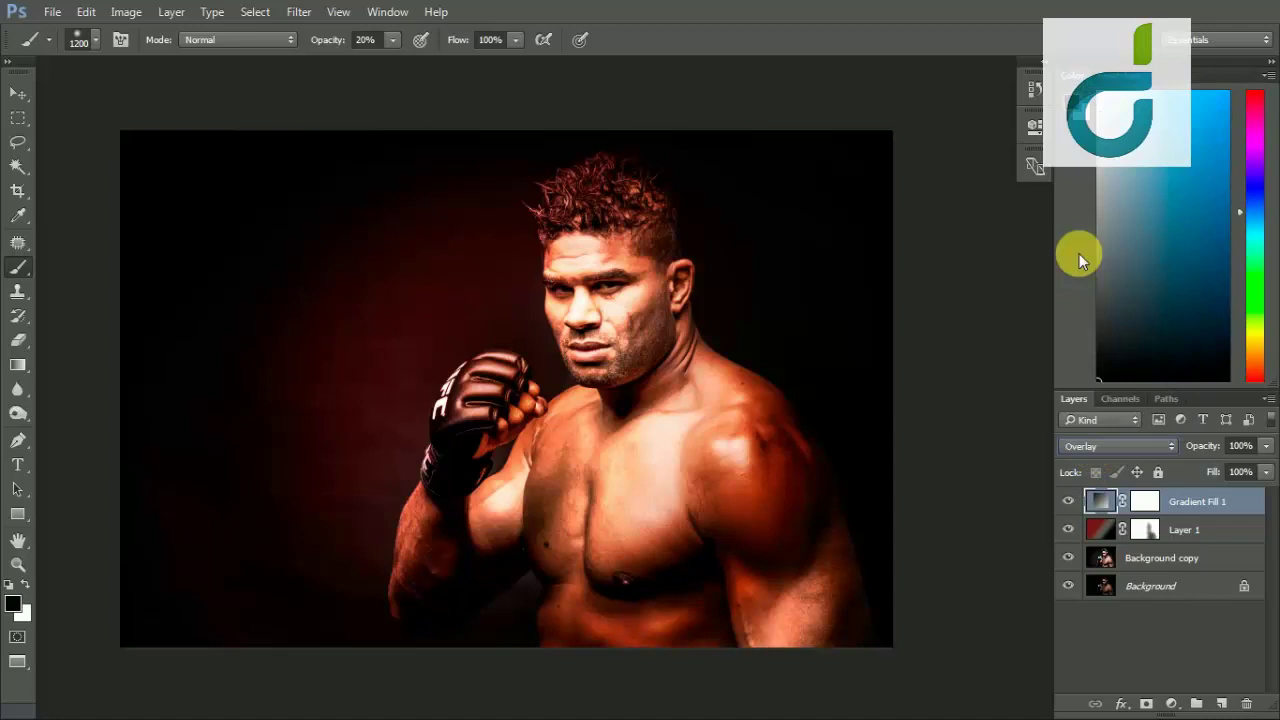
pyautogui.press('Up')
pyautogui.press('Up')
pyautogui.press('Up')
pyautogui.press('Up')
pyautogui.press('Up')
pyautogui.press('Up')
pyautogui.press('Up')
pyautogui.press('Up')
pyautogui.press('Up')
pyautogui.press('Up')
pyautogui.press('Up')
pyautogui.press('Up')
pyautogui.press('Down')
pyautogui.press('Down')
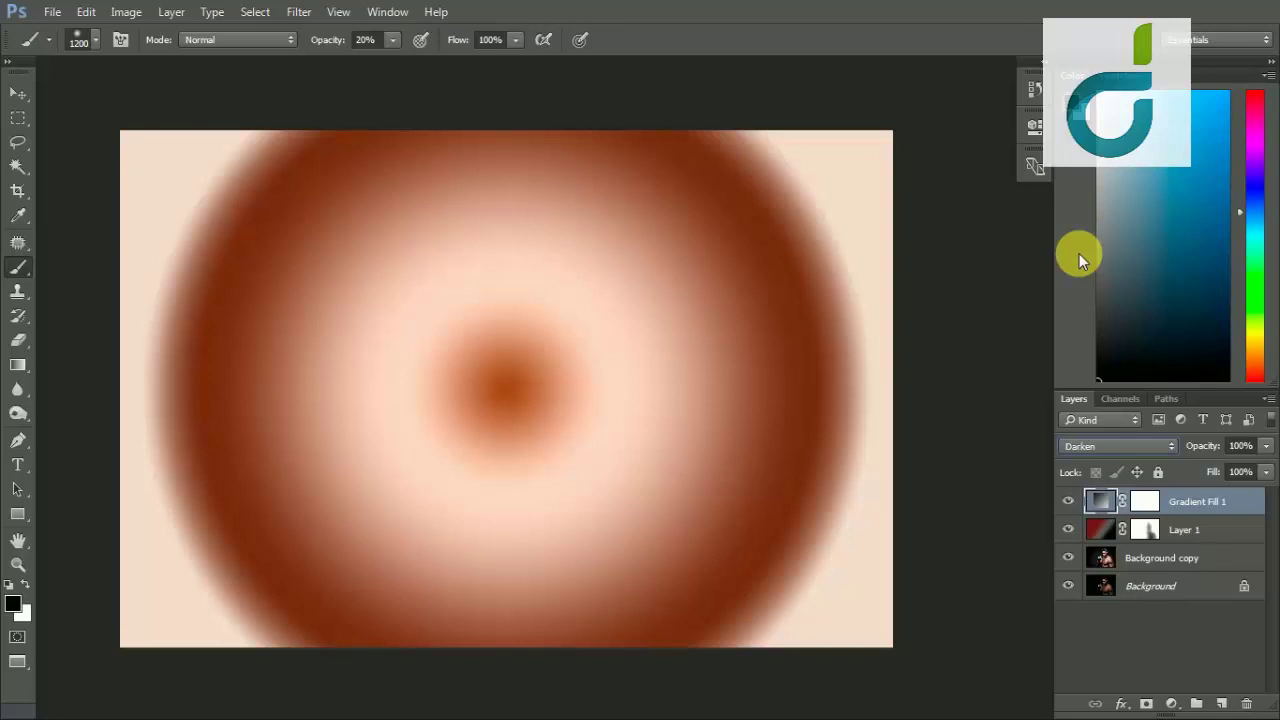
pyautogui.press('Down')
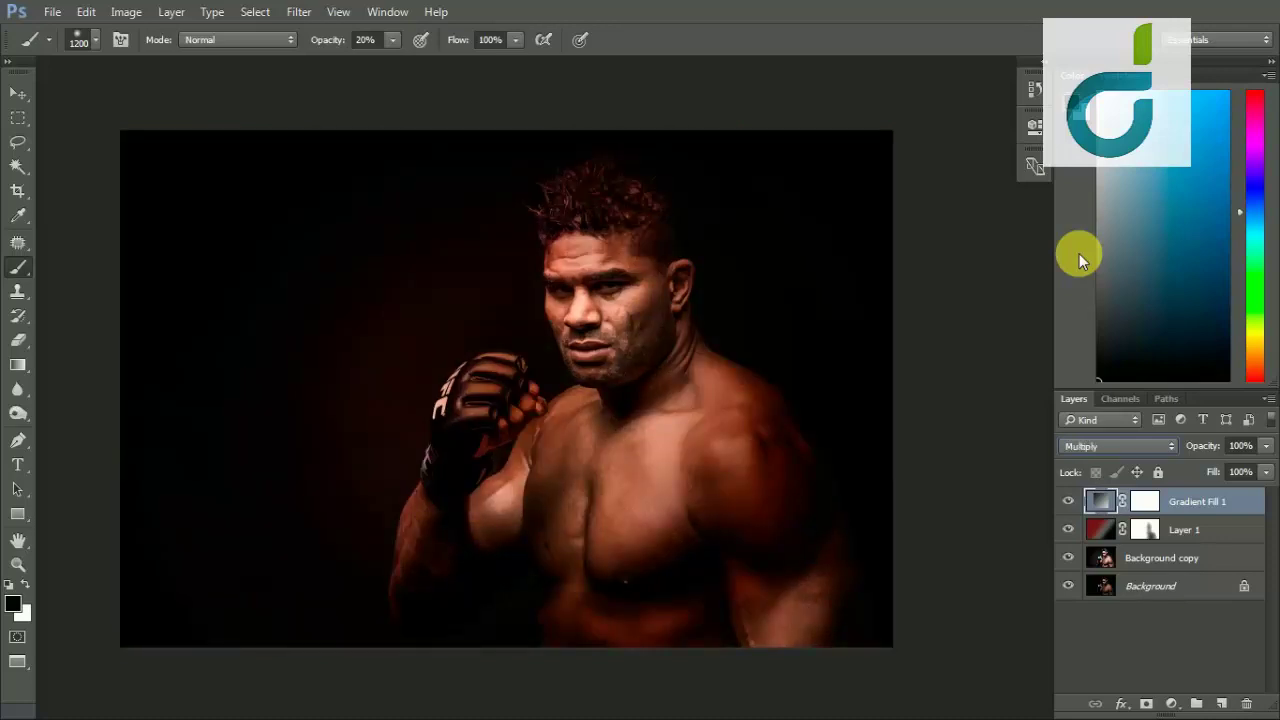
pyautogui.click(1148, 512)
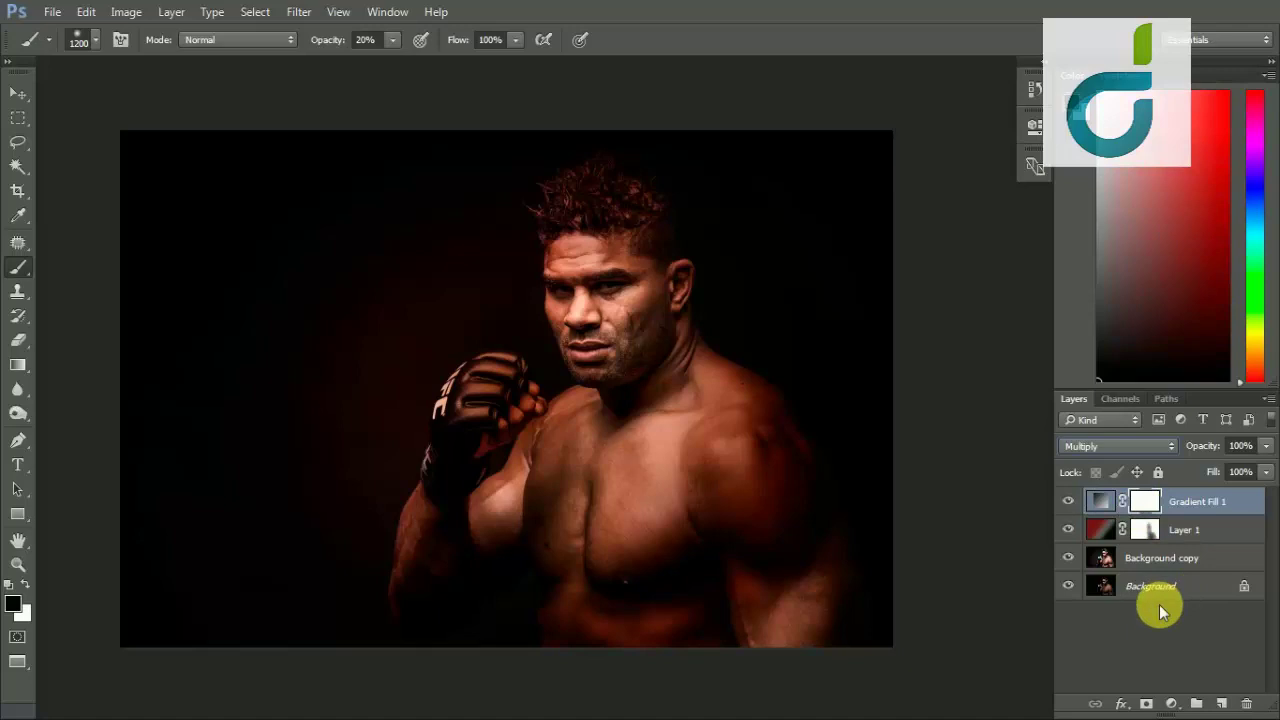
# - Paint Gradient Fill 1's mask at 50% brush opacity over the jaw, neck, chest and shoulder
pyautogui.rightClick(17, 267)
pyautogui.click(60, 264)
pyautogui.click(392, 40)
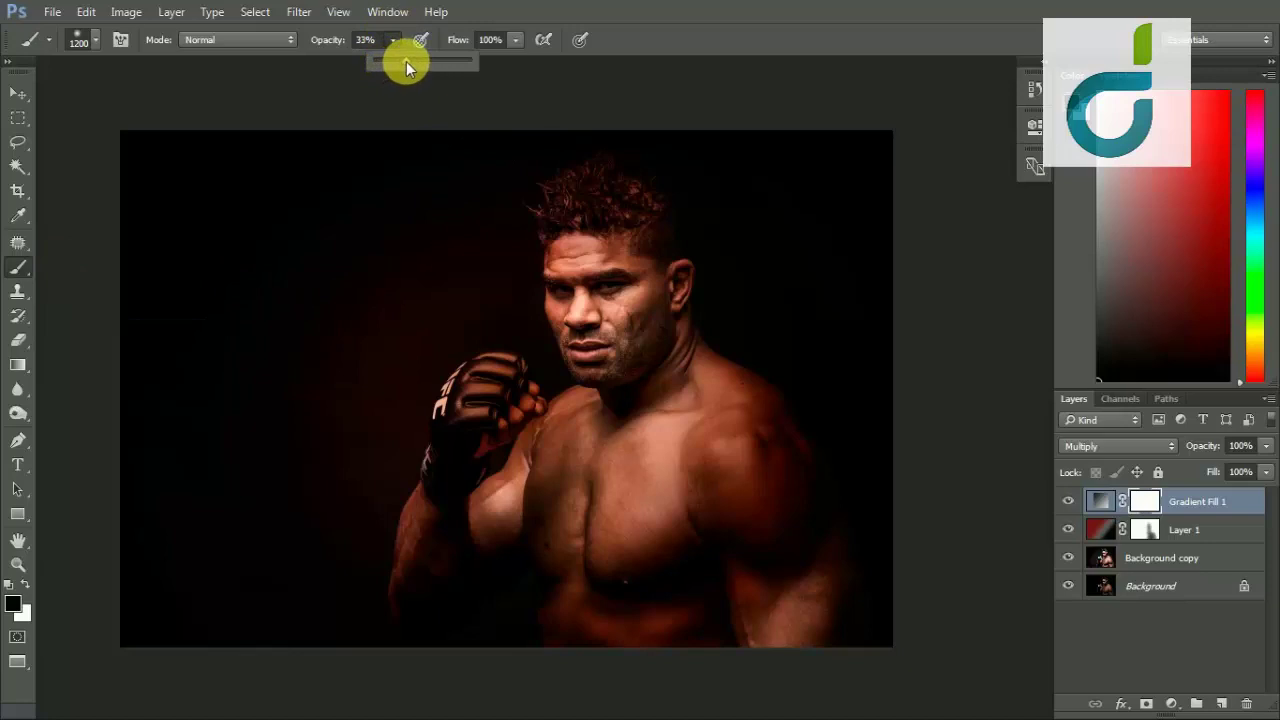
pyautogui.moveTo(410, 58); pyautogui.dragTo(423, 59)
pyautogui.moveTo(615, 415)
pyautogui.mouseDown()
pyautogui.moveTo(629, 494)
pyautogui.moveTo(586, 271)
pyautogui.moveTo(600, 314)
pyautogui.moveTo(594, 232)
pyautogui.moveTo(634, 423)
pyautogui.moveTo(677, 457)
pyautogui.moveTo(622, 608)
pyautogui.mouseUp()
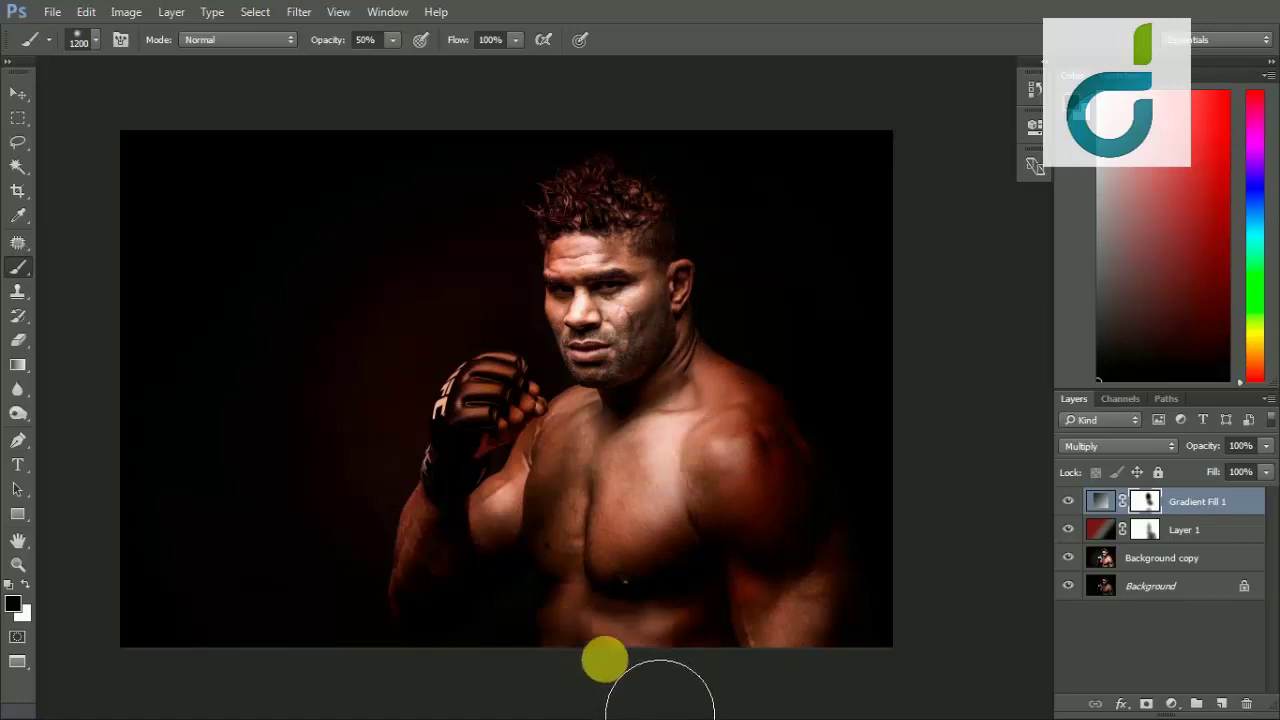
pyautogui.moveTo(601, 377)
pyautogui.mouseDown()
pyautogui.moveTo(686, 634)
pyautogui.moveTo(697, 529)
pyautogui.moveTo(749, 531)
pyautogui.moveTo(790, 497)
pyautogui.moveTo(803, 591)
pyautogui.moveTo(751, 571)
pyautogui.moveTo(754, 719)
pyautogui.moveTo(794, 563)
pyautogui.moveTo(720, 480)
pyautogui.moveTo(657, 623)
pyautogui.moveTo(591, 527)
pyautogui.moveTo(529, 603)
pyautogui.moveTo(525, 430)
pyautogui.moveTo(643, 534)
pyautogui.moveTo(606, 497)
pyautogui.moveTo(704, 644)
pyautogui.moveTo(695, 473)
pyautogui.moveTo(846, 719)
pyautogui.moveTo(810, 640)
pyautogui.moveTo(827, 659)
pyautogui.moveTo(822, 616)
pyautogui.moveTo(750, 519)
pyautogui.moveTo(683, 698)
pyautogui.moveTo(484, 719)
pyautogui.moveTo(429, 709)
pyautogui.moveTo(495, 605)
pyautogui.moveTo(549, 474)
pyautogui.moveTo(766, 629)
pyautogui.moveTo(818, 613)
pyautogui.moveTo(809, 571)
pyautogui.moveTo(829, 677)
pyautogui.moveTo(752, 477)
pyautogui.moveTo(809, 671)
pyautogui.moveTo(849, 706)
pyautogui.moveTo(738, 456)
pyautogui.moveTo(823, 633)
pyautogui.moveTo(809, 626)
pyautogui.mouseUp()
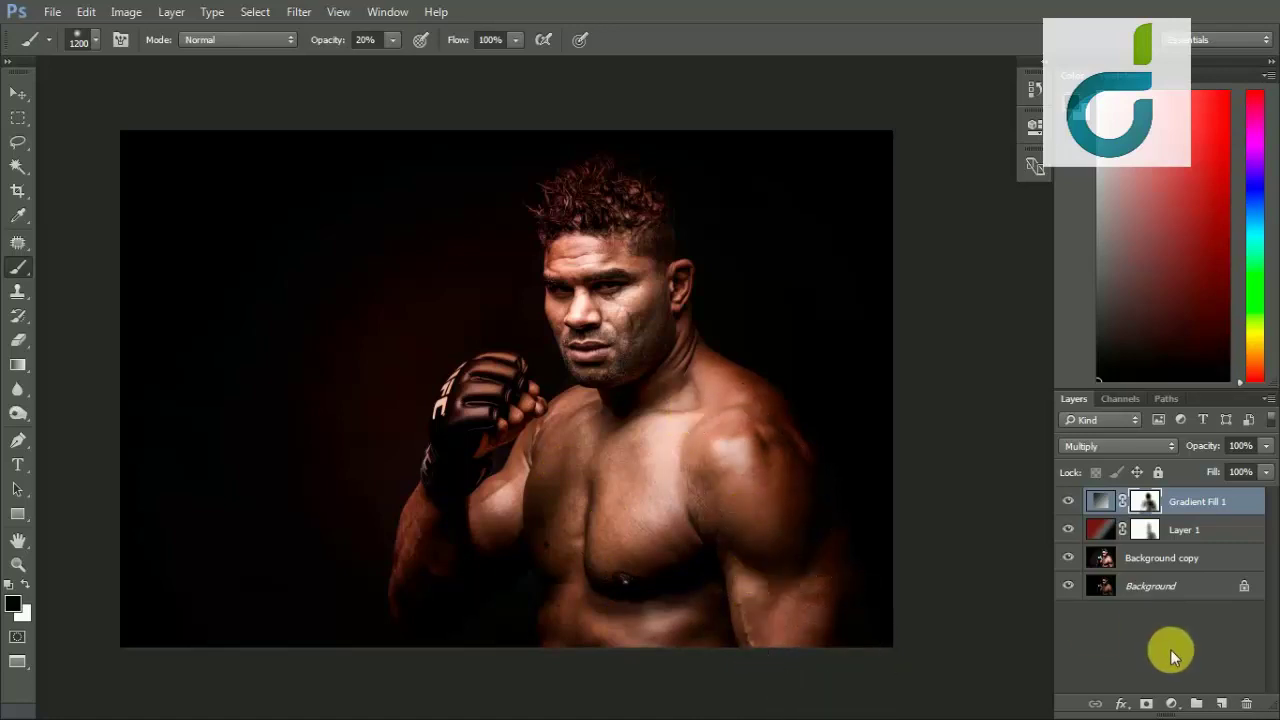
pyautogui.click(1172, 704)
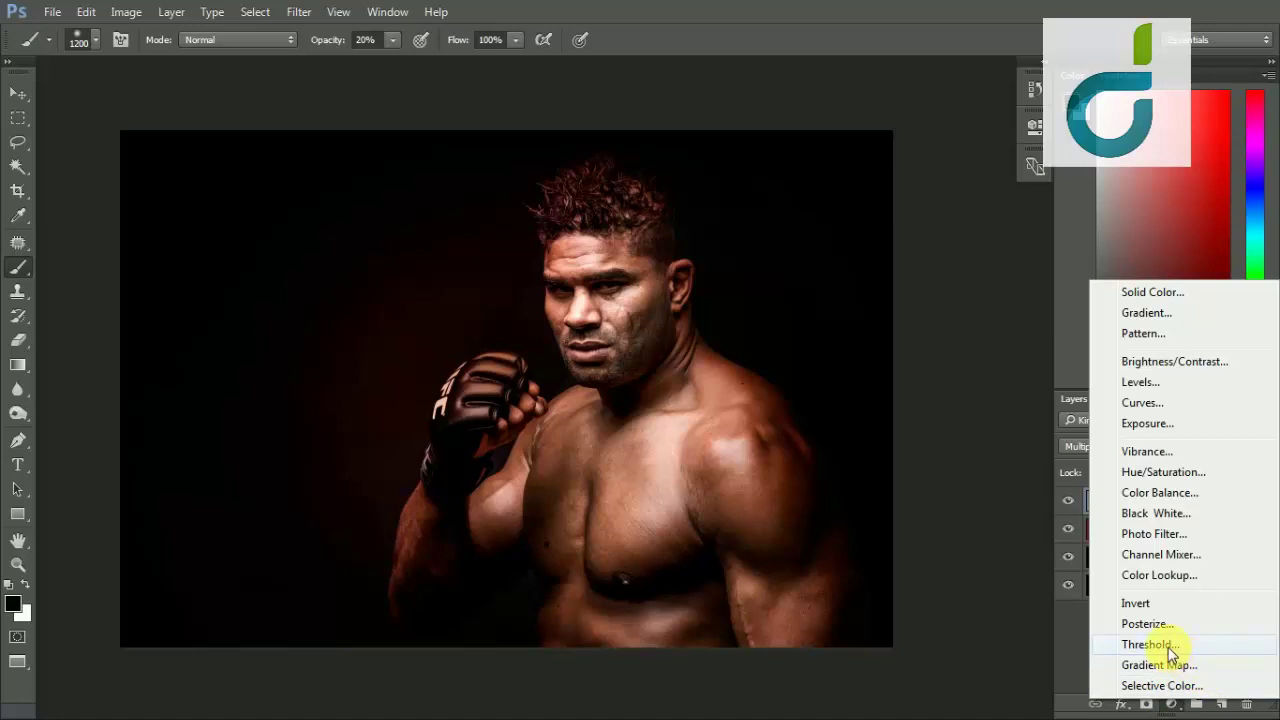
# - Add a Color Lookup layer using the Fuji ETERNA 250D Fuji 3510 3DLUT file
pyautogui.click(1160, 575)
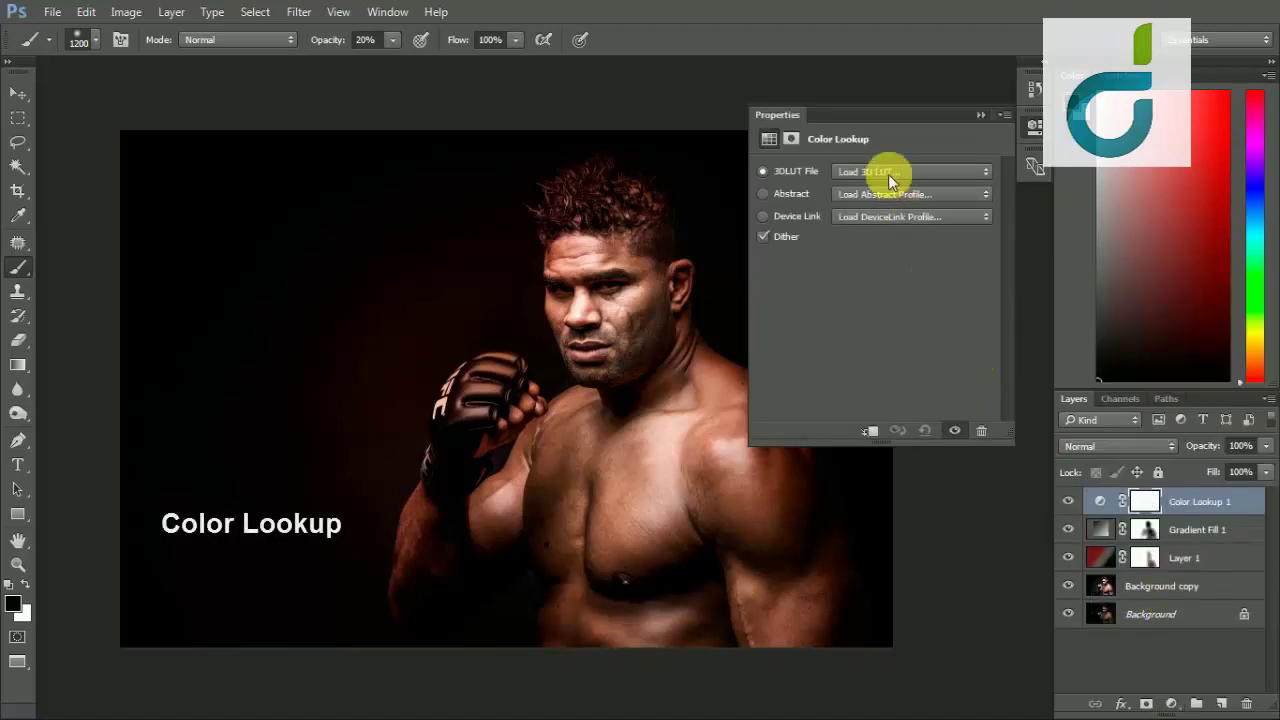
pyautogui.click(888, 176)
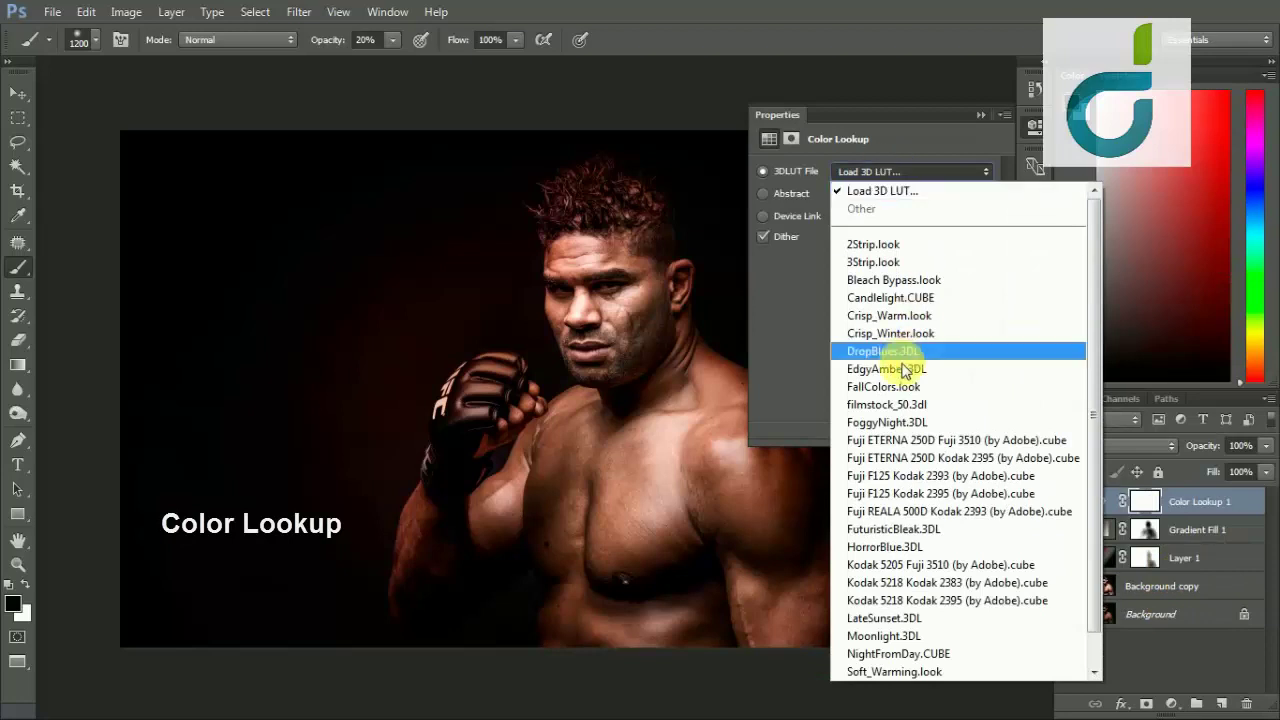
pyautogui.click(885, 440)
pyautogui.click(899, 432)
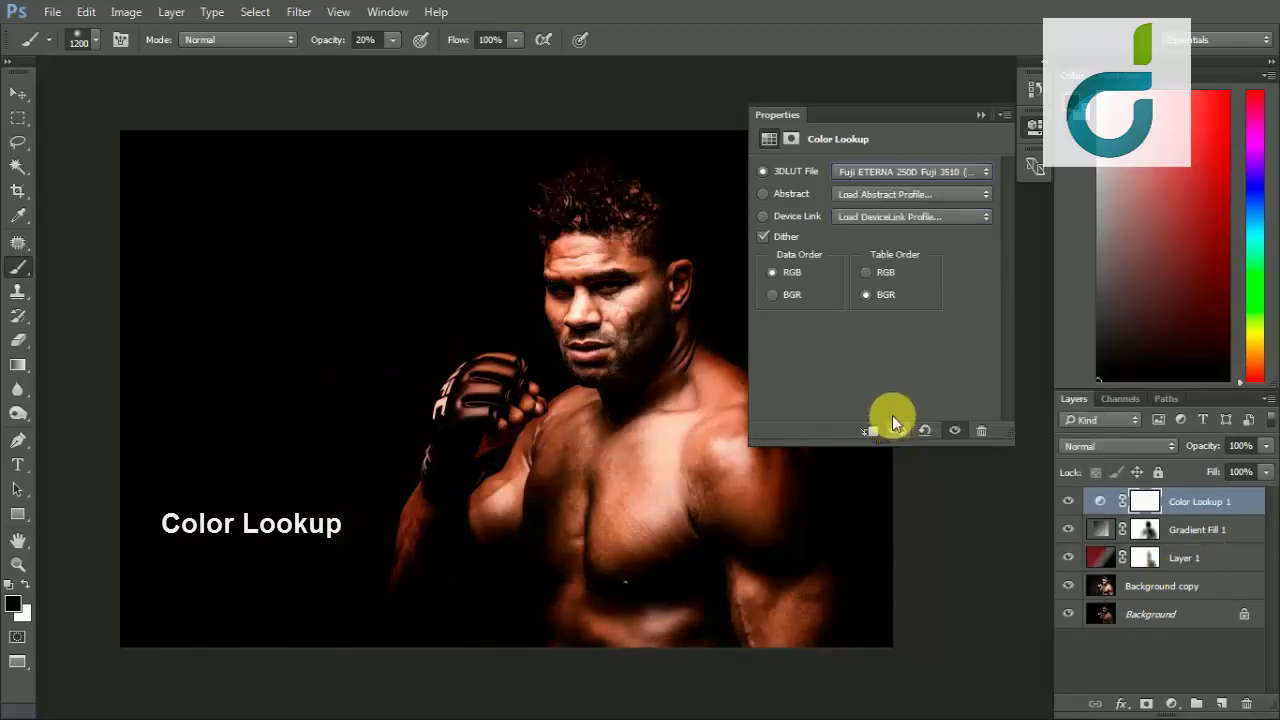
pyautogui.press('Down')
pyautogui.press('Up')
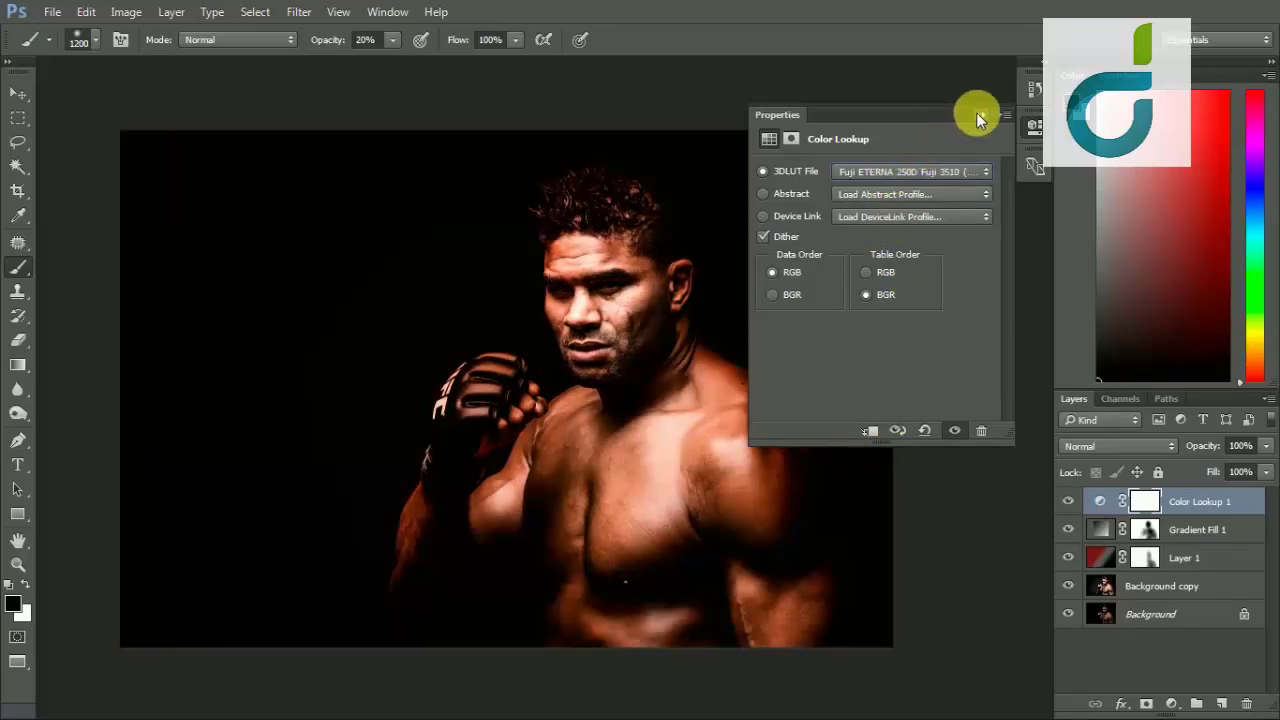
pyautogui.click(976, 112)
# - Try Exclusion and Pin Light blend modes on Color Lookup 1, toggling its visibility to compare
pyautogui.click(1094, 443)
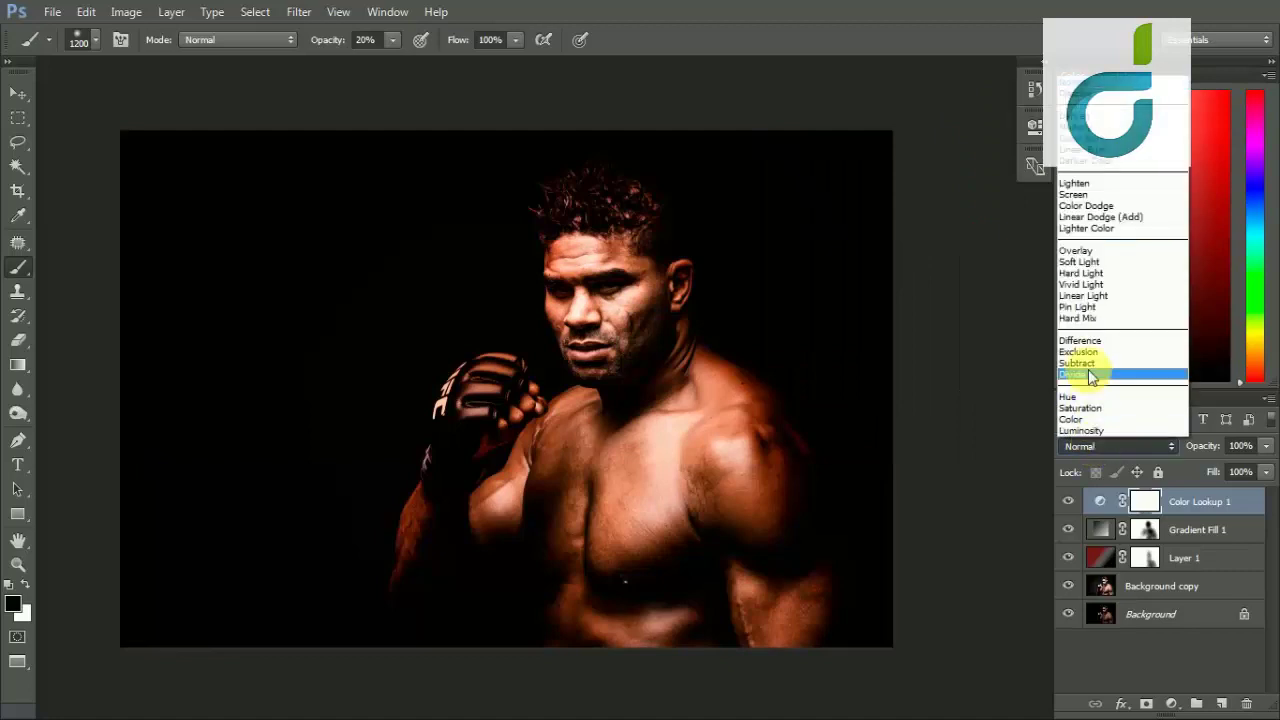
pyautogui.click(1088, 372)
pyautogui.press('Up')
pyautogui.press('Up')
pyautogui.press('Up')
pyautogui.press('Up')
pyautogui.press('Up')
pyautogui.press('Up')
pyautogui.press('Down')
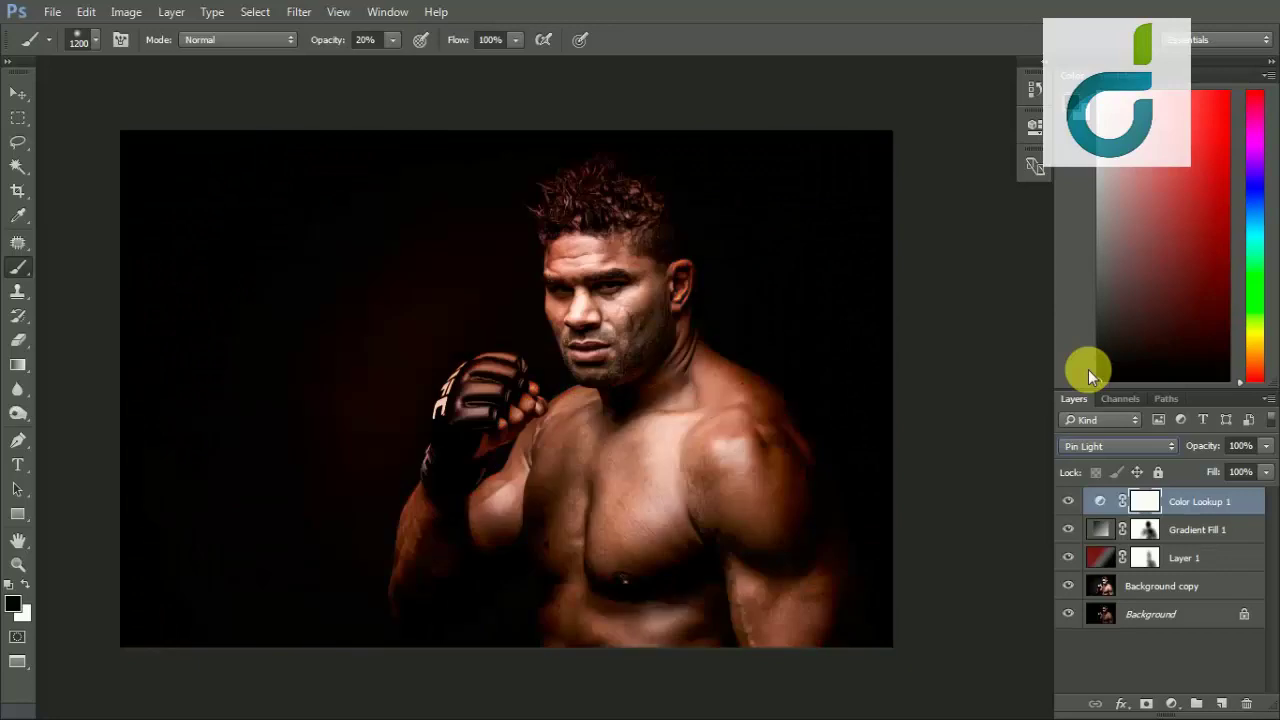
pyautogui.click(1110, 446)
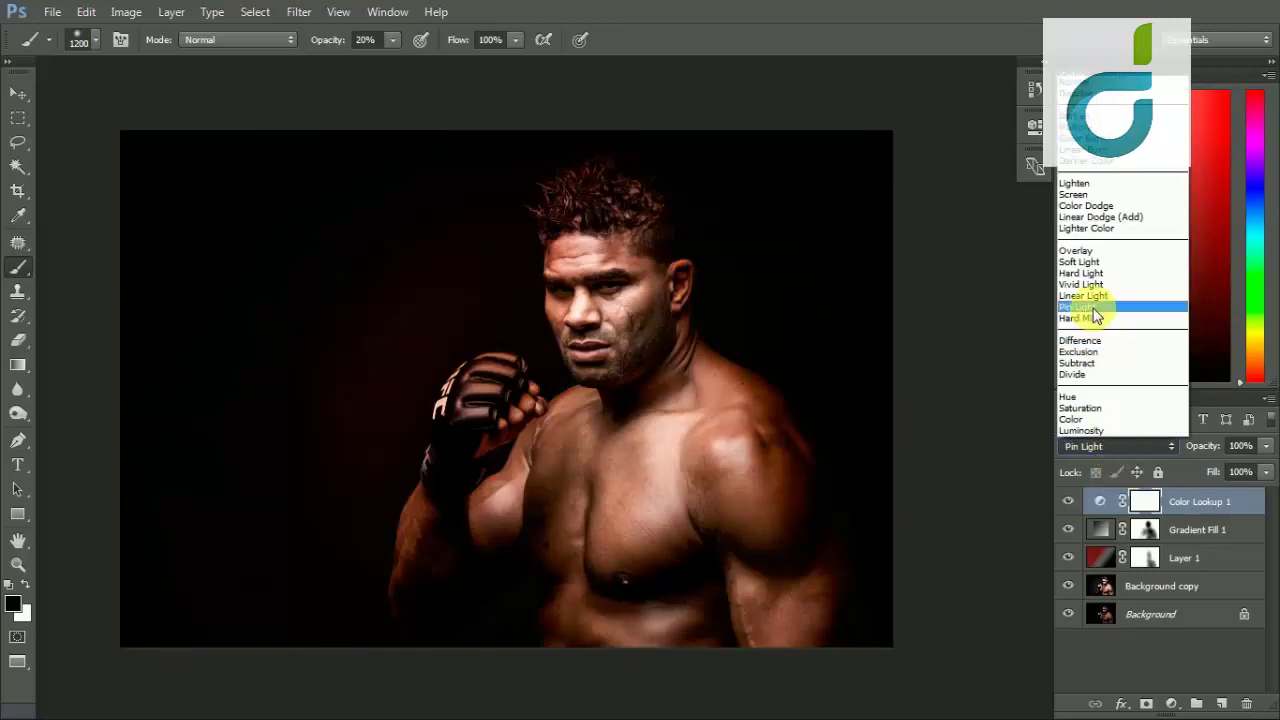
pyautogui.click(1093, 314)
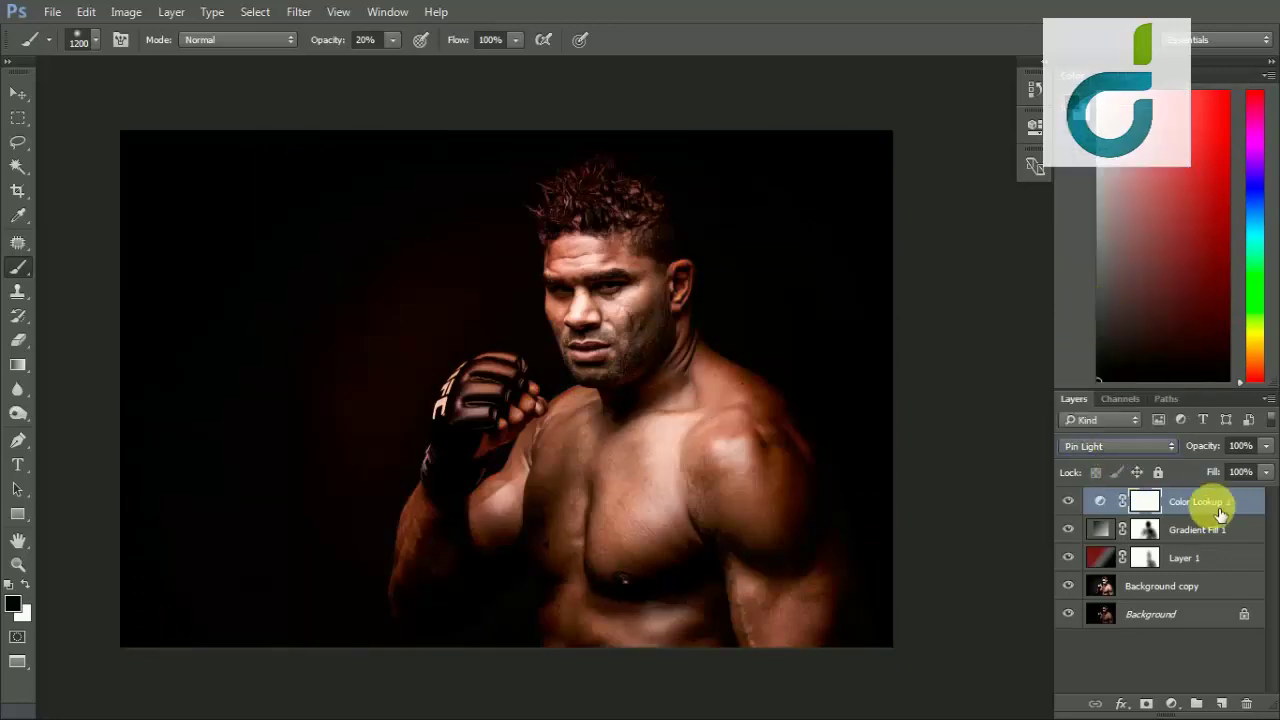
pyautogui.click(1072, 504)
pyautogui.click(1070, 503)
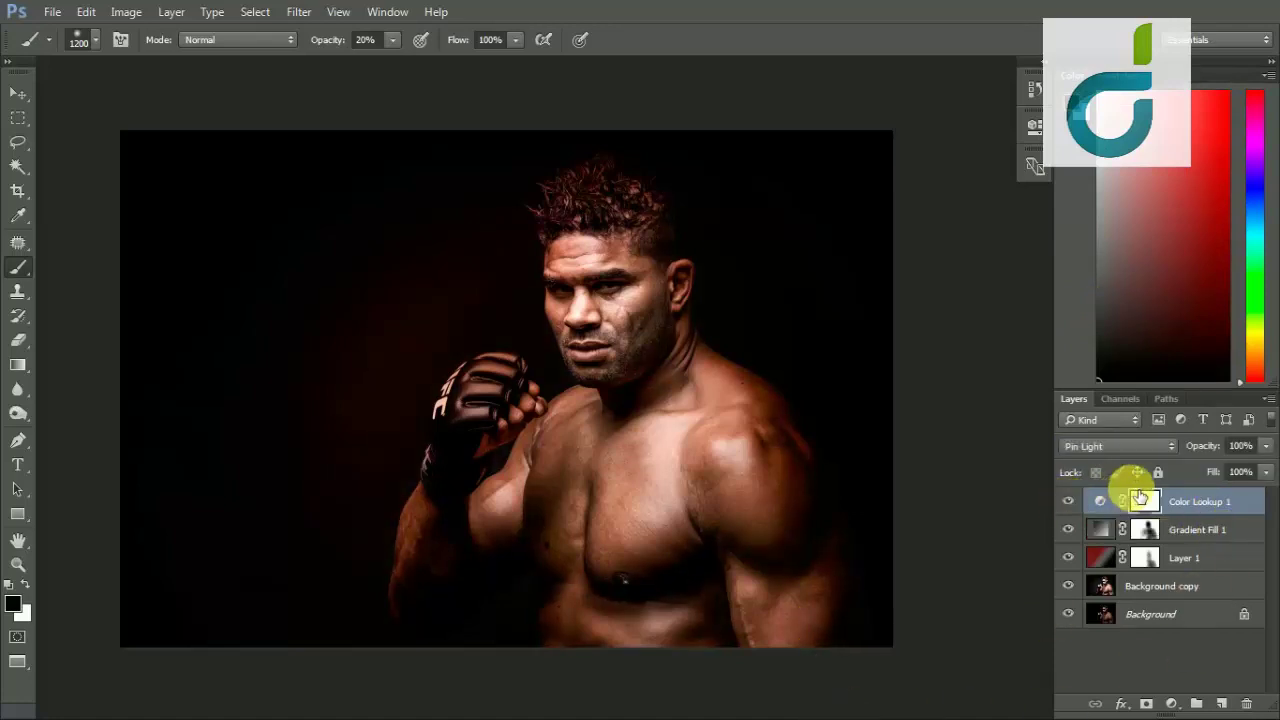
# - Switch Color Lookup 1 to Soft Light, then preview Screen, Color Dodge, Lighten and Linear Burn
pyautogui.click(1122, 449)
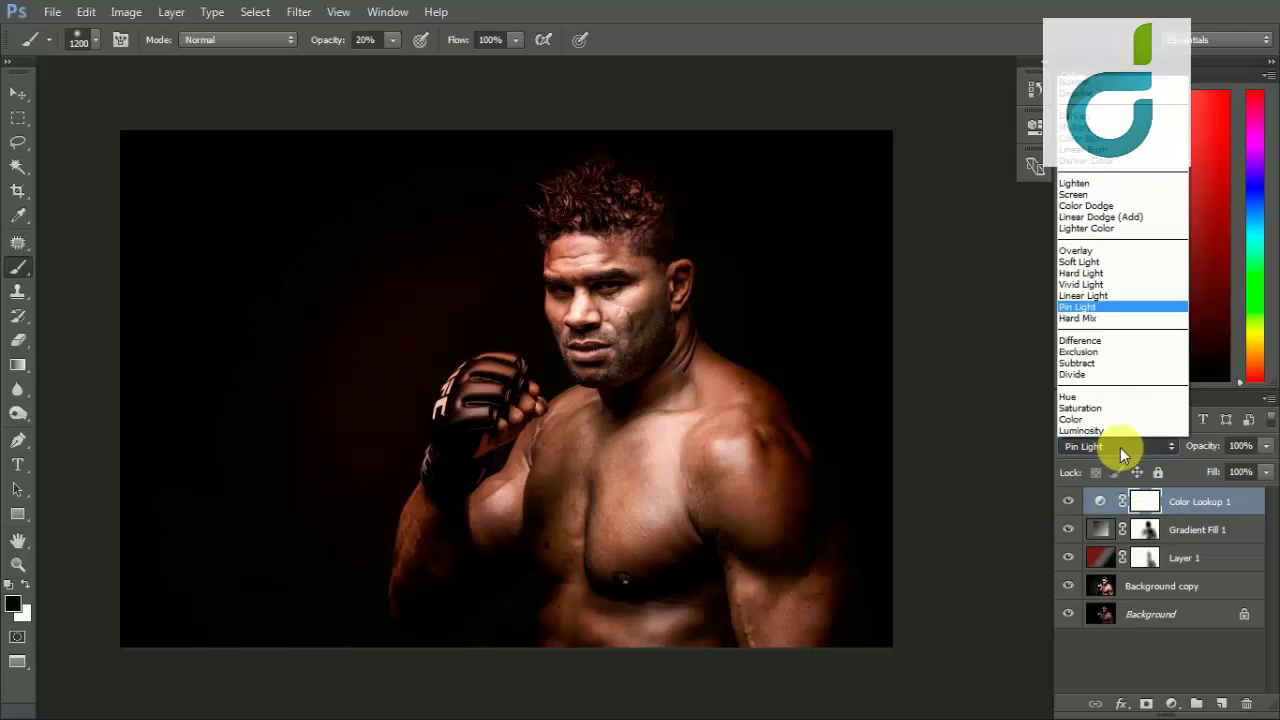
pyautogui.click(1082, 262)
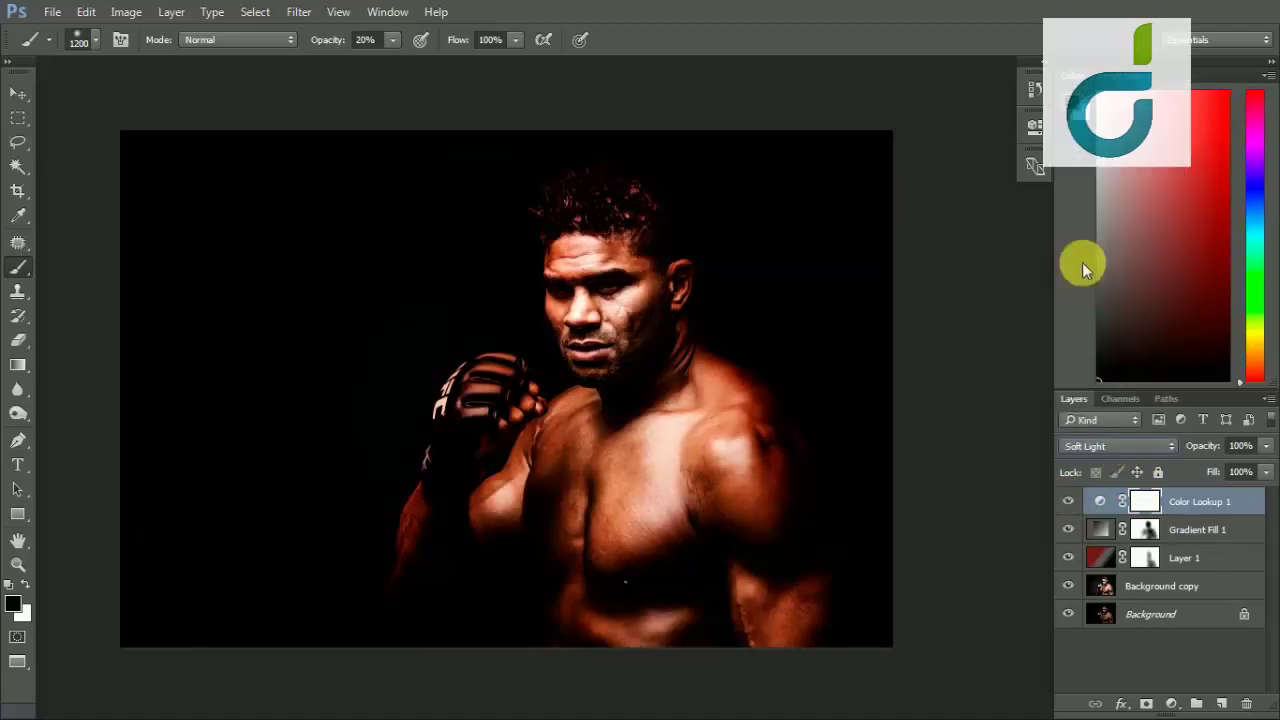
pyautogui.press('Up')
pyautogui.press('Up')
pyautogui.press('Up')
pyautogui.press('Up')
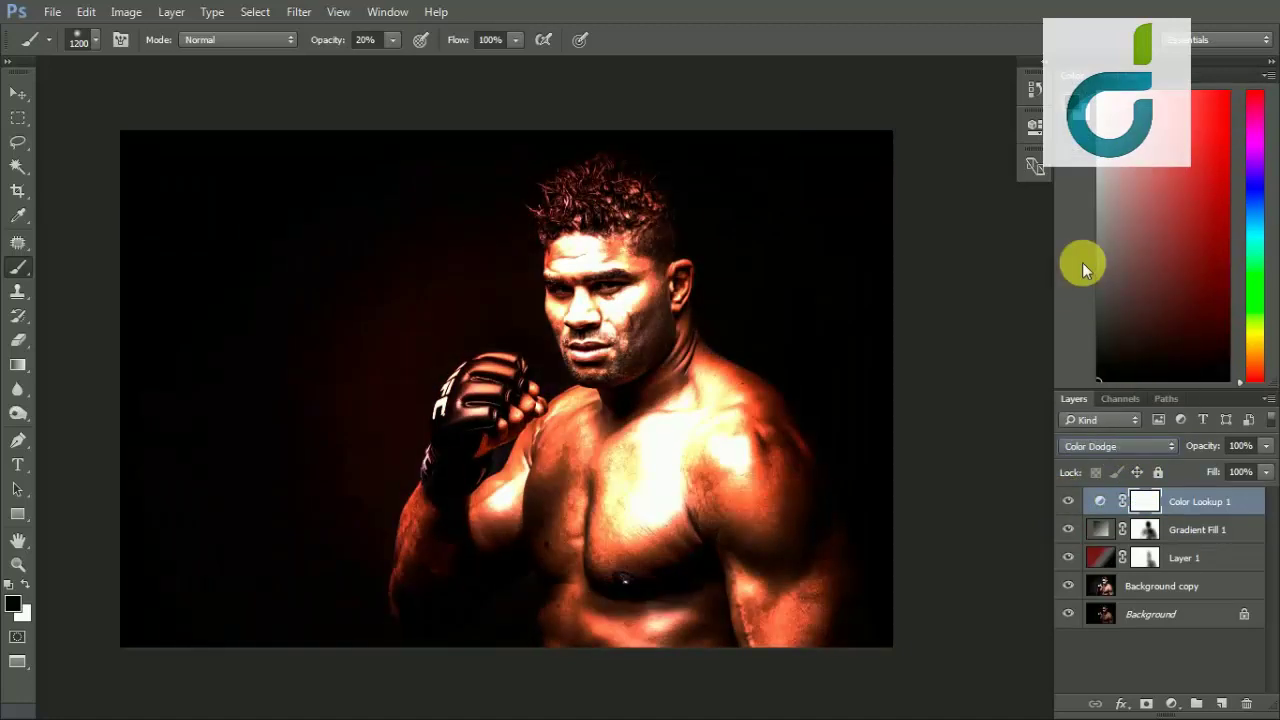
pyautogui.press('Up')
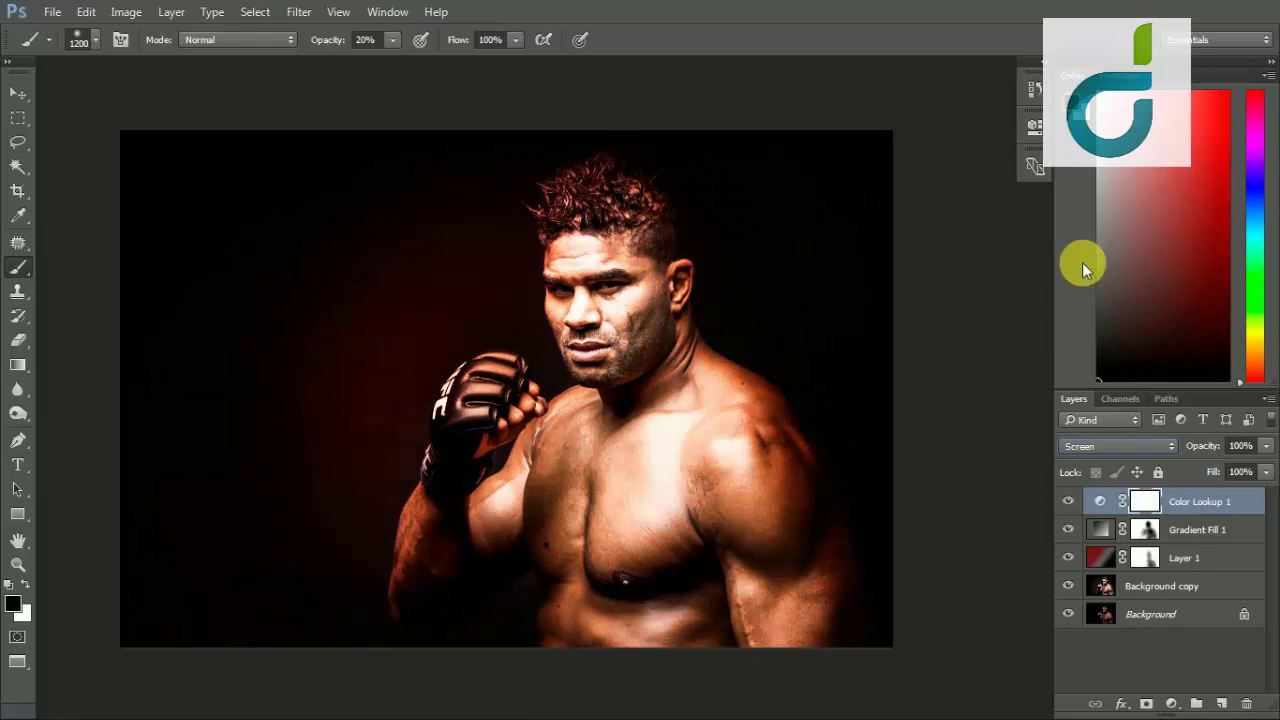
pyautogui.press('Down')
pyautogui.press('Up')
pyautogui.press('Up')
pyautogui.press('Up')
pyautogui.press('Down')
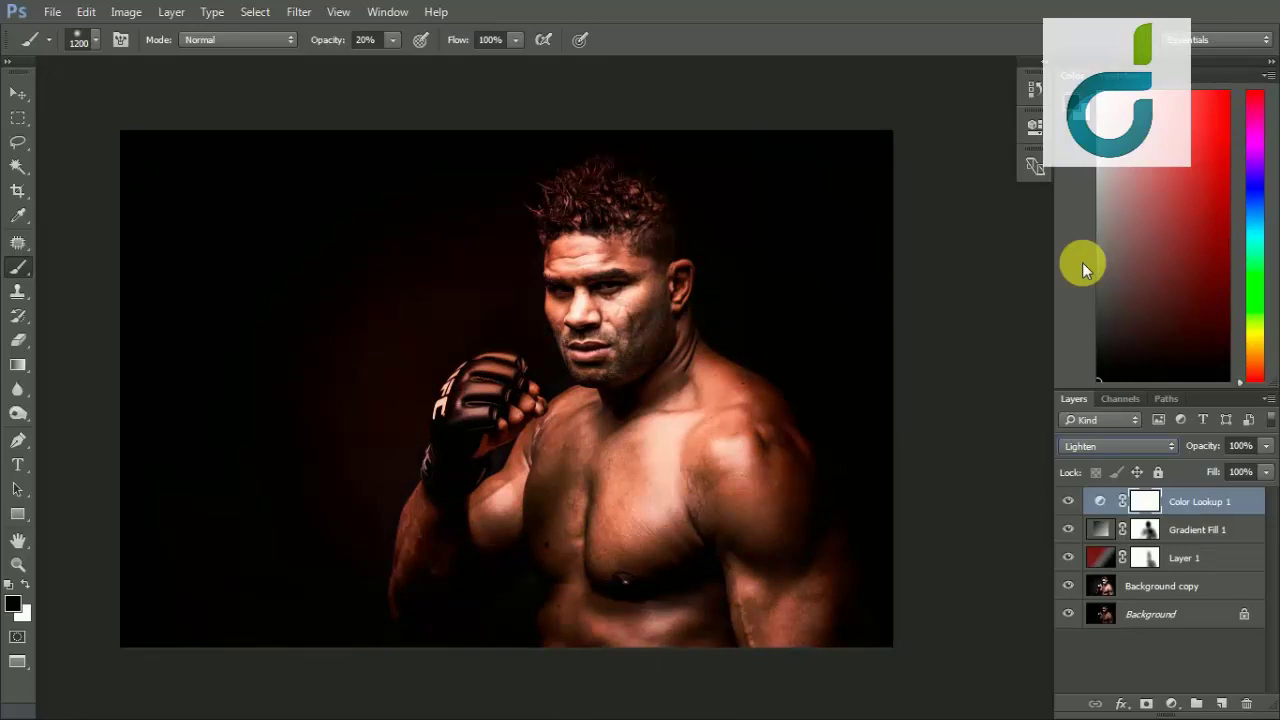
pyautogui.press('Up')
pyautogui.press('Up')
# - Reset the blend mode to Normal, then compare Darker Color, Lighten and Lighter Color
pyautogui.press('Home')
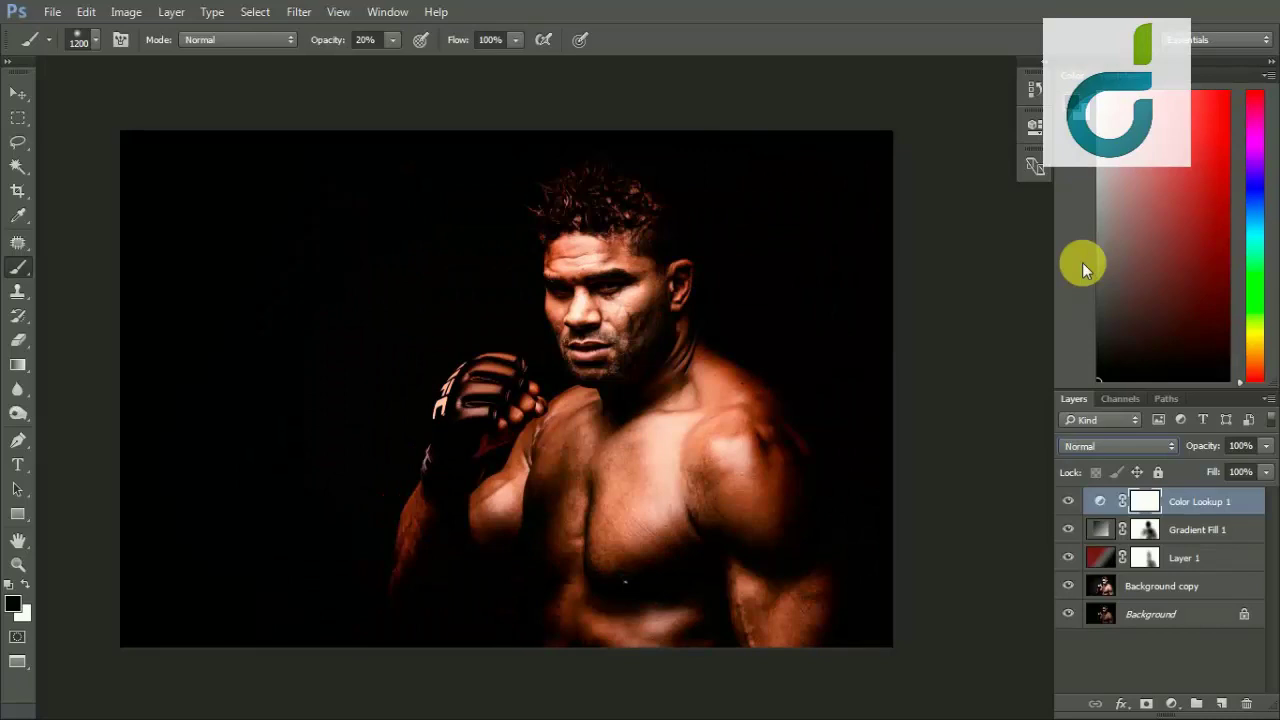
pyautogui.press('Down')
pyautogui.press('Down')
pyautogui.press('Down')
pyautogui.press('Down')
pyautogui.press('Down')
pyautogui.press('Down')
pyautogui.press('Down')
pyautogui.press('Down')
pyautogui.press('Up')
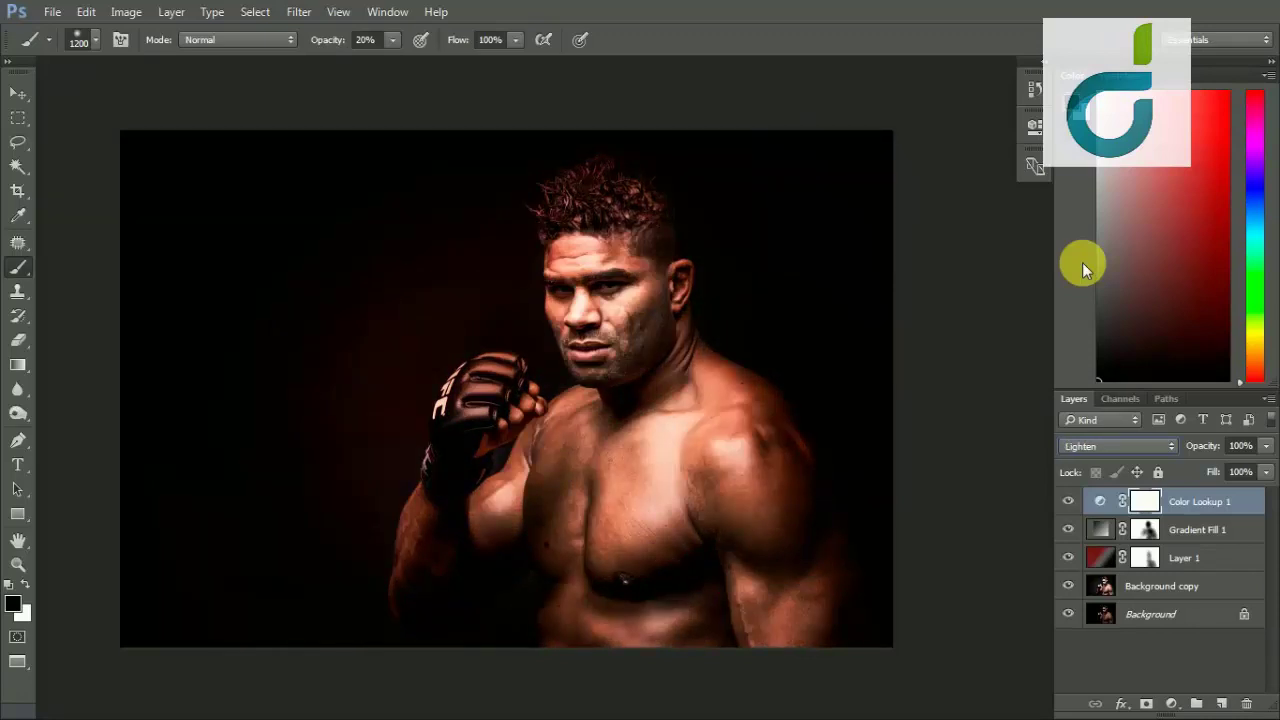
pyautogui.press('Up')
pyautogui.press('Down')
pyautogui.press('Up')
pyautogui.press('Down')
pyautogui.press('Down')
pyautogui.press('Down')
pyautogui.press('Down')
pyautogui.press('Down')
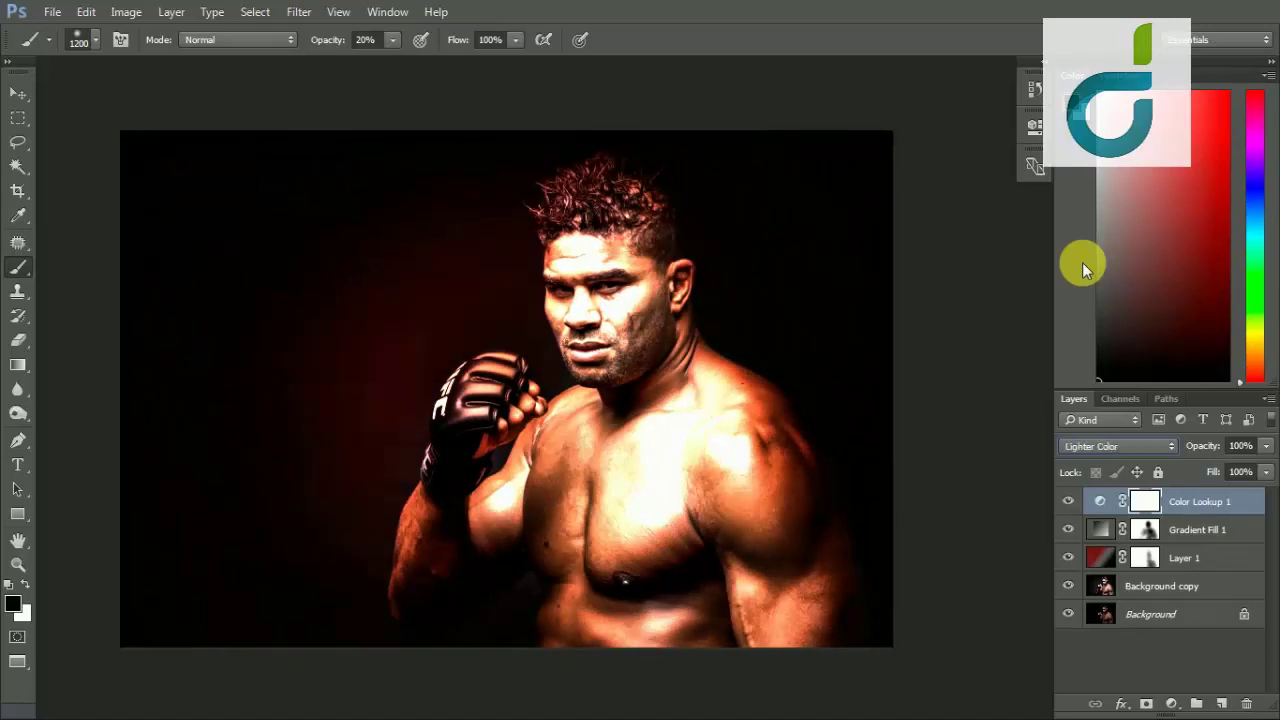
pyautogui.press('Down')
pyautogui.press('Down')
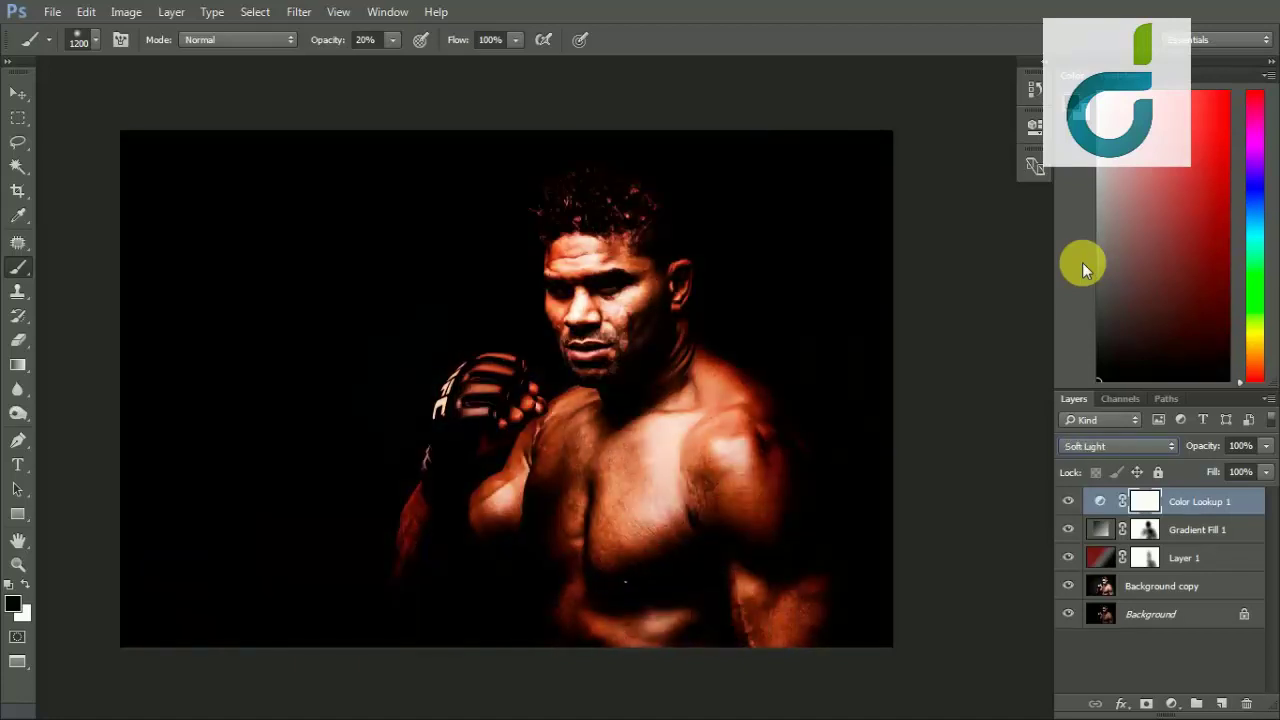
# - Lower Color Lookup 1 opacity to 68% and paint its mask black over the face and neck
pyautogui.click(1266, 446)
pyautogui.moveTo(1238, 472); pyautogui.dragTo(1238, 472)
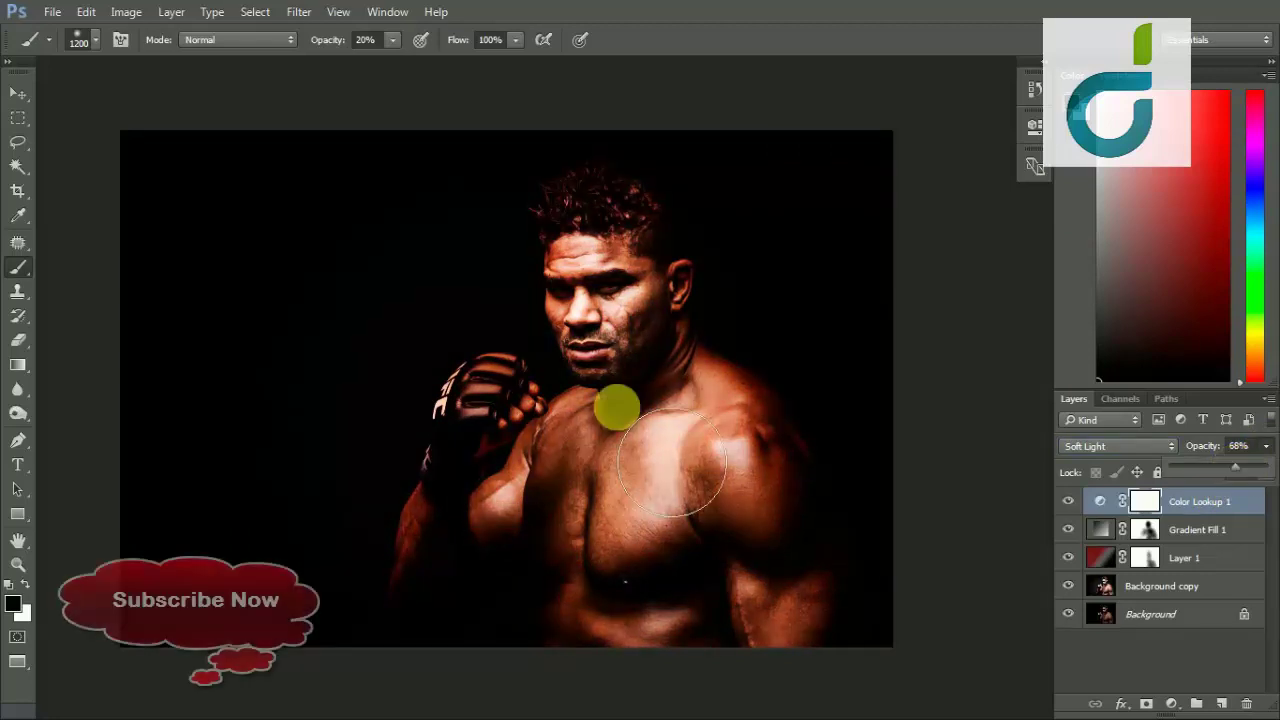
pyautogui.moveTo(660, 403)
pyautogui.mouseDown()
pyautogui.moveTo(671, 349)
pyautogui.moveTo(643, 286)
pyautogui.moveTo(685, 370)
pyautogui.moveTo(614, 229)
pyautogui.moveTo(663, 467)
pyautogui.moveTo(651, 606)
pyautogui.moveTo(690, 418)
pyautogui.moveTo(837, 595)
pyautogui.moveTo(789, 463)
pyautogui.moveTo(817, 543)
pyautogui.moveTo(657, 509)
pyautogui.moveTo(528, 613)
pyautogui.moveTo(580, 606)
pyautogui.moveTo(696, 704)
pyautogui.moveTo(636, 633)
pyautogui.moveTo(657, 571)
pyautogui.moveTo(643, 400)
pyautogui.moveTo(666, 712)
pyautogui.moveTo(688, 700)
pyautogui.moveTo(629, 586)
pyautogui.moveTo(723, 634)
pyautogui.moveTo(603, 629)
pyautogui.moveTo(628, 719)
pyautogui.mouseUp()
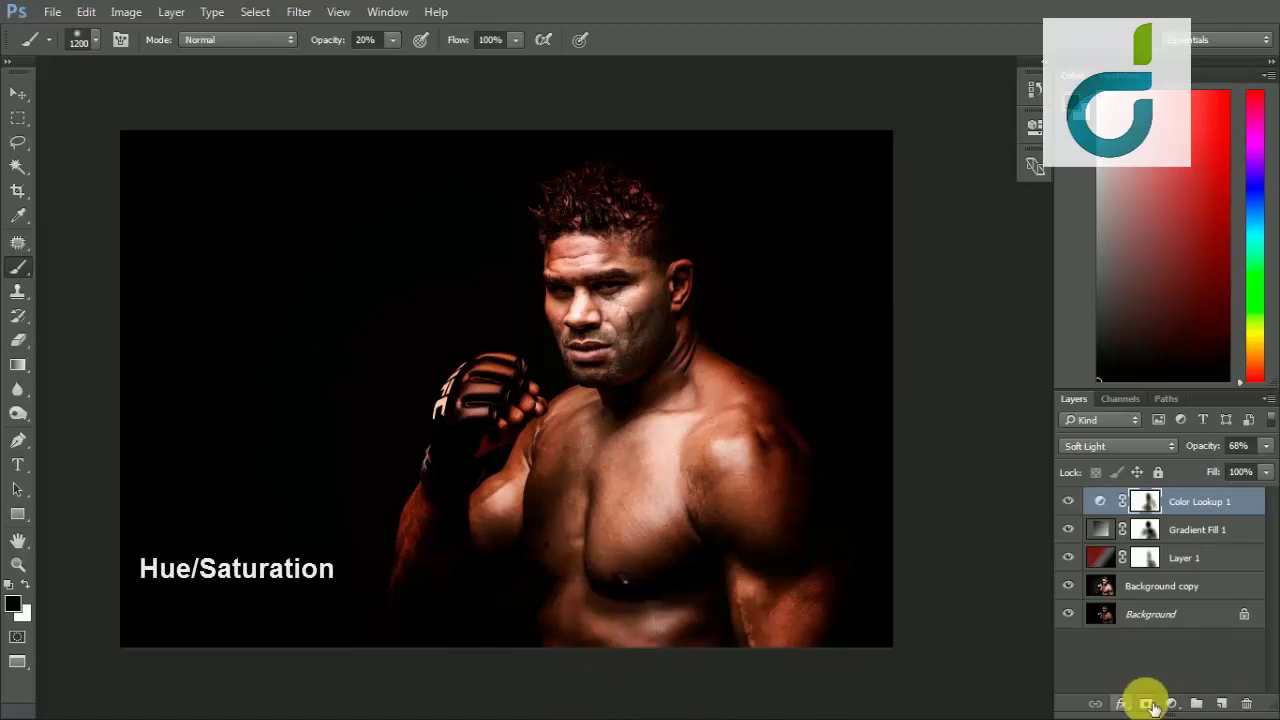
# - Add a Hue/Saturation layer with Hue -2 and Saturation -6
pyautogui.click(1172, 704)
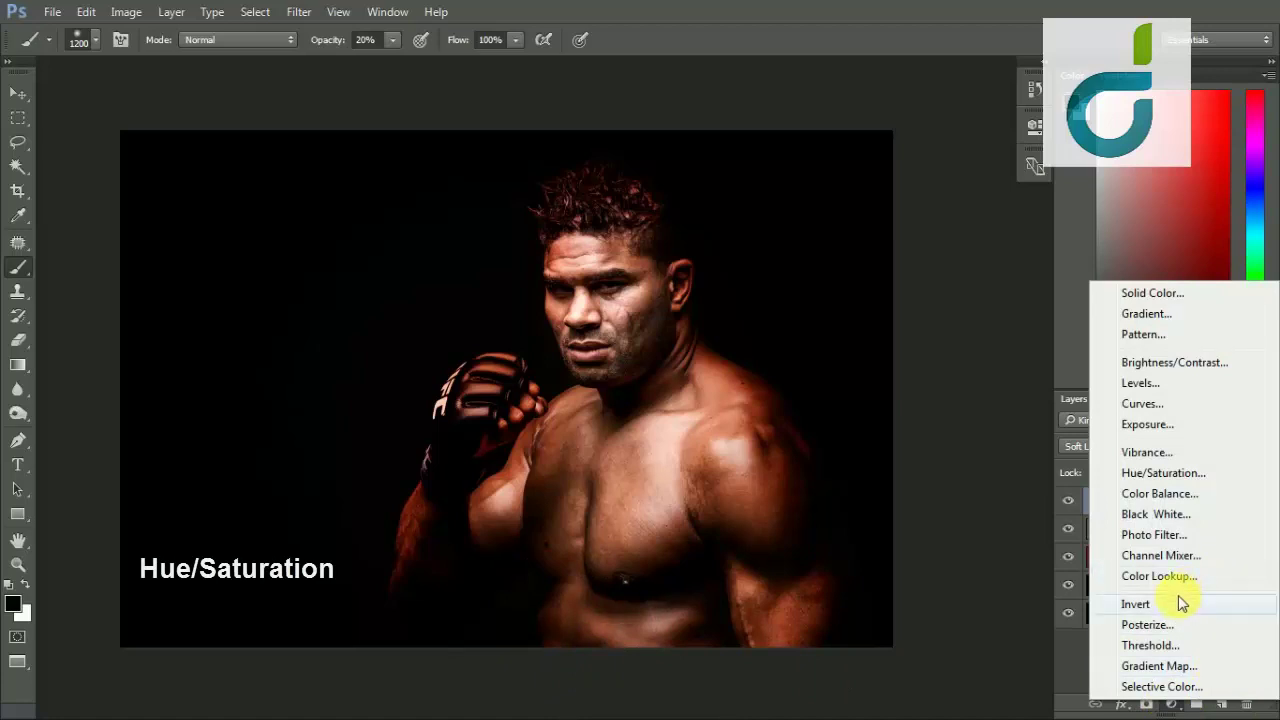
pyautogui.click(1163, 474)
pyautogui.moveTo(877, 240); pyautogui.dragTo(873, 241)
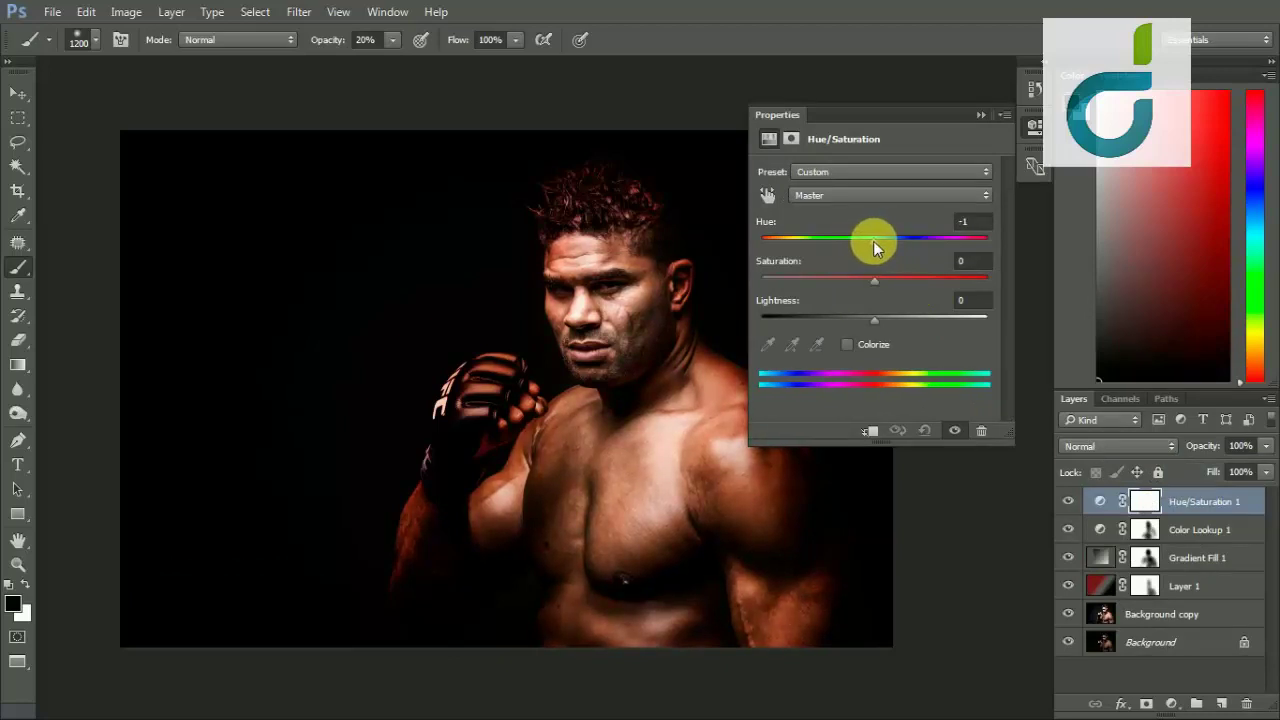
pyautogui.moveTo(873, 282); pyautogui.dragTo(869, 283)
pyautogui.click(980, 114)
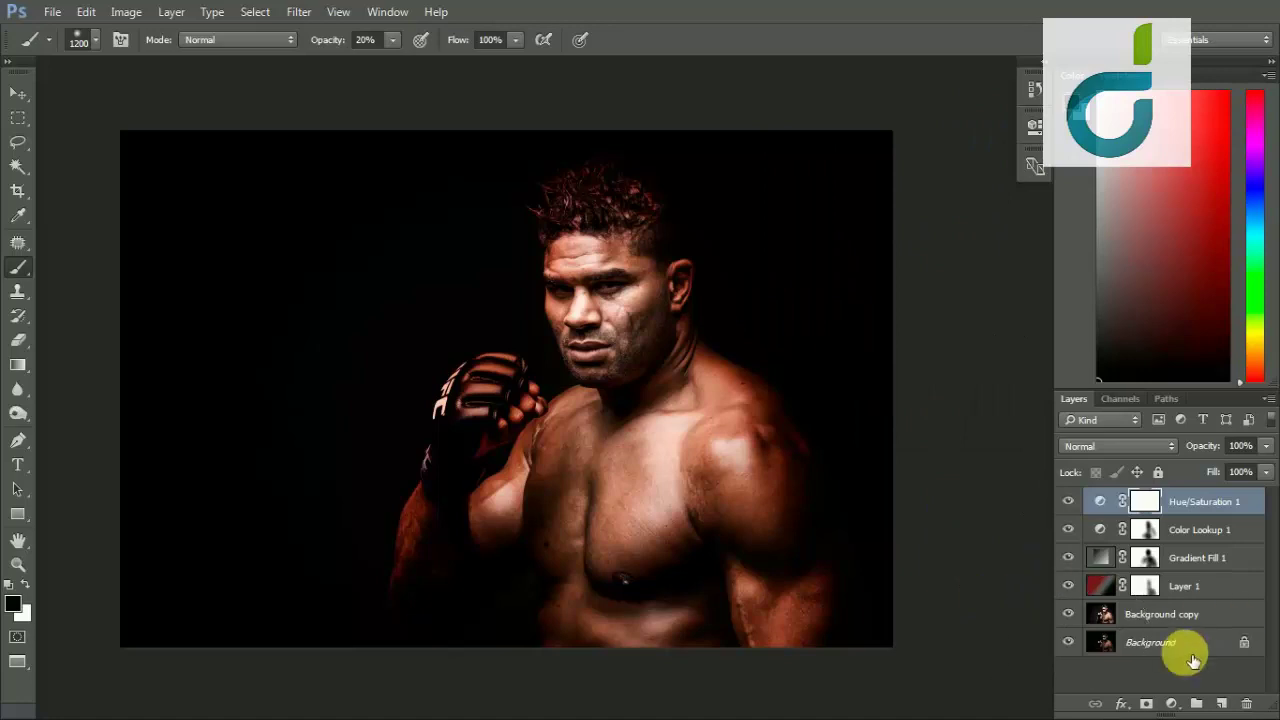
# - Add a Curves adjustment layer and invert its mask to black
pyautogui.click(1172, 704)
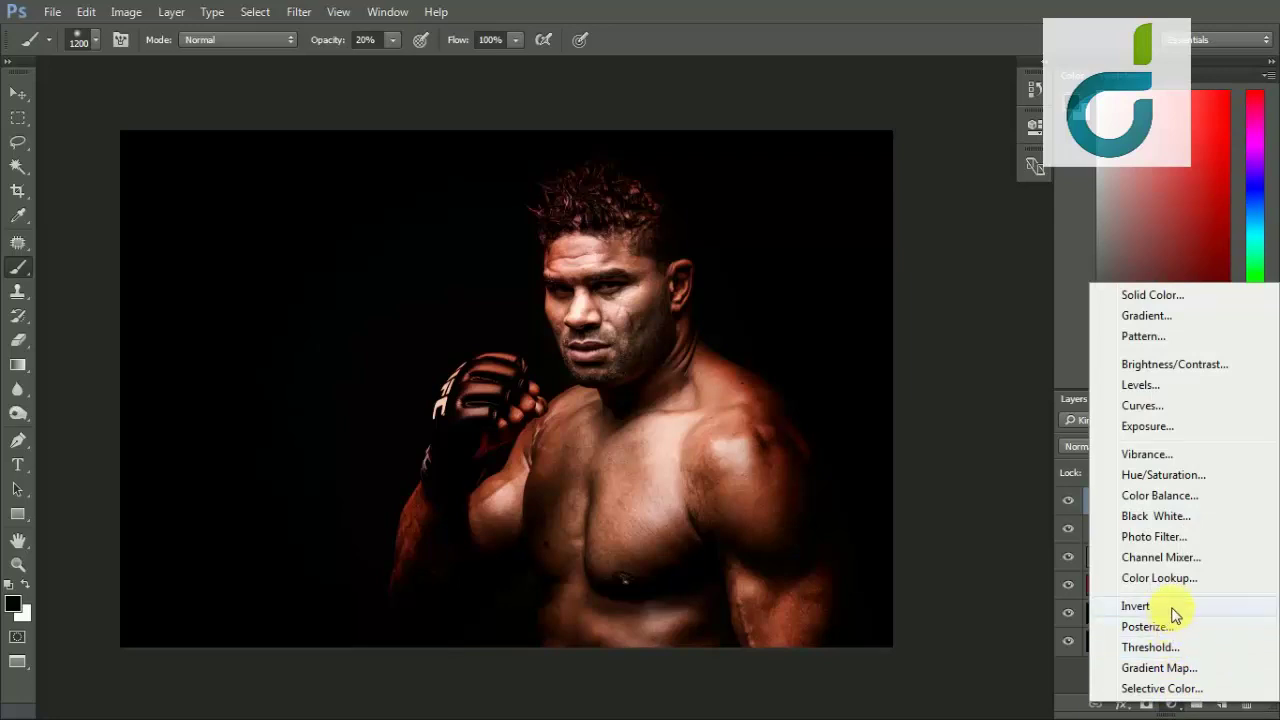
pyautogui.click(1141, 406)
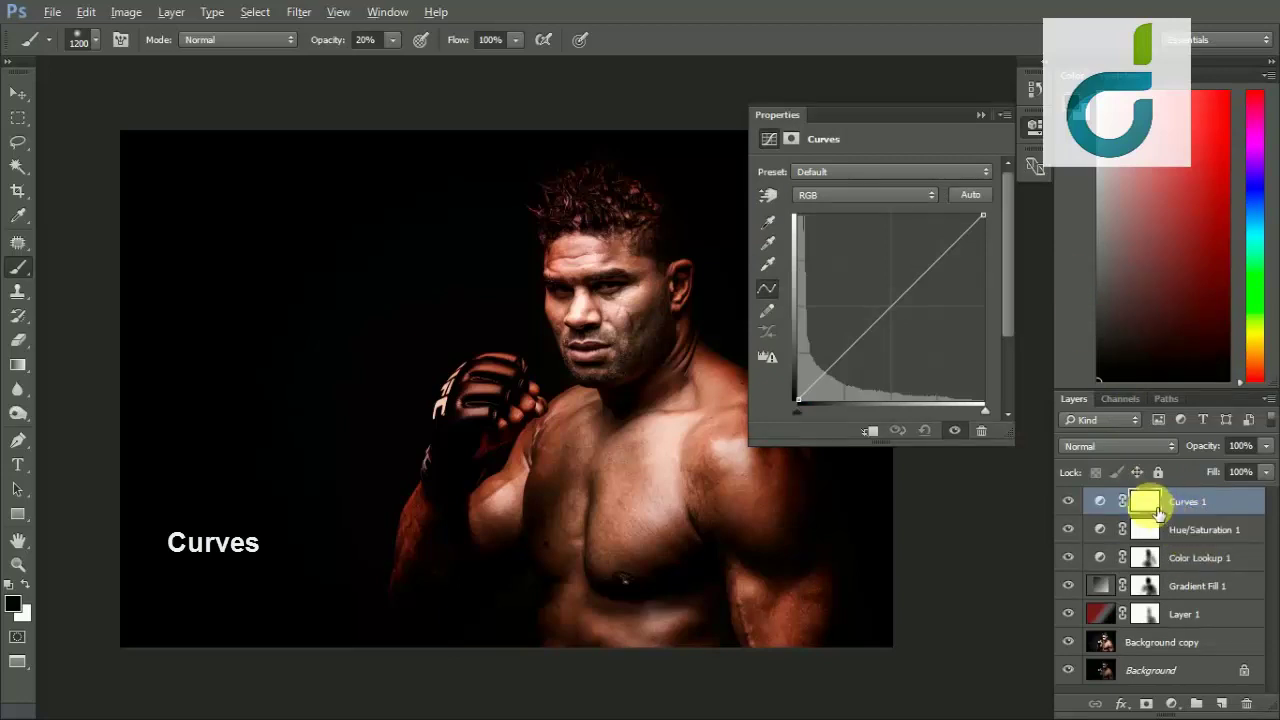
pyautogui.click(1157, 512)
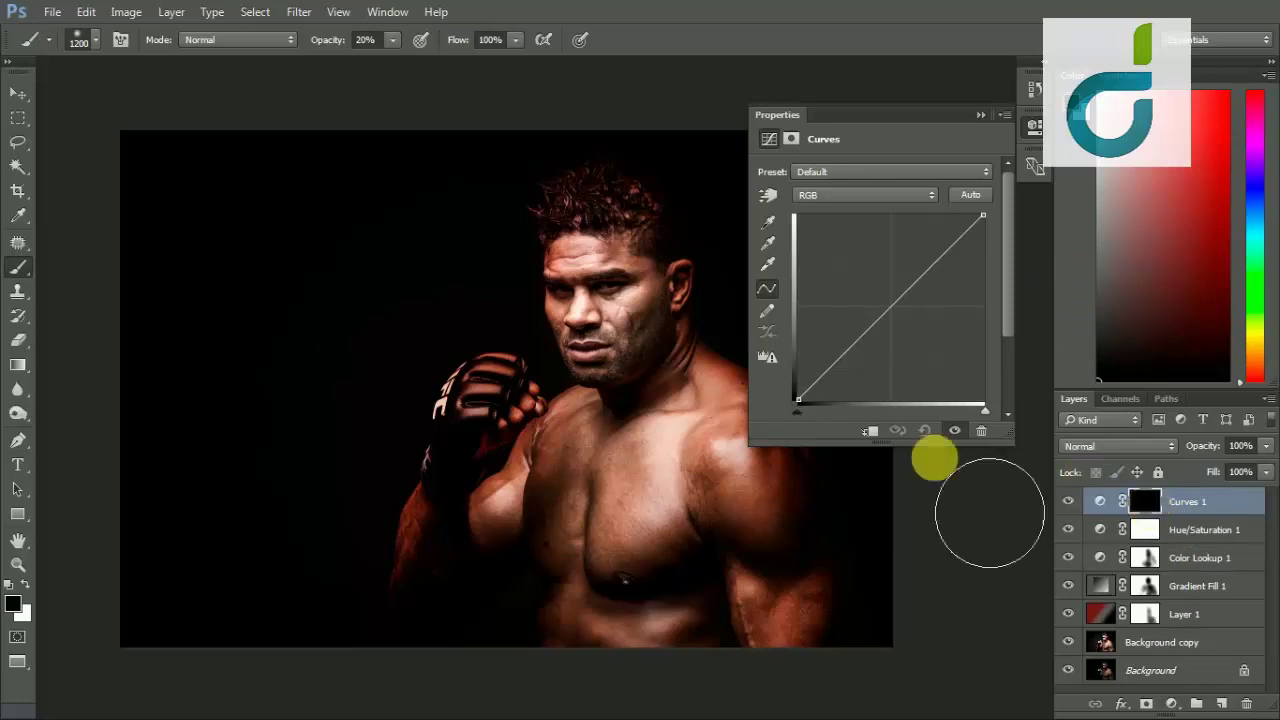
pyautogui.click(978, 117)
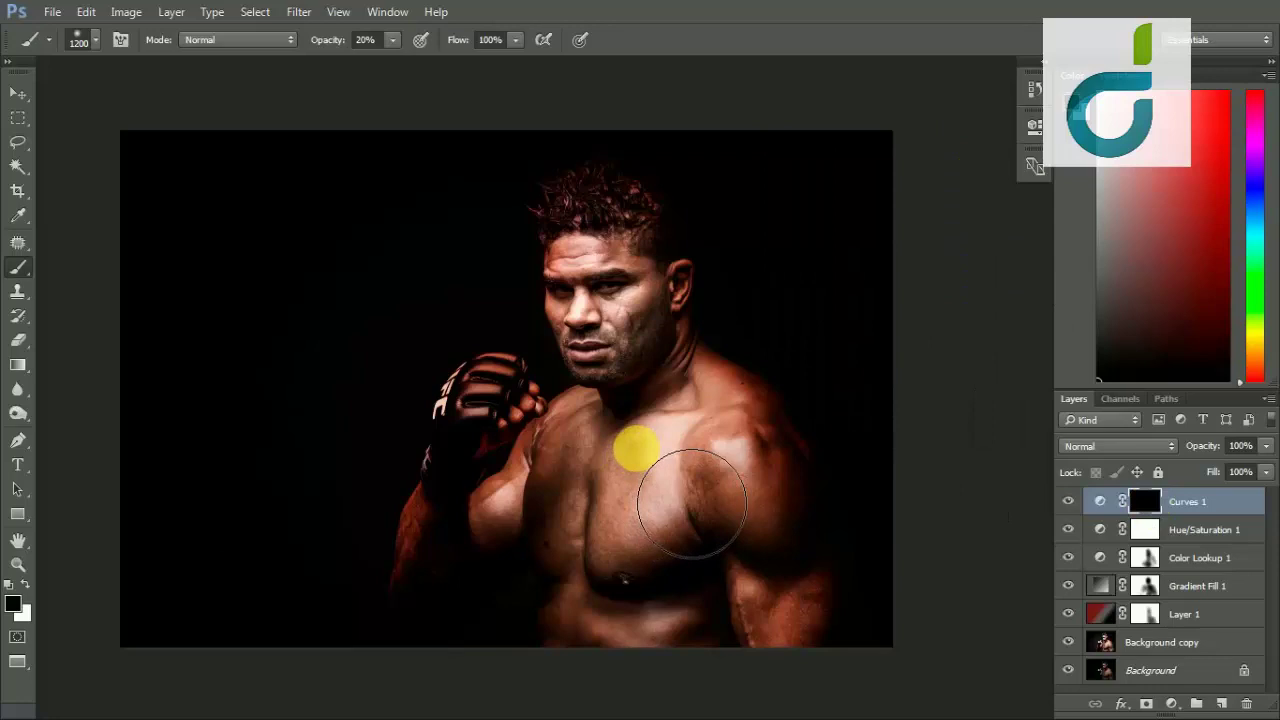
# - Paint white on the Curves 1 mask over the right shoulder, face and chest
pyautogui.press('x')
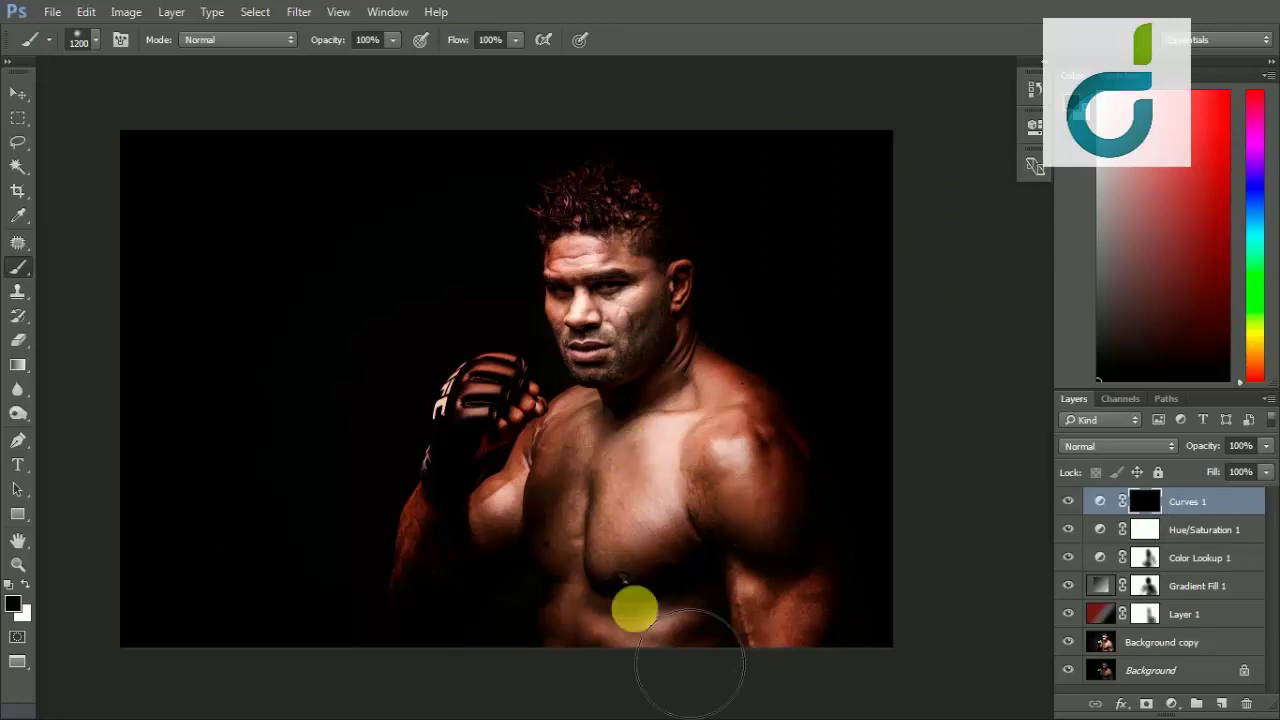
pyautogui.moveTo(708, 640)
pyautogui.mouseDown()
pyautogui.moveTo(728, 500)
pyautogui.moveTo(712, 472)
pyautogui.moveTo(657, 606)
pyautogui.moveTo(672, 398)
pyautogui.mouseUp()
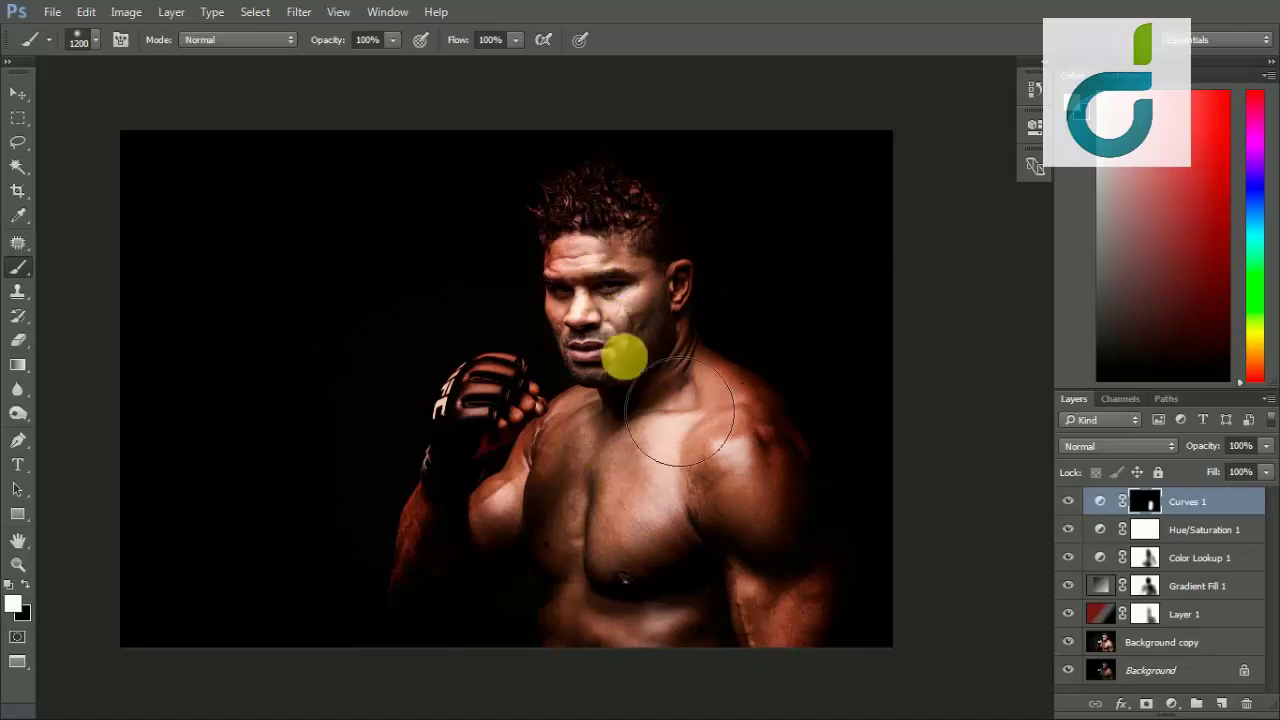
pyautogui.moveTo(605, 250); pyautogui.dragTo(677, 627)
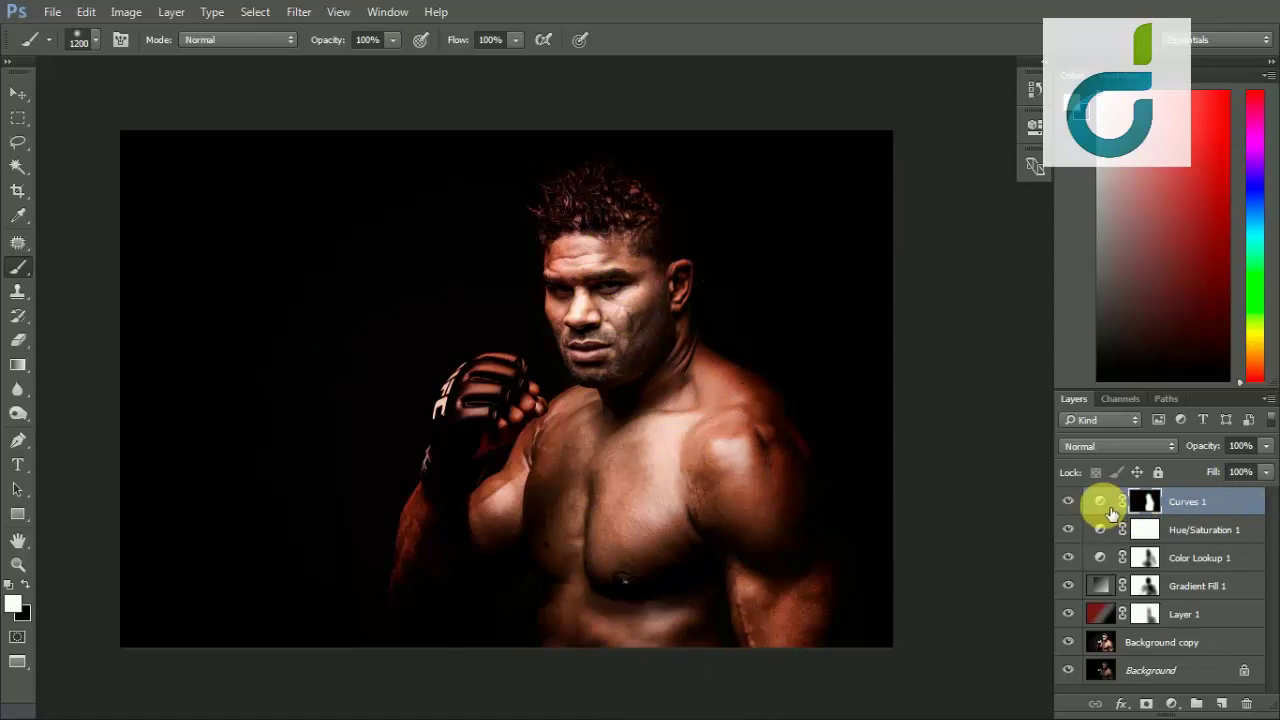
# - Raise the Curves 1 curve to brighten the image and pull the white point down
pyautogui.doubleClick(1100, 501)
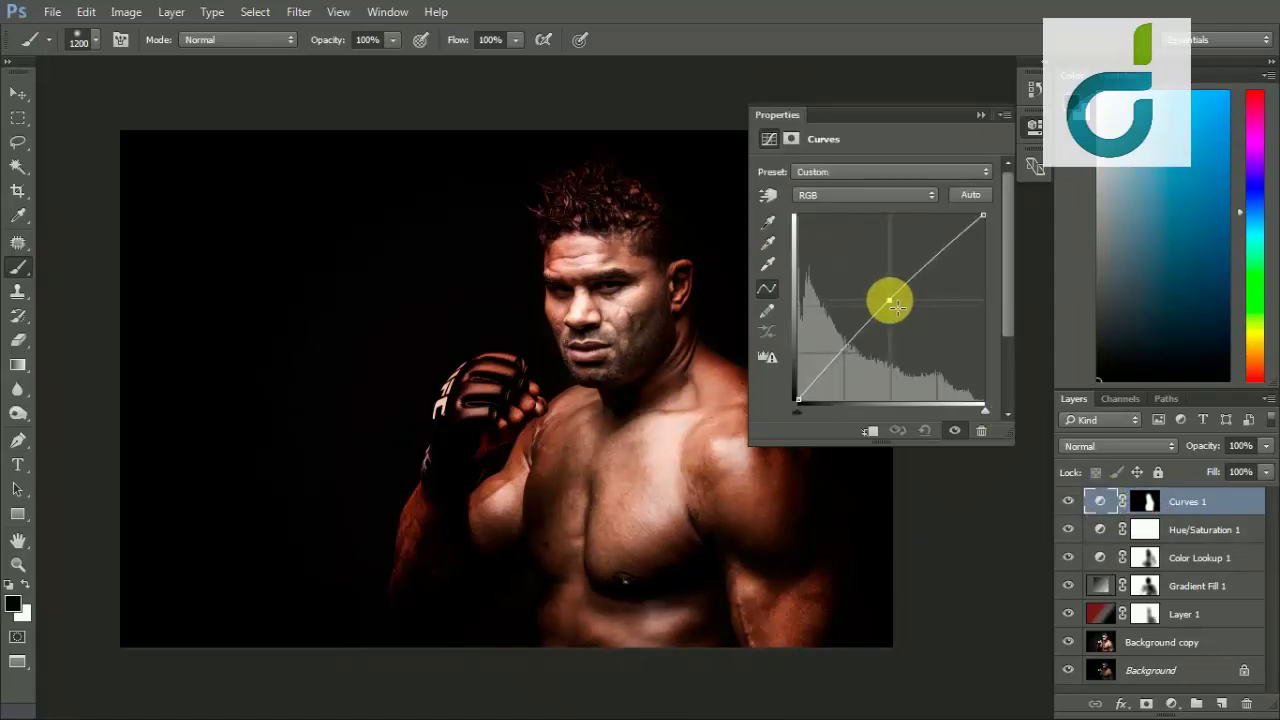
pyautogui.moveTo(898, 308); pyautogui.dragTo(888, 297)
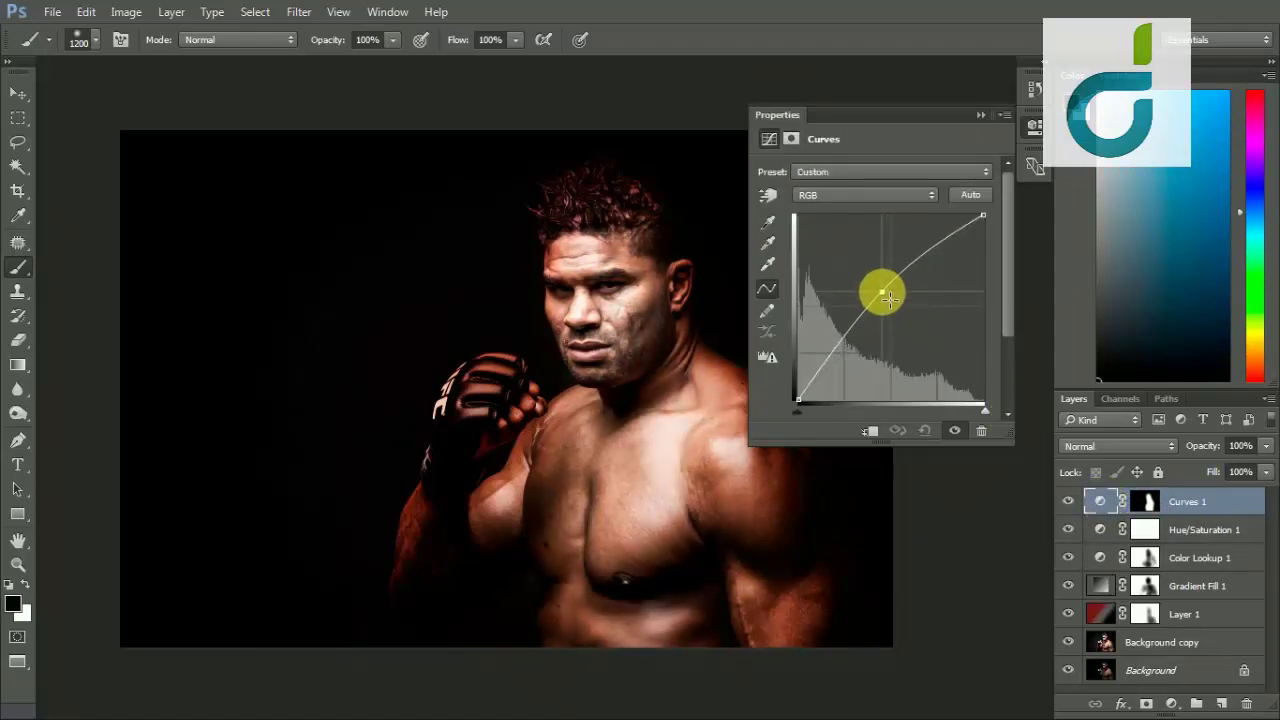
pyautogui.moveTo(982, 214); pyautogui.dragTo(987, 230)
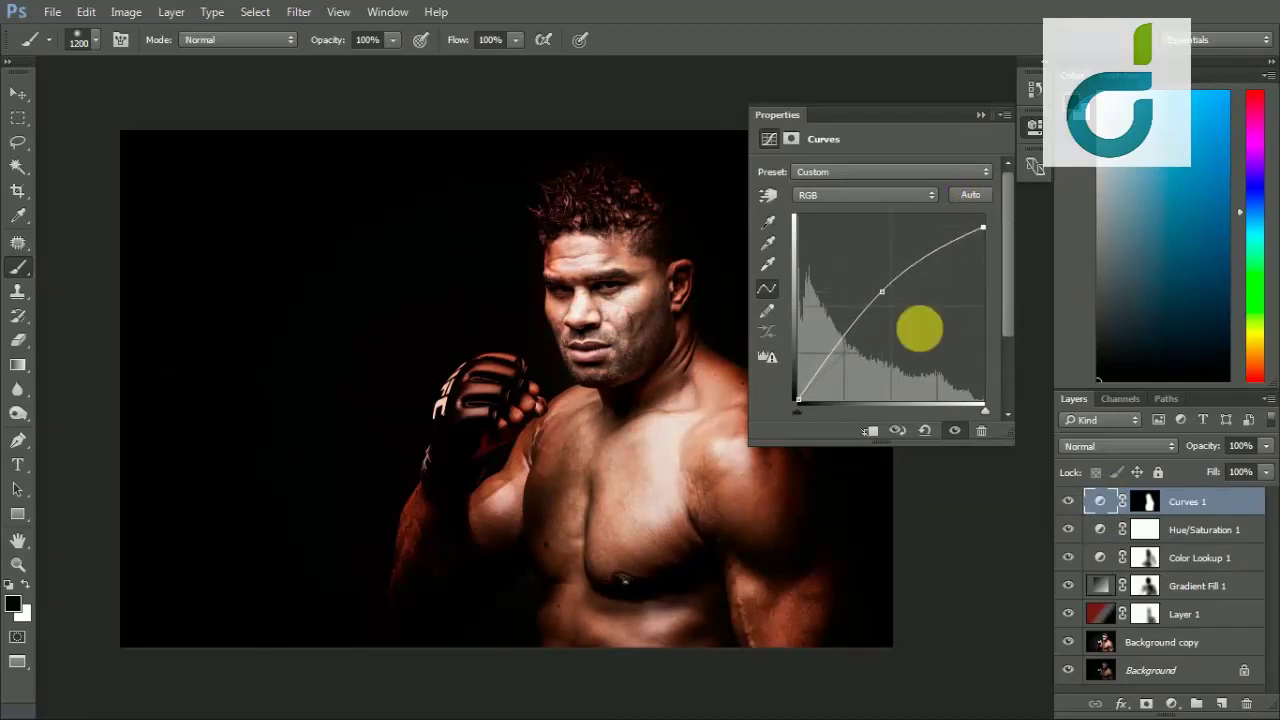
pyautogui.moveTo(800, 403); pyautogui.dragTo(797, 405)
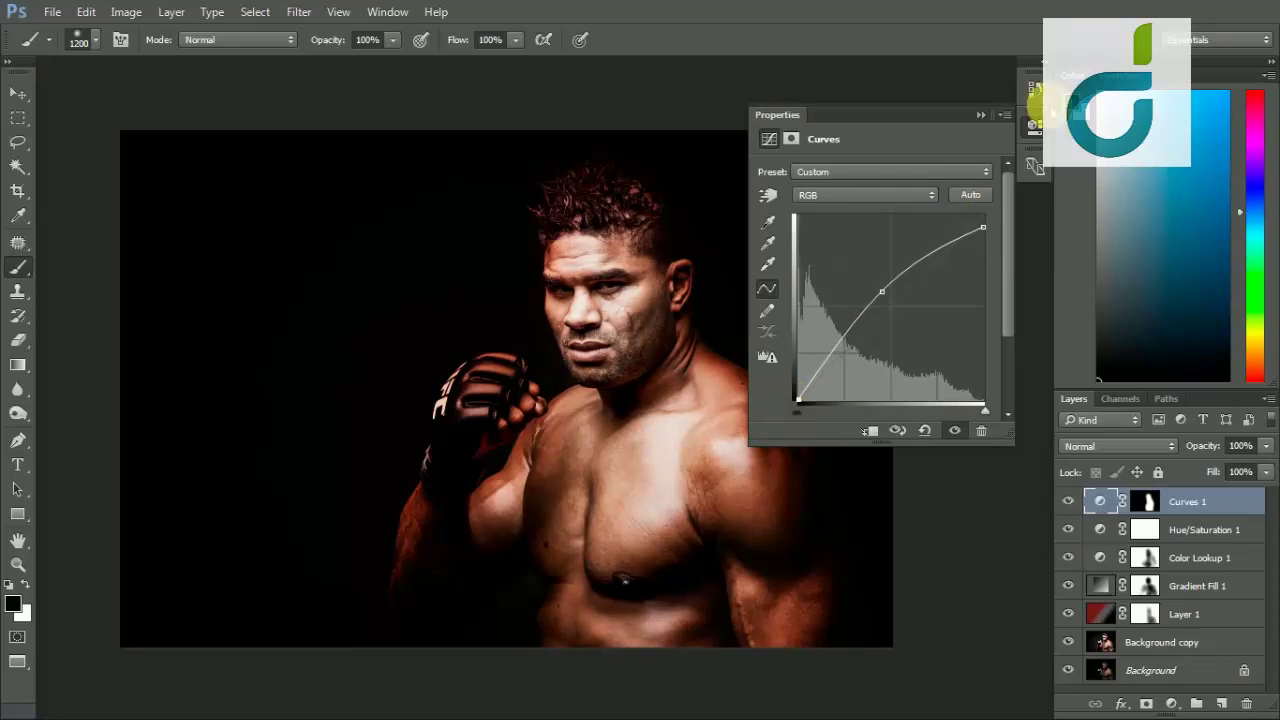
pyautogui.click(981, 114)
# - Paint black at 39% brush opacity on the Curves 1 mask over the face
pyautogui.click(1143, 502)
pyautogui.press('x')
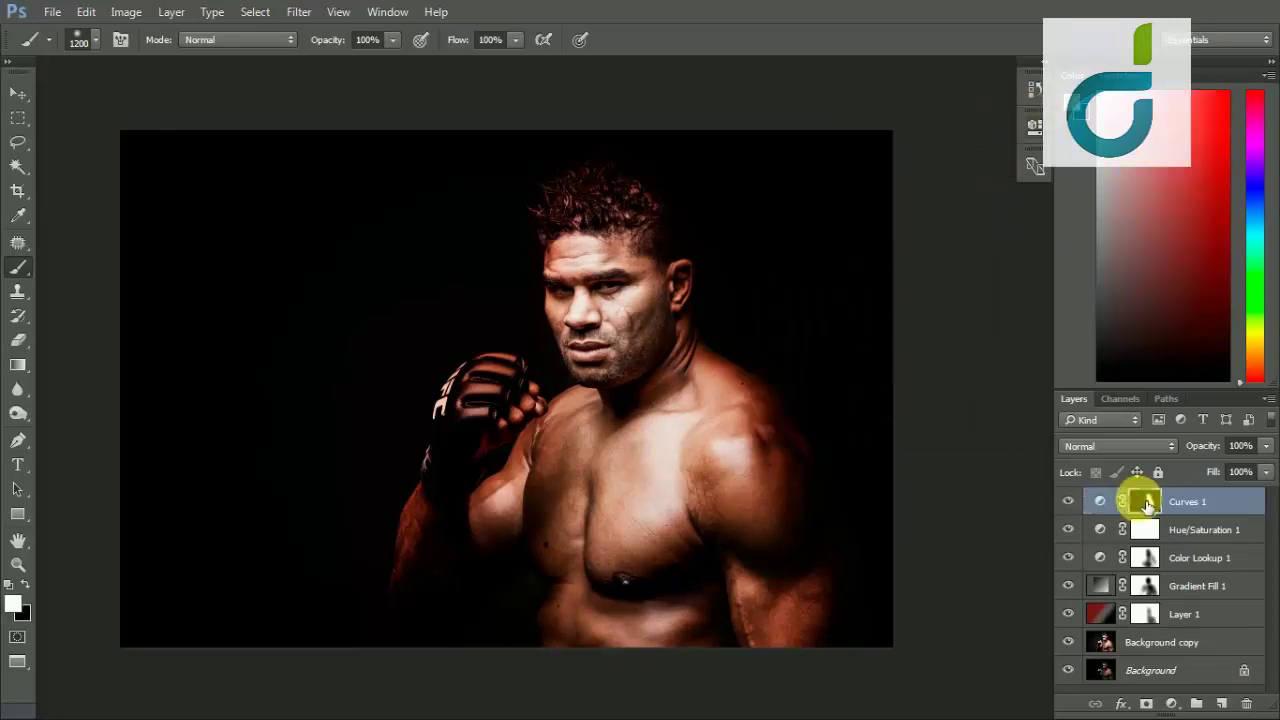
pyautogui.click(28, 586)
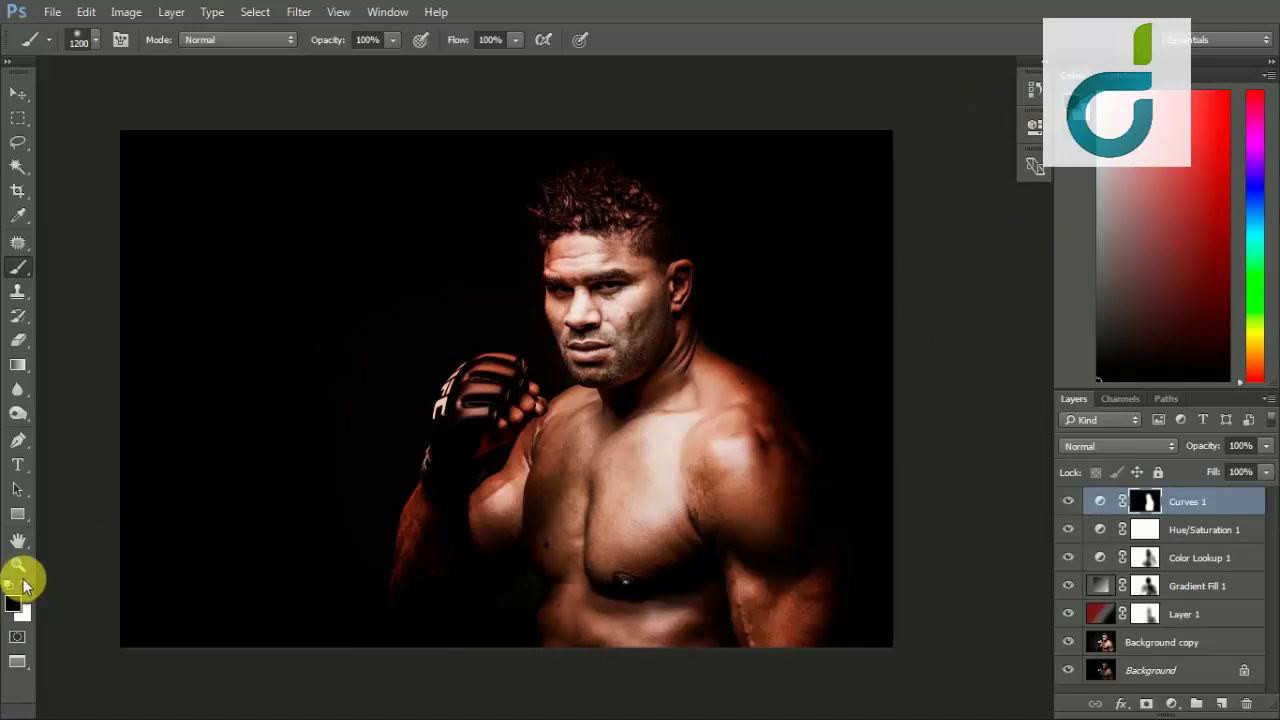
pyautogui.click(391, 42)
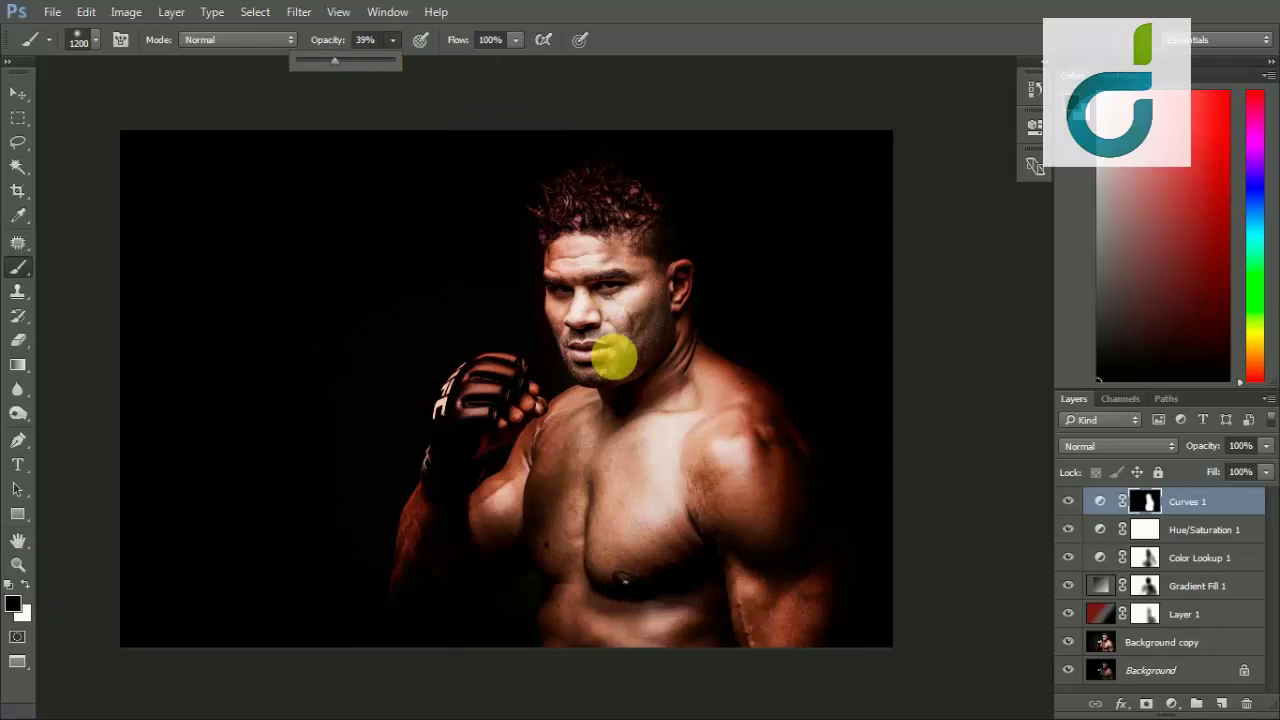
pyautogui.click(600, 345)
pyautogui.moveTo(586, 337); pyautogui.dragTo(625, 384)
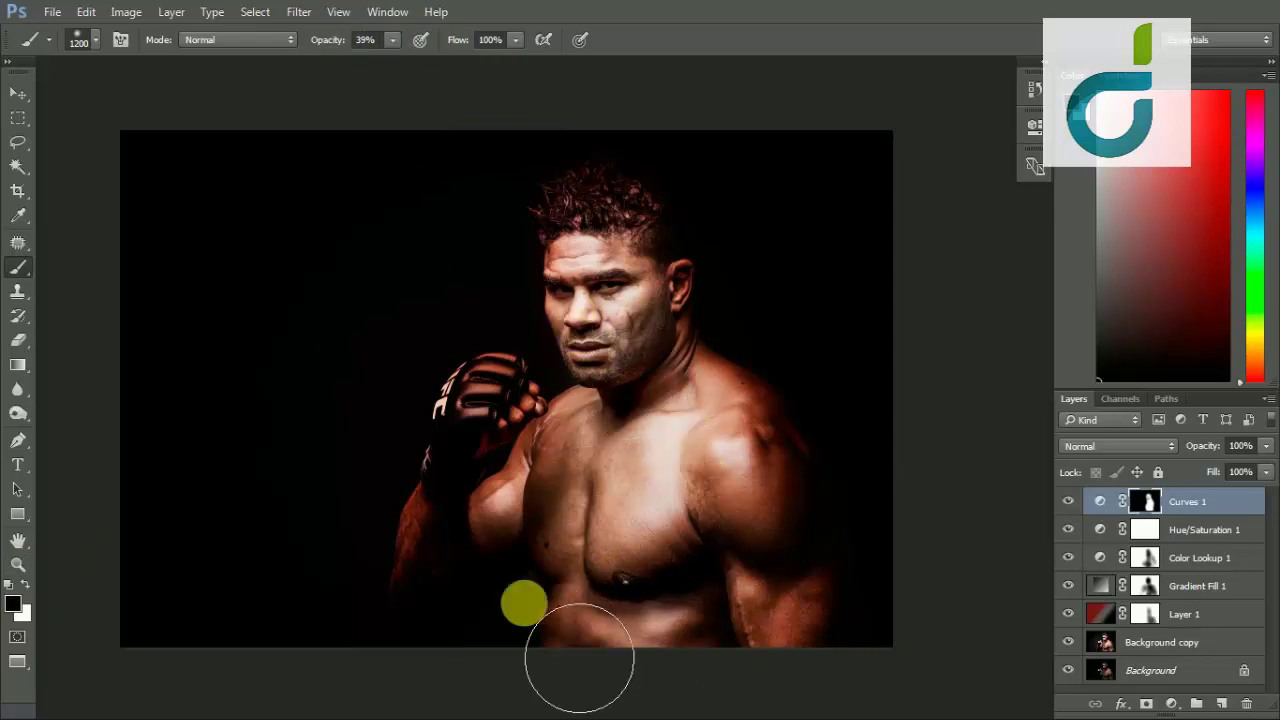
pyautogui.click(597, 333)
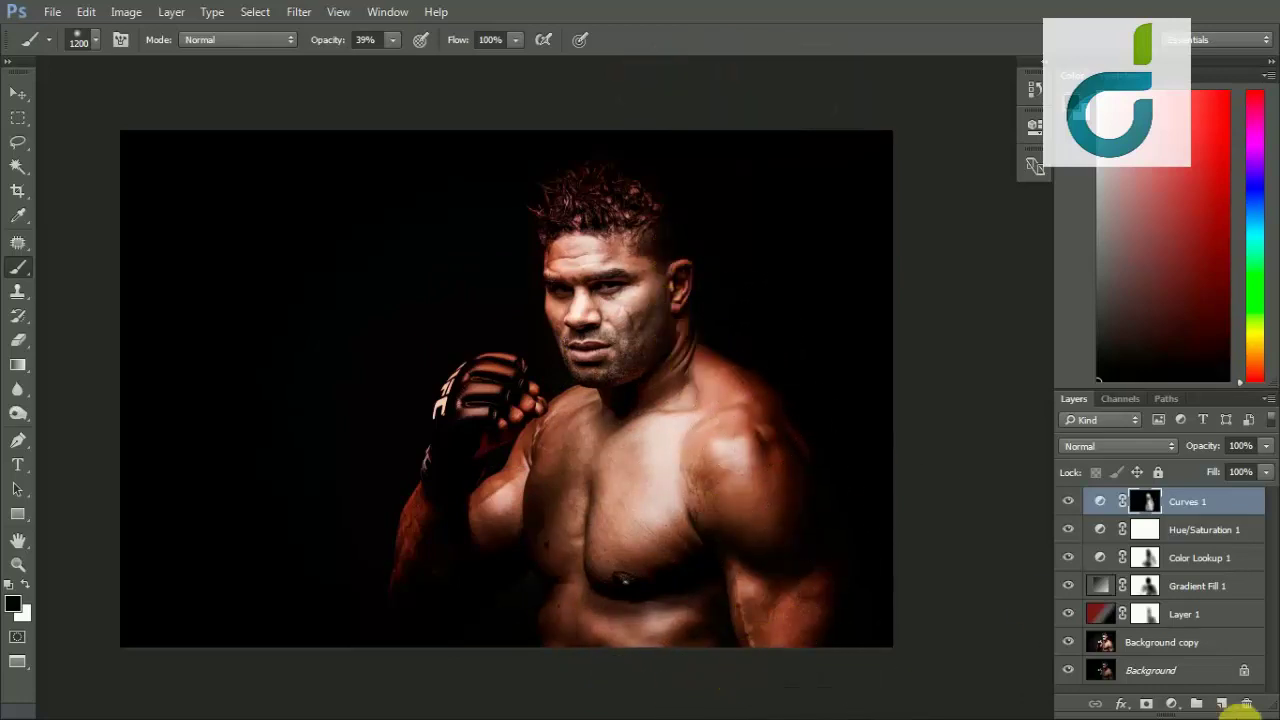
# - Add a Color Balance layer and nudge the midtones slightly toward cyan
pyautogui.click(1172, 704)
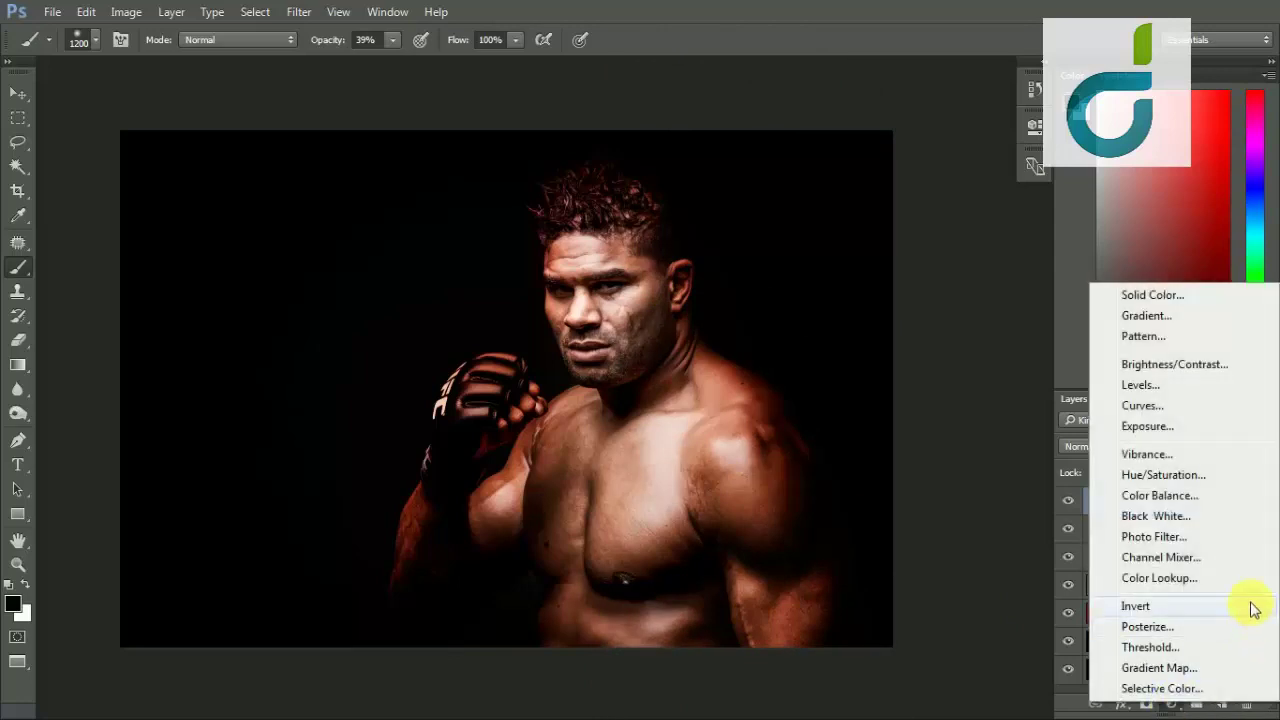
pyautogui.click(1158, 496)
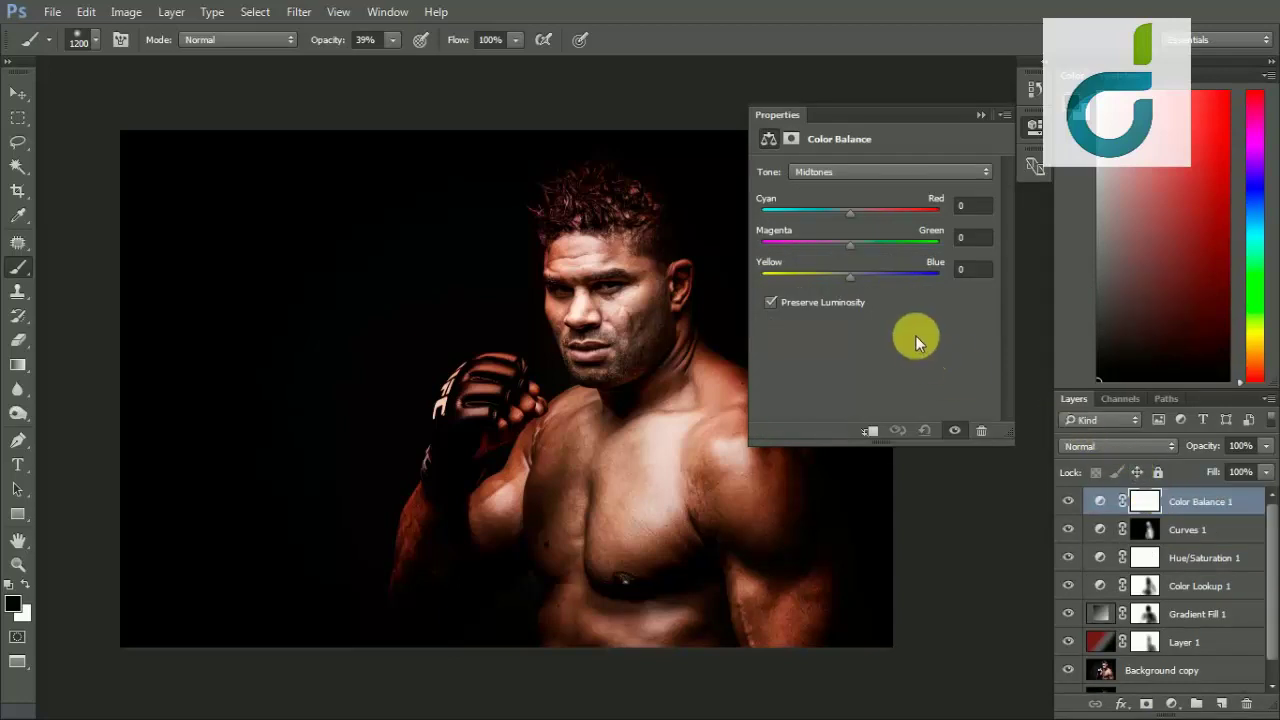
pyautogui.moveTo(851, 212)
pyautogui.mouseDown()
pyautogui.moveTo(841, 278)
pyautogui.moveTo(852, 277)
pyautogui.mouseUp()
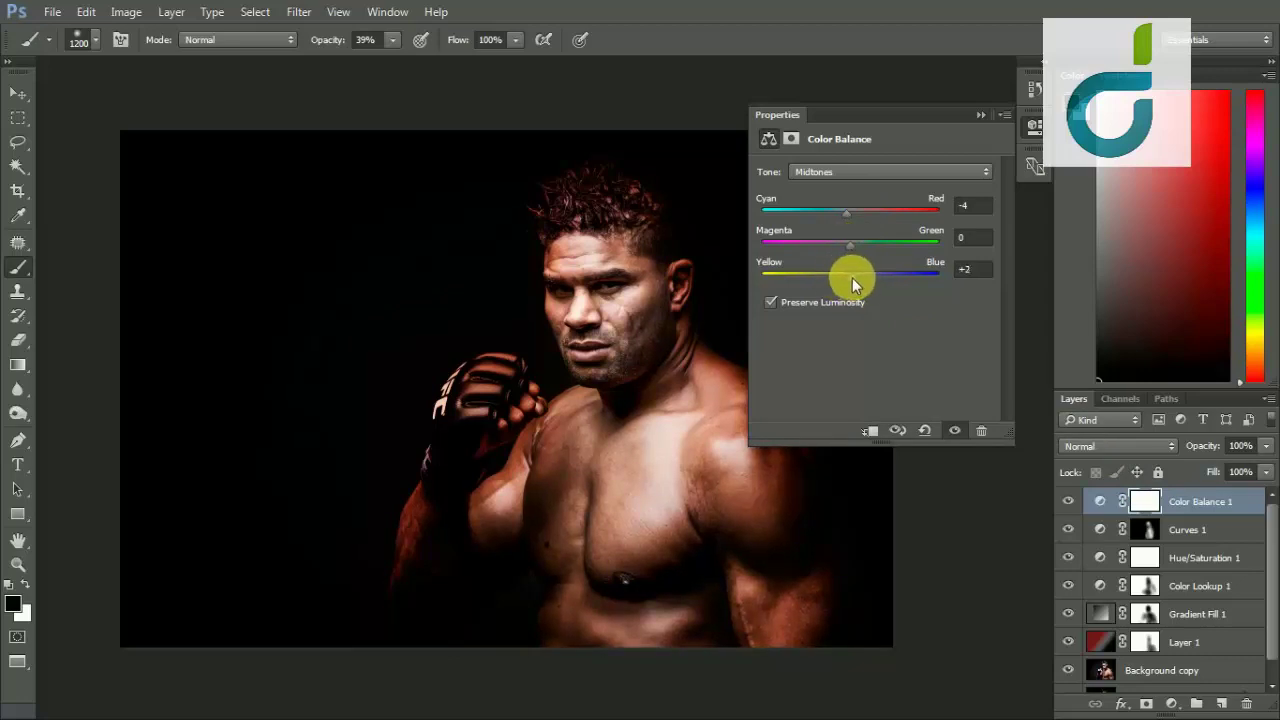
# - Shift the Color Balance shadows to Cyan-Red +1, Magenta-Green +3, Yellow-Blue +1
pyautogui.click(857, 173)
pyautogui.click(850, 183)
pyautogui.moveTo(848, 219)
pyautogui.mouseDown()
pyautogui.moveTo(829, 214)
pyautogui.moveTo(860, 213)
pyautogui.moveTo(830, 214)
pyautogui.moveTo(851, 205)
pyautogui.moveTo(842, 243)
pyautogui.moveTo(853, 242)
pyautogui.mouseUp()
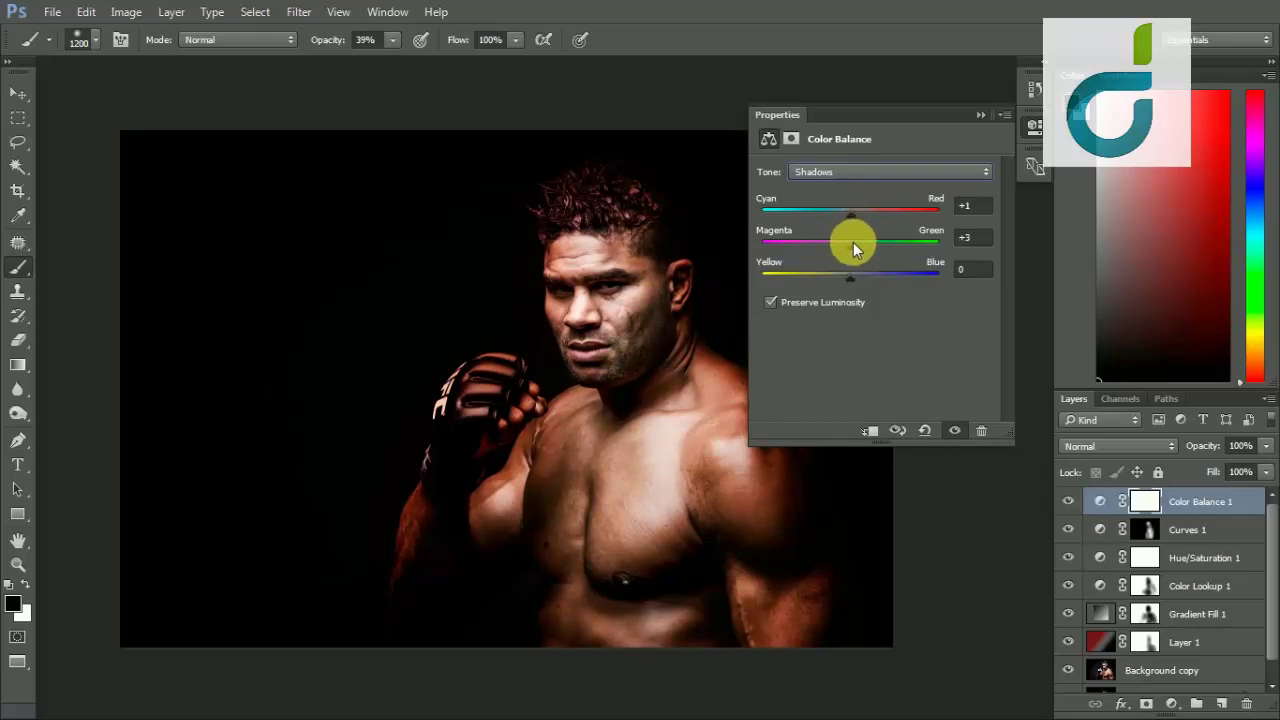
pyautogui.click(851, 280)
pyautogui.click(978, 115)
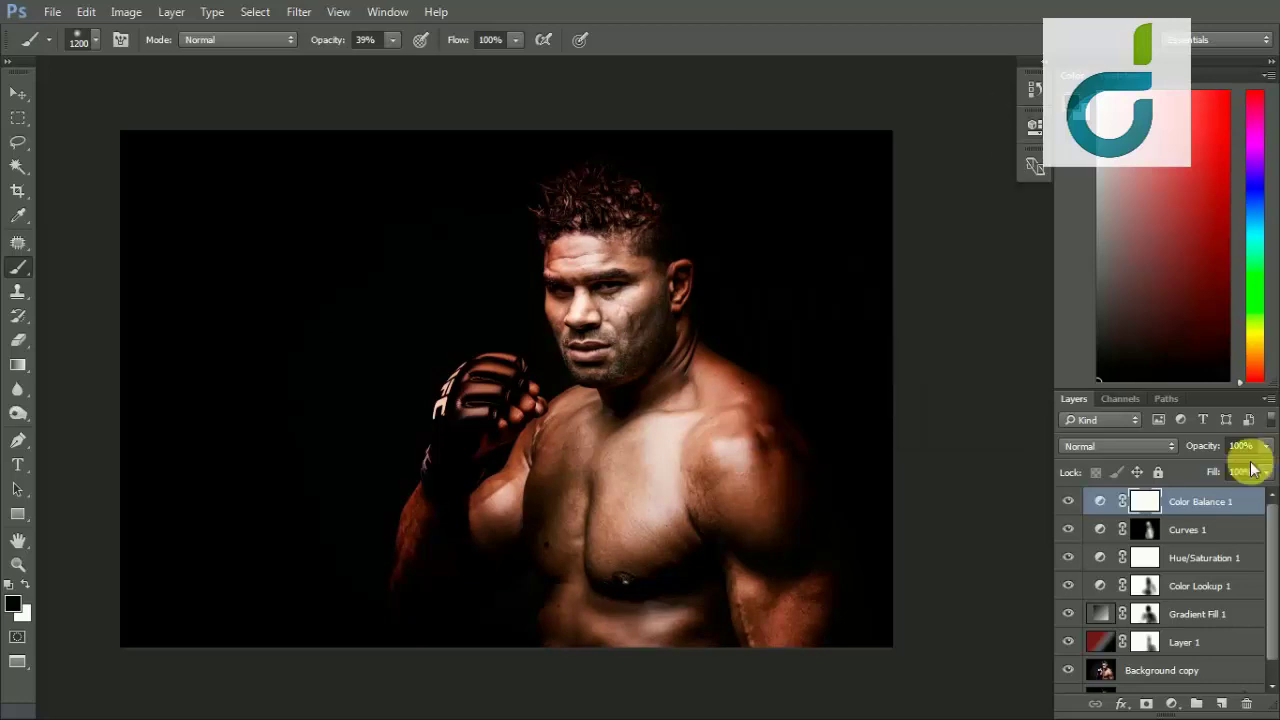
# - Set Color Balance 1's blend mode to Lighter Color after trying Color Dodge and Linear Dodge
pyautogui.click(1109, 445)
pyautogui.click(1097, 252)
pyautogui.press('Up')
pyautogui.press('Up')
pyautogui.press('Up')
pyautogui.press('Down')
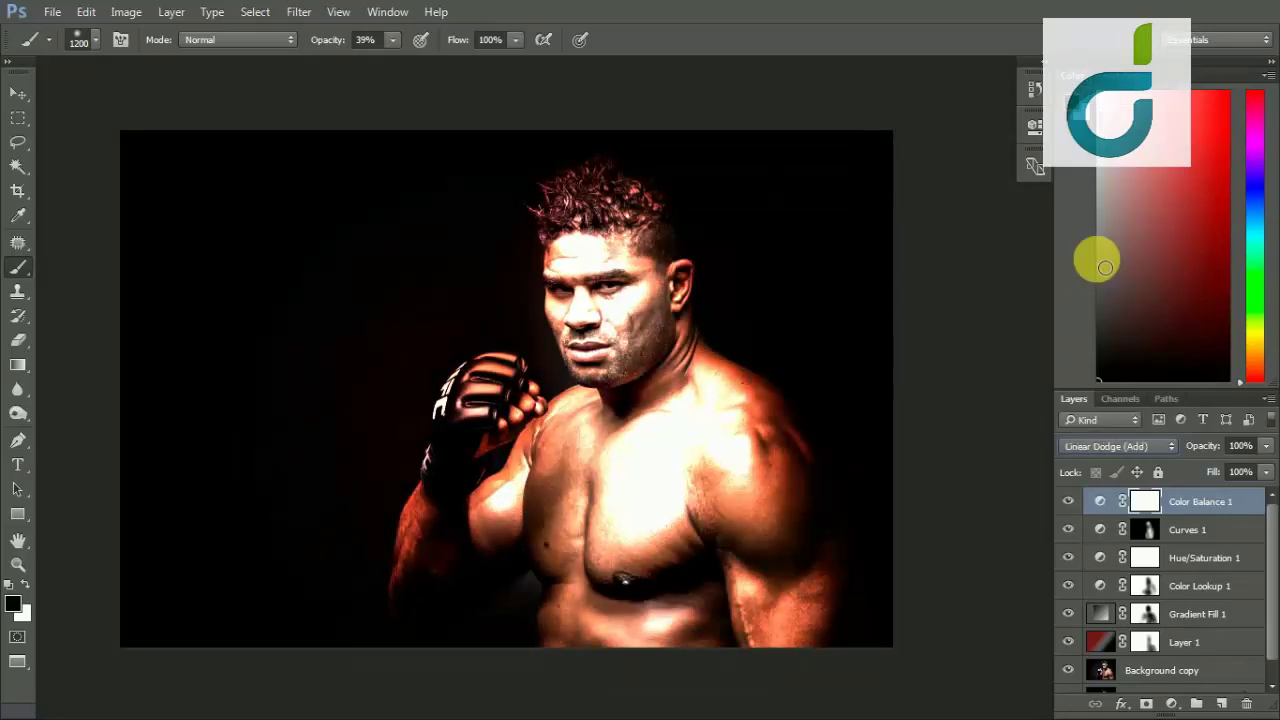
pyautogui.press('Down')
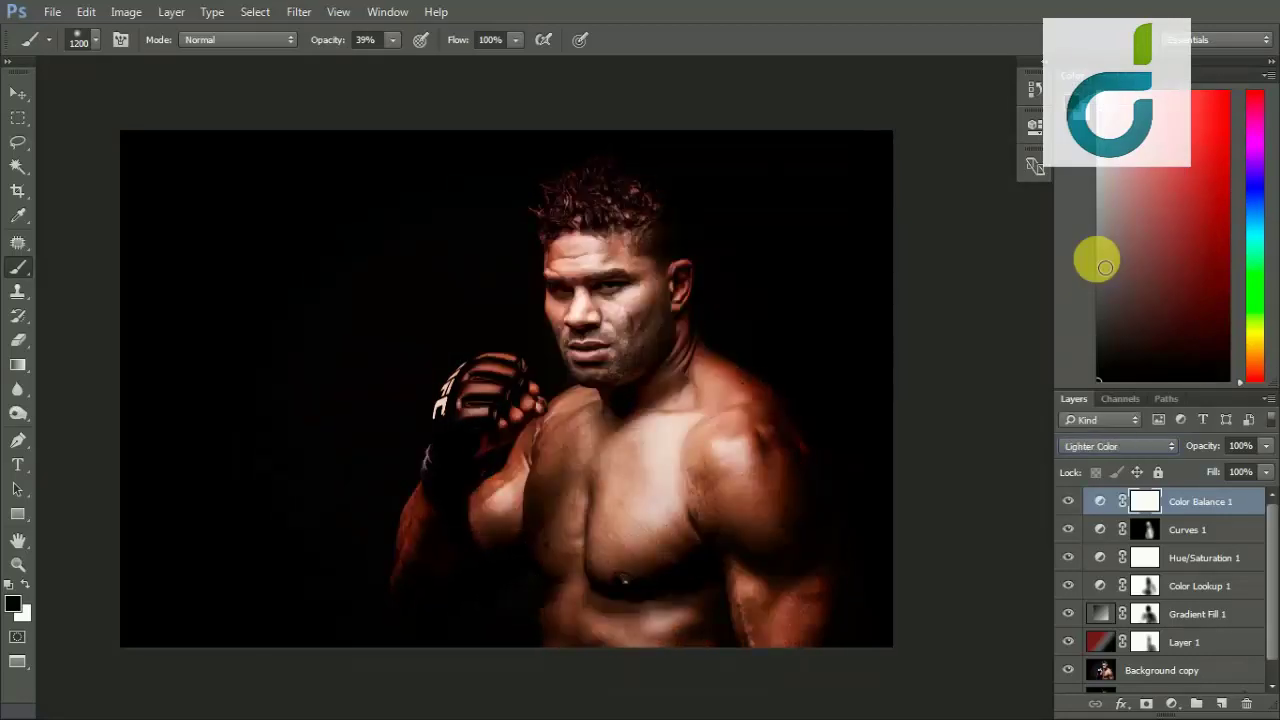
# - Lower Color Balance 1 opacity to 46% and toggle its visibility to compare
pyautogui.moveTo(1266, 446); pyautogui.dragTo(1225, 470)
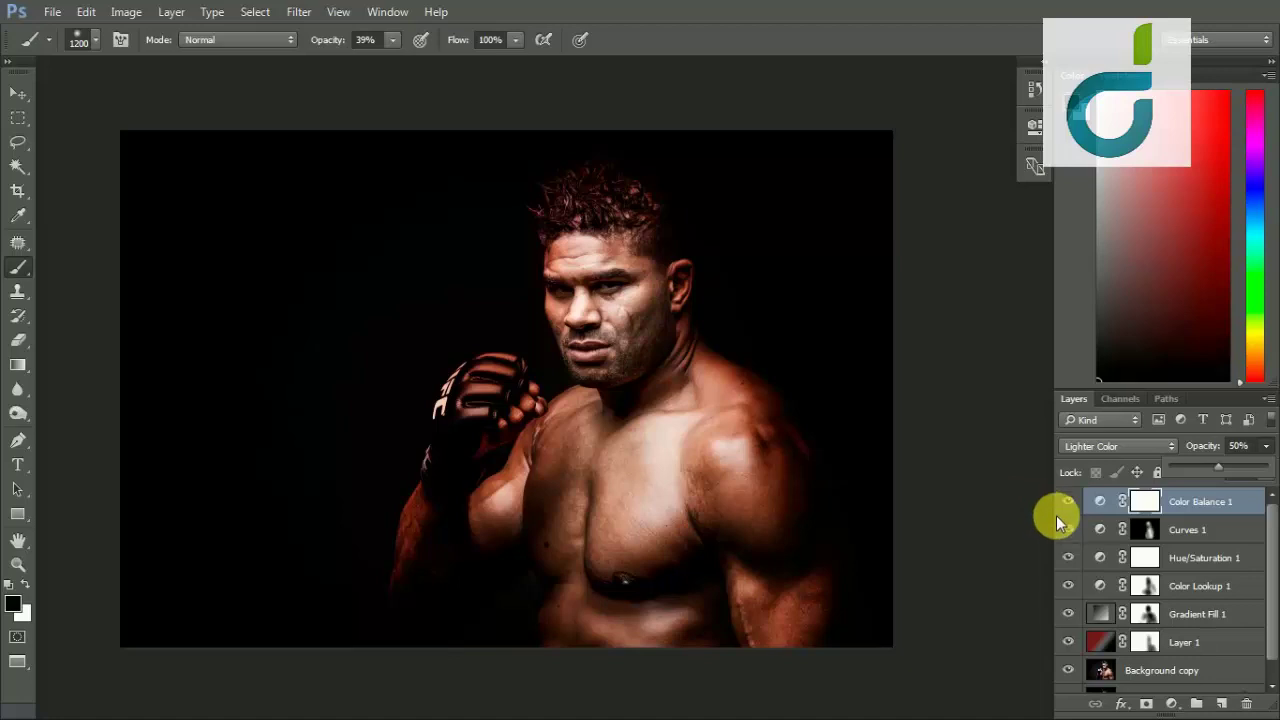
pyautogui.click(970, 499)
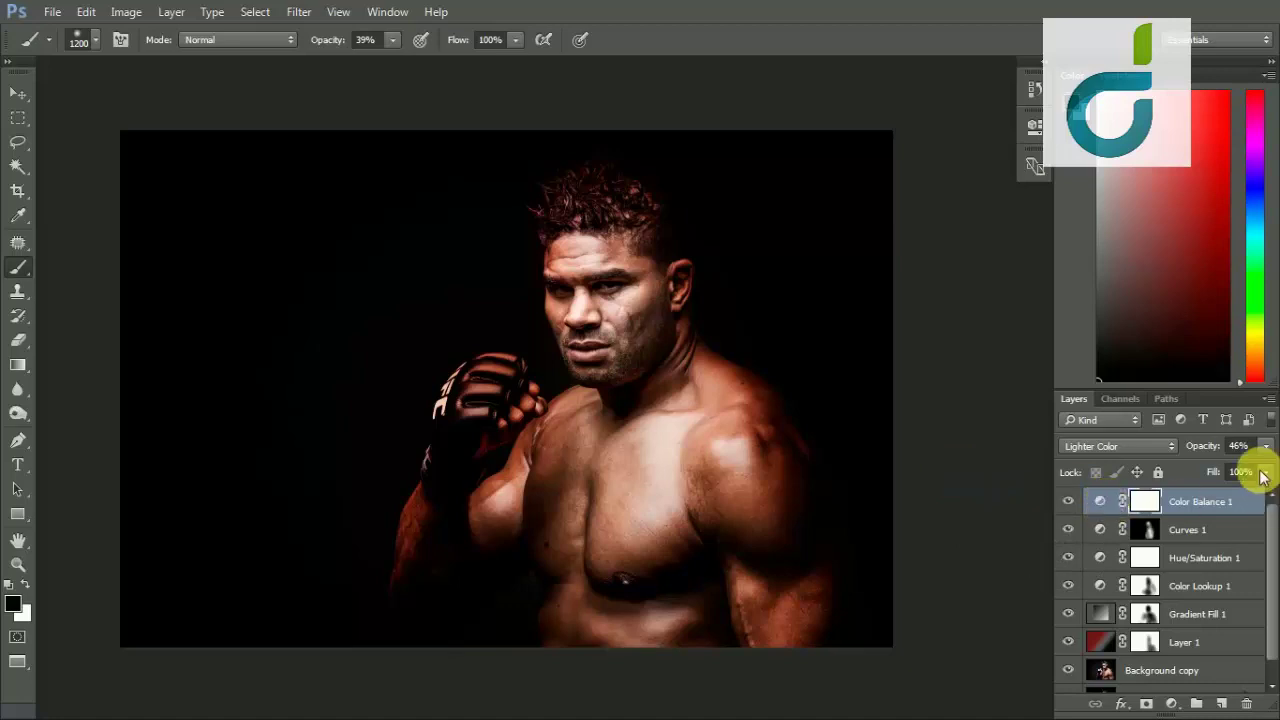
pyautogui.click(1070, 500)
pyautogui.click(1070, 500)
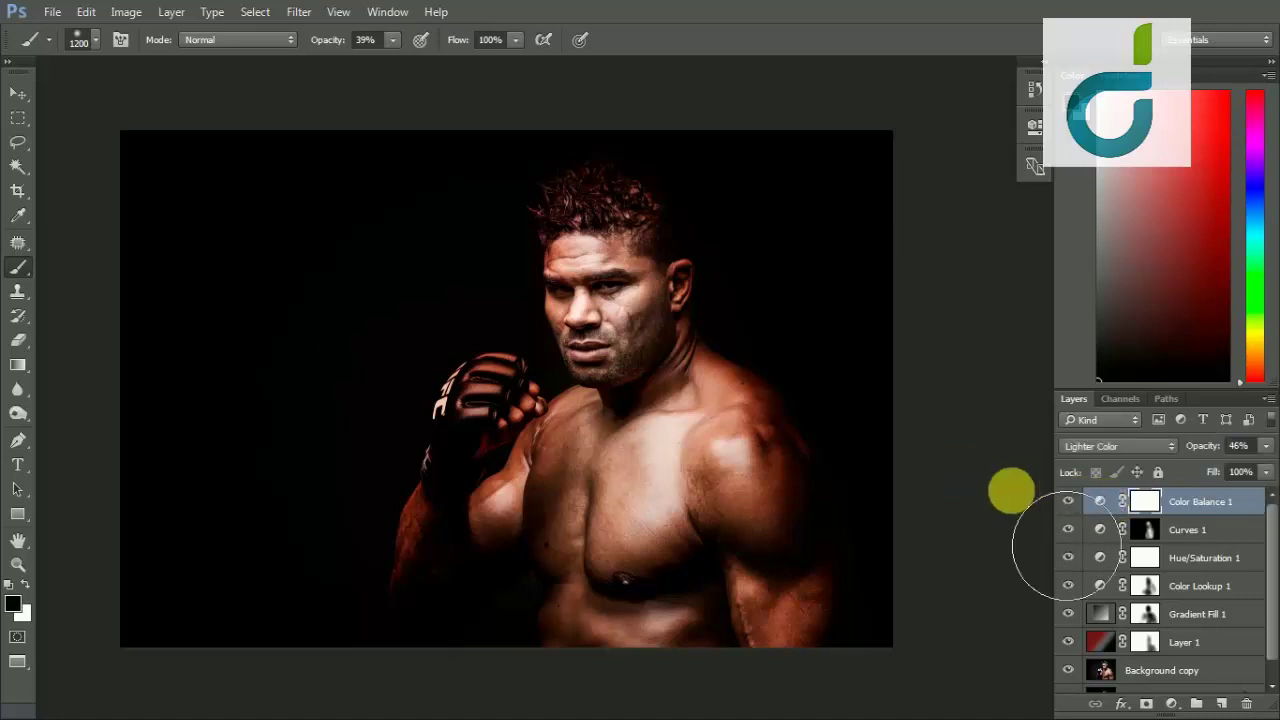